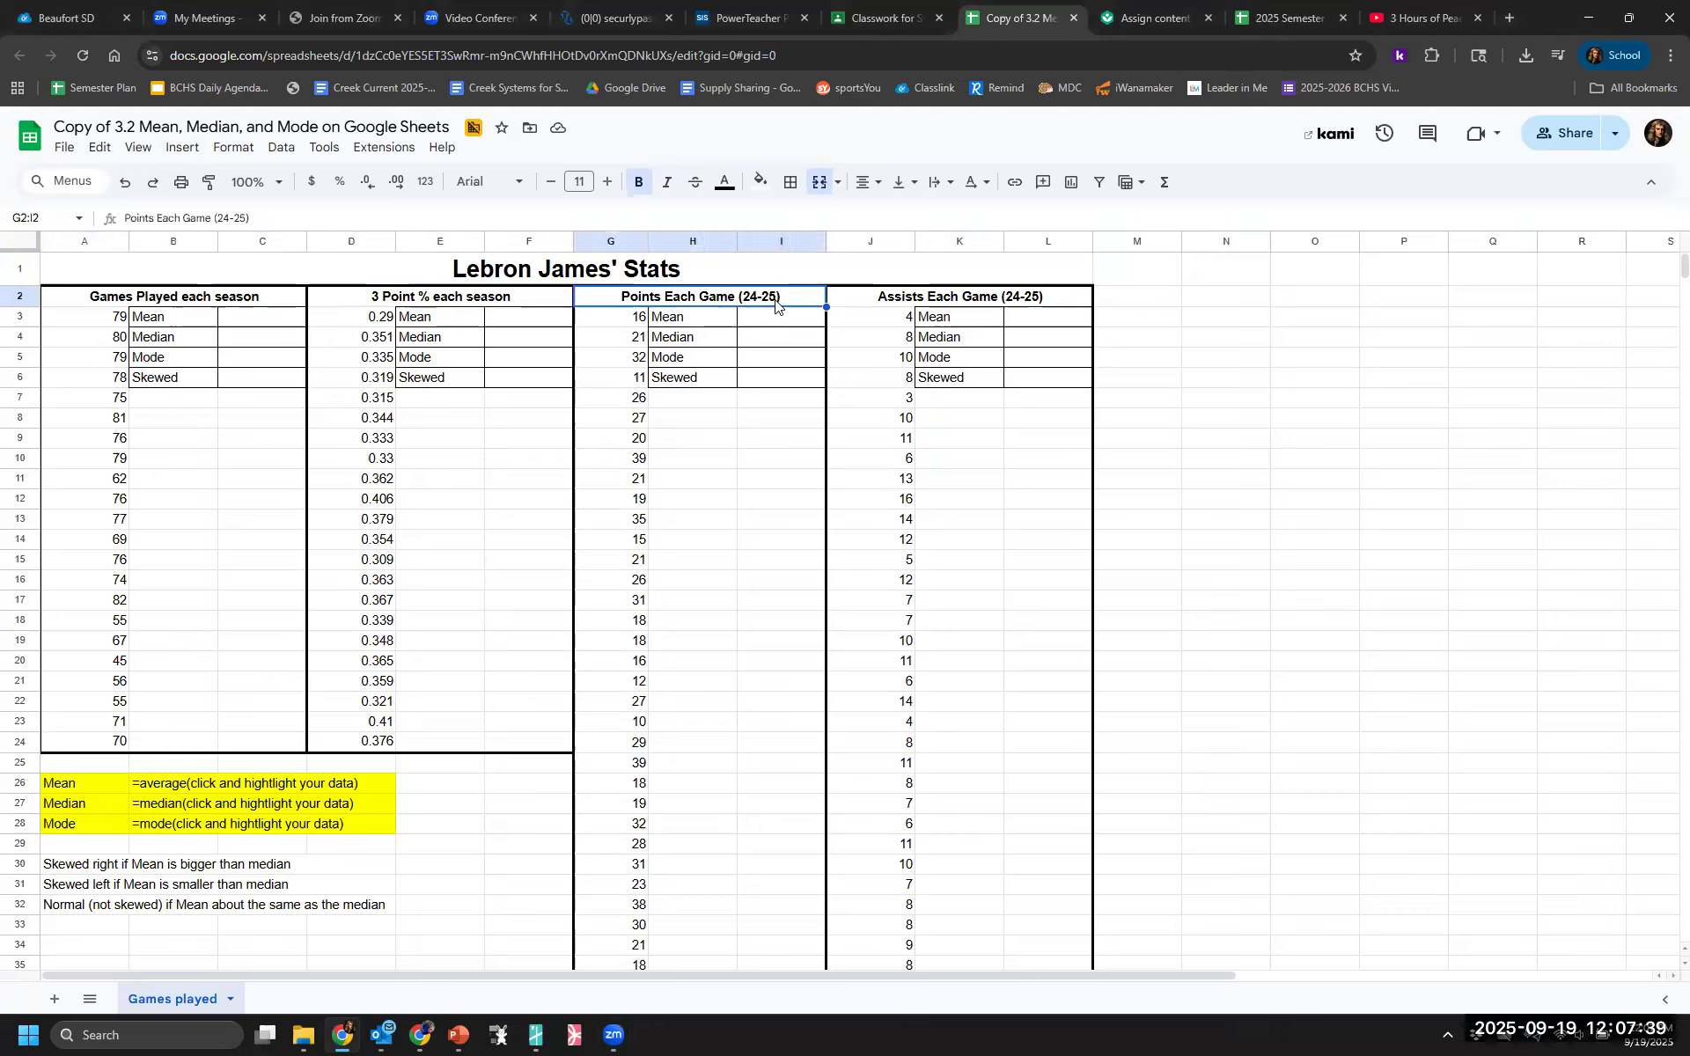
Look over the Points Each Game (24-25) and Assists Each Game (24-25) tables, including the data further down the sheet
left_click(891, 299)
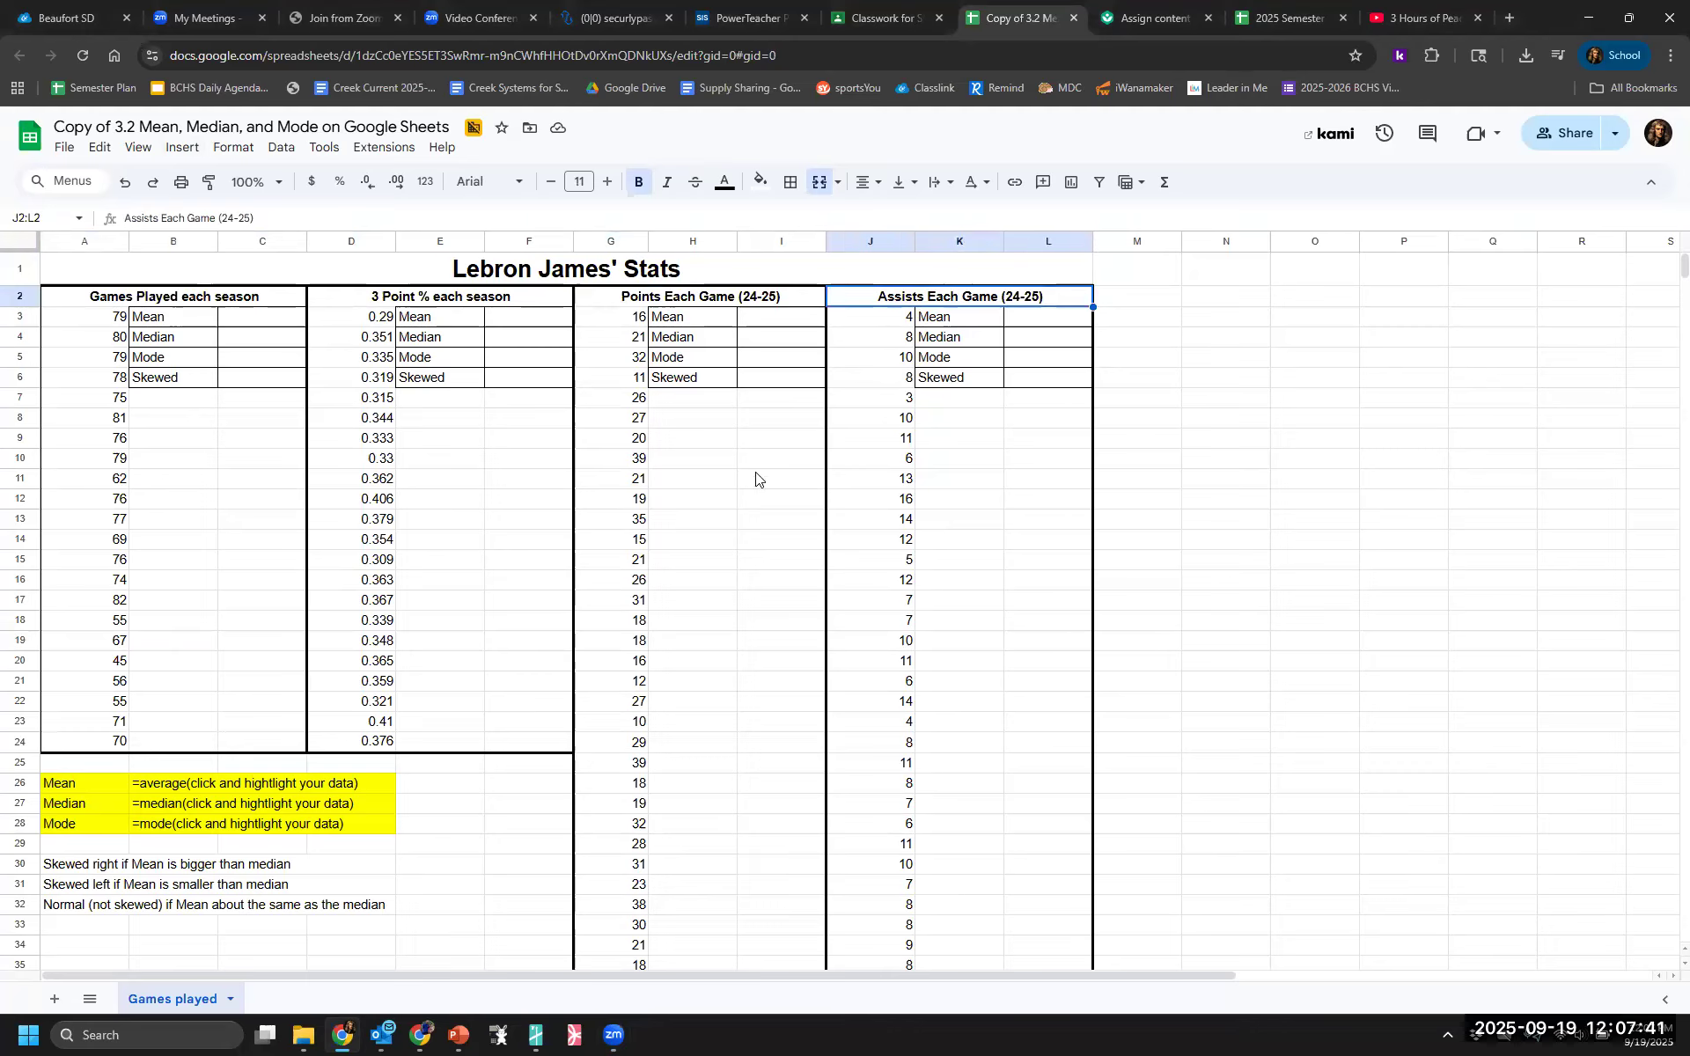
left_click(717, 309)
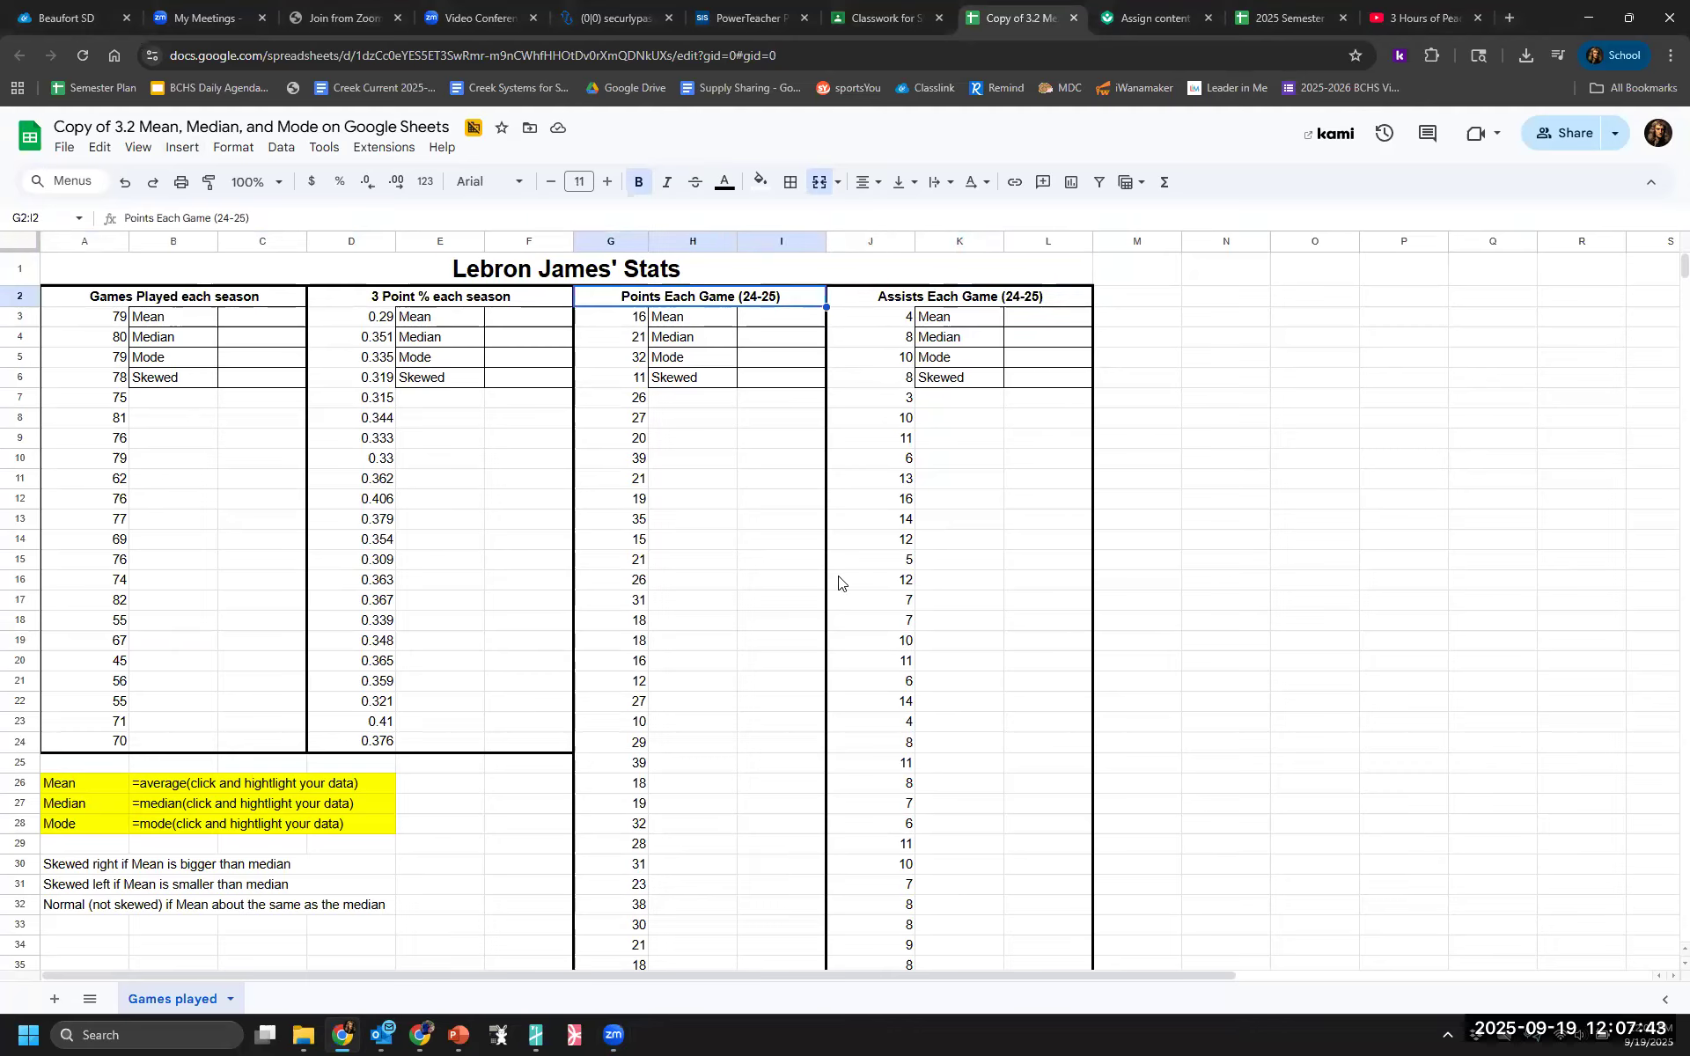
scroll(837, 581, "down", 12)
scroll(838, 581, "up", 12)
scroll(637, 828, "down", 8)
scroll(633, 824, "up", 8)
Calculate the Games Played mean in C3 with =average over A3:A24, following the Mean formula hint, and reject the suggested autofill
left_click(191, 320)
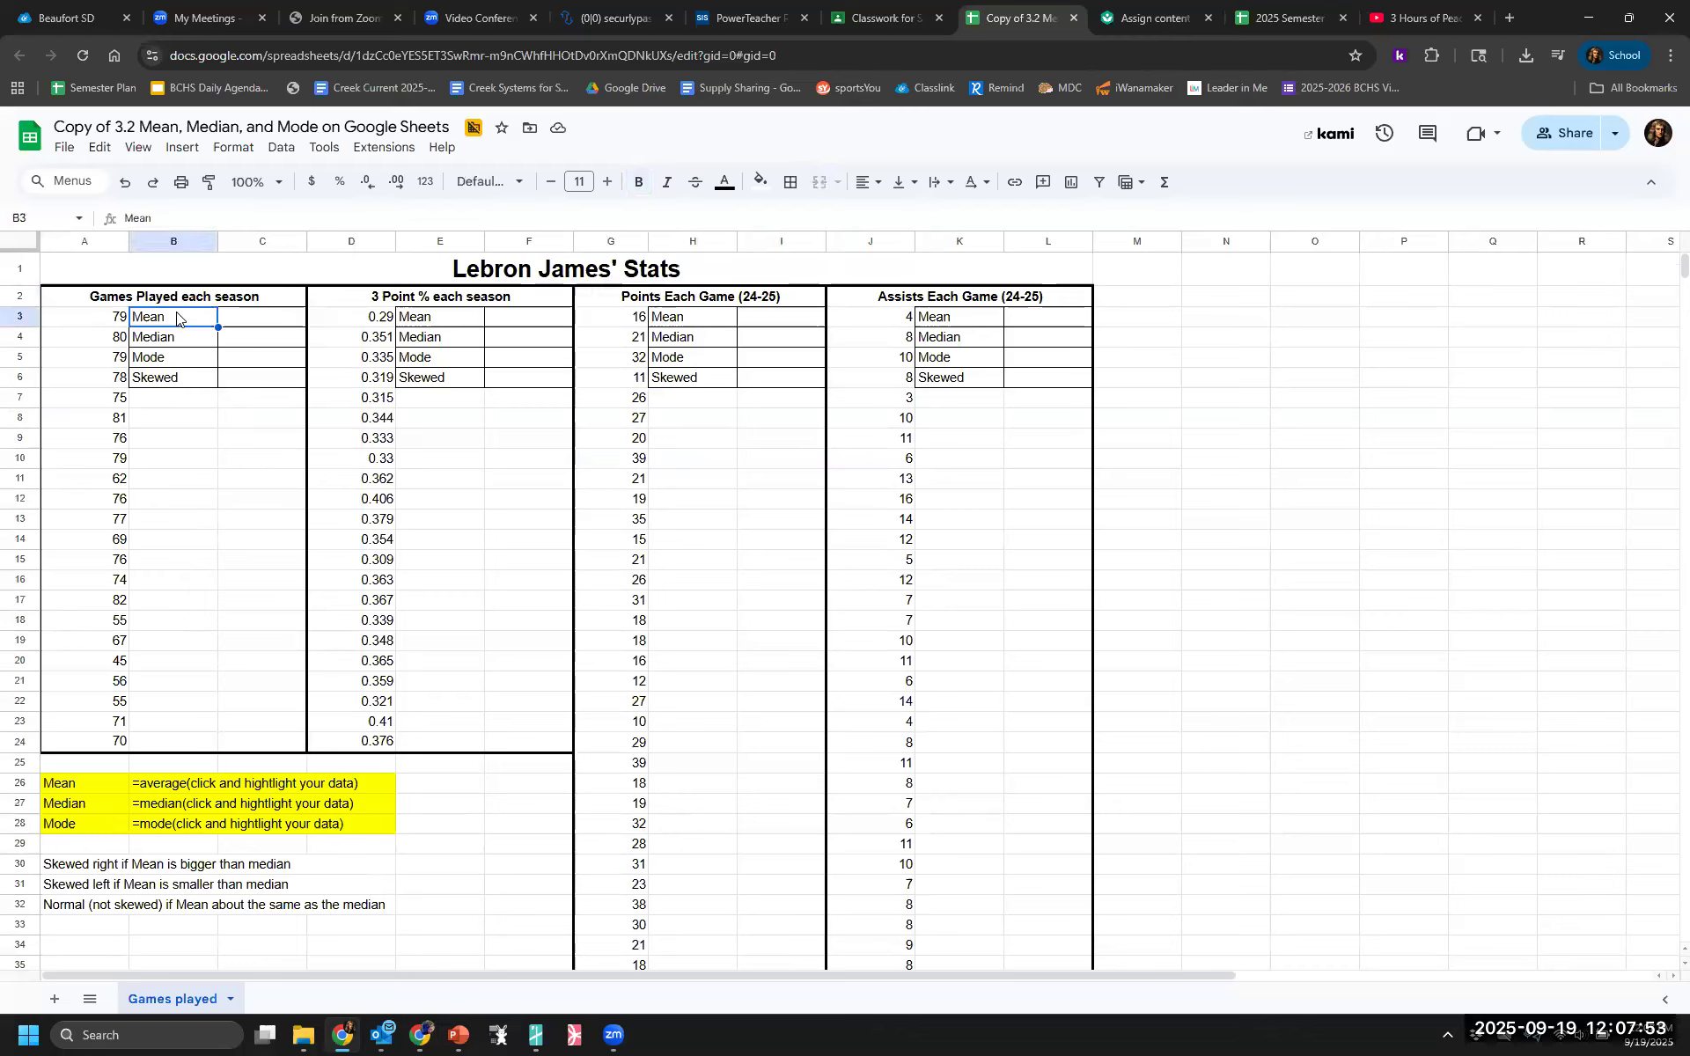
left_click(67, 782)
left_click(151, 782)
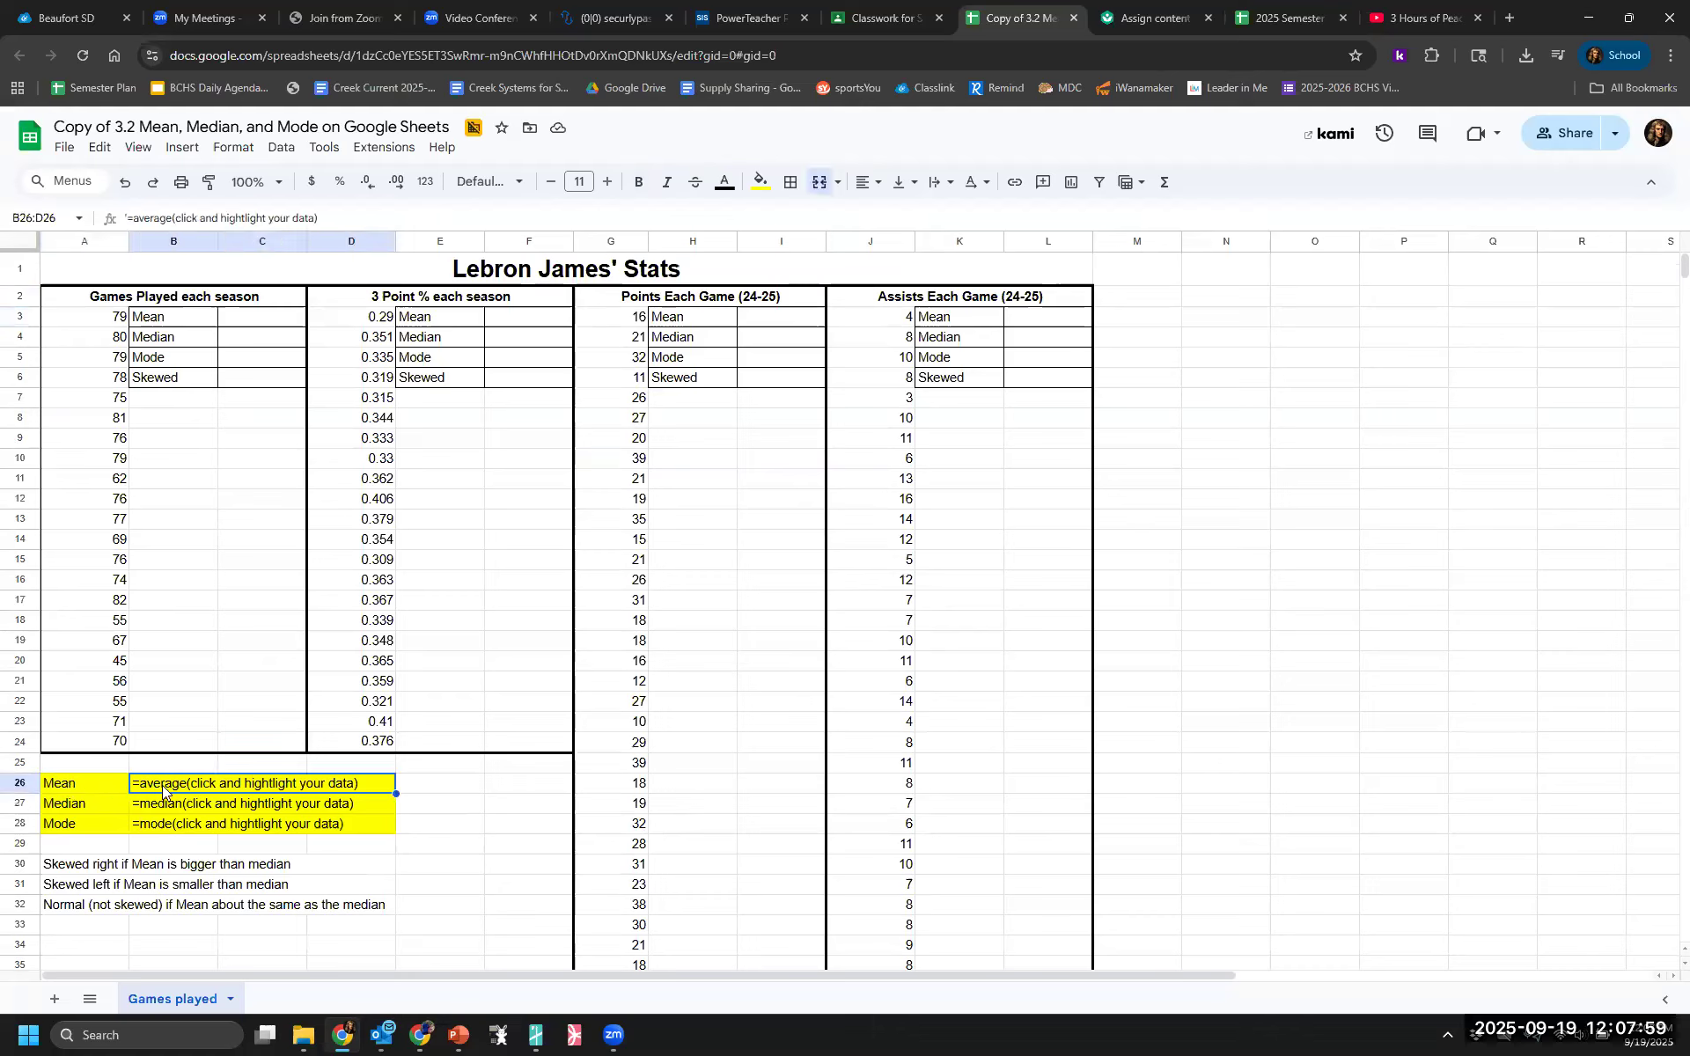
left_click(246, 326)
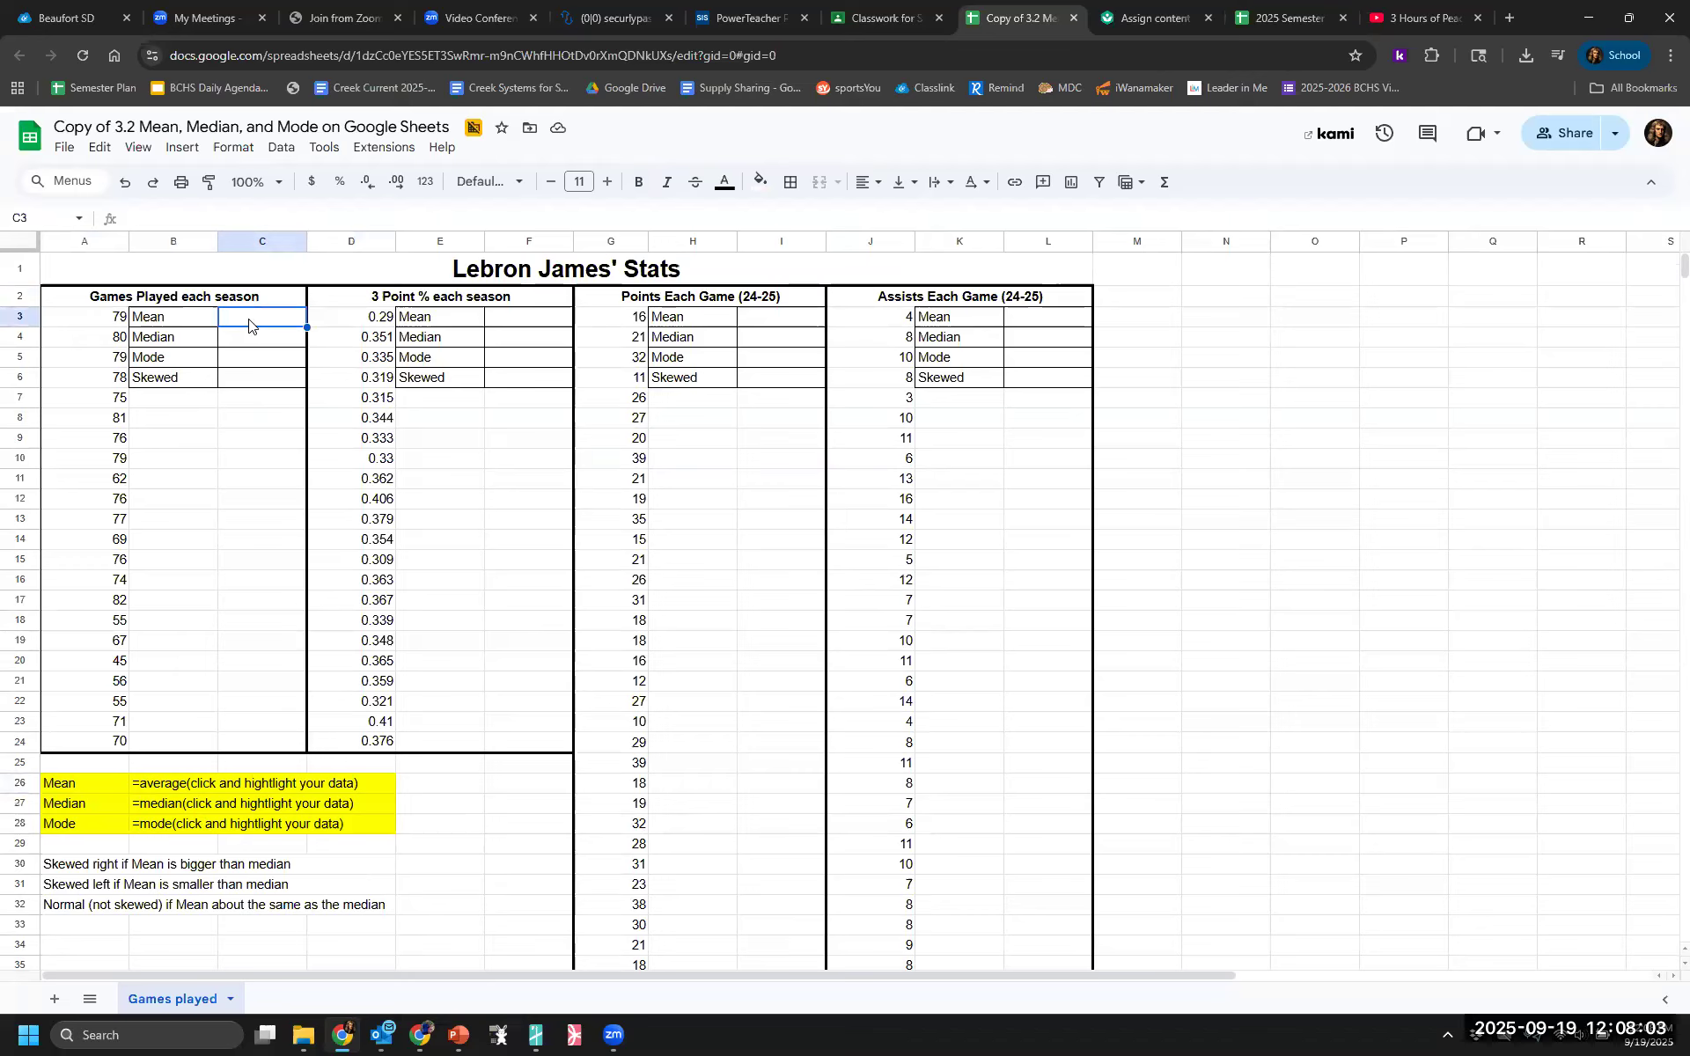
type("=")
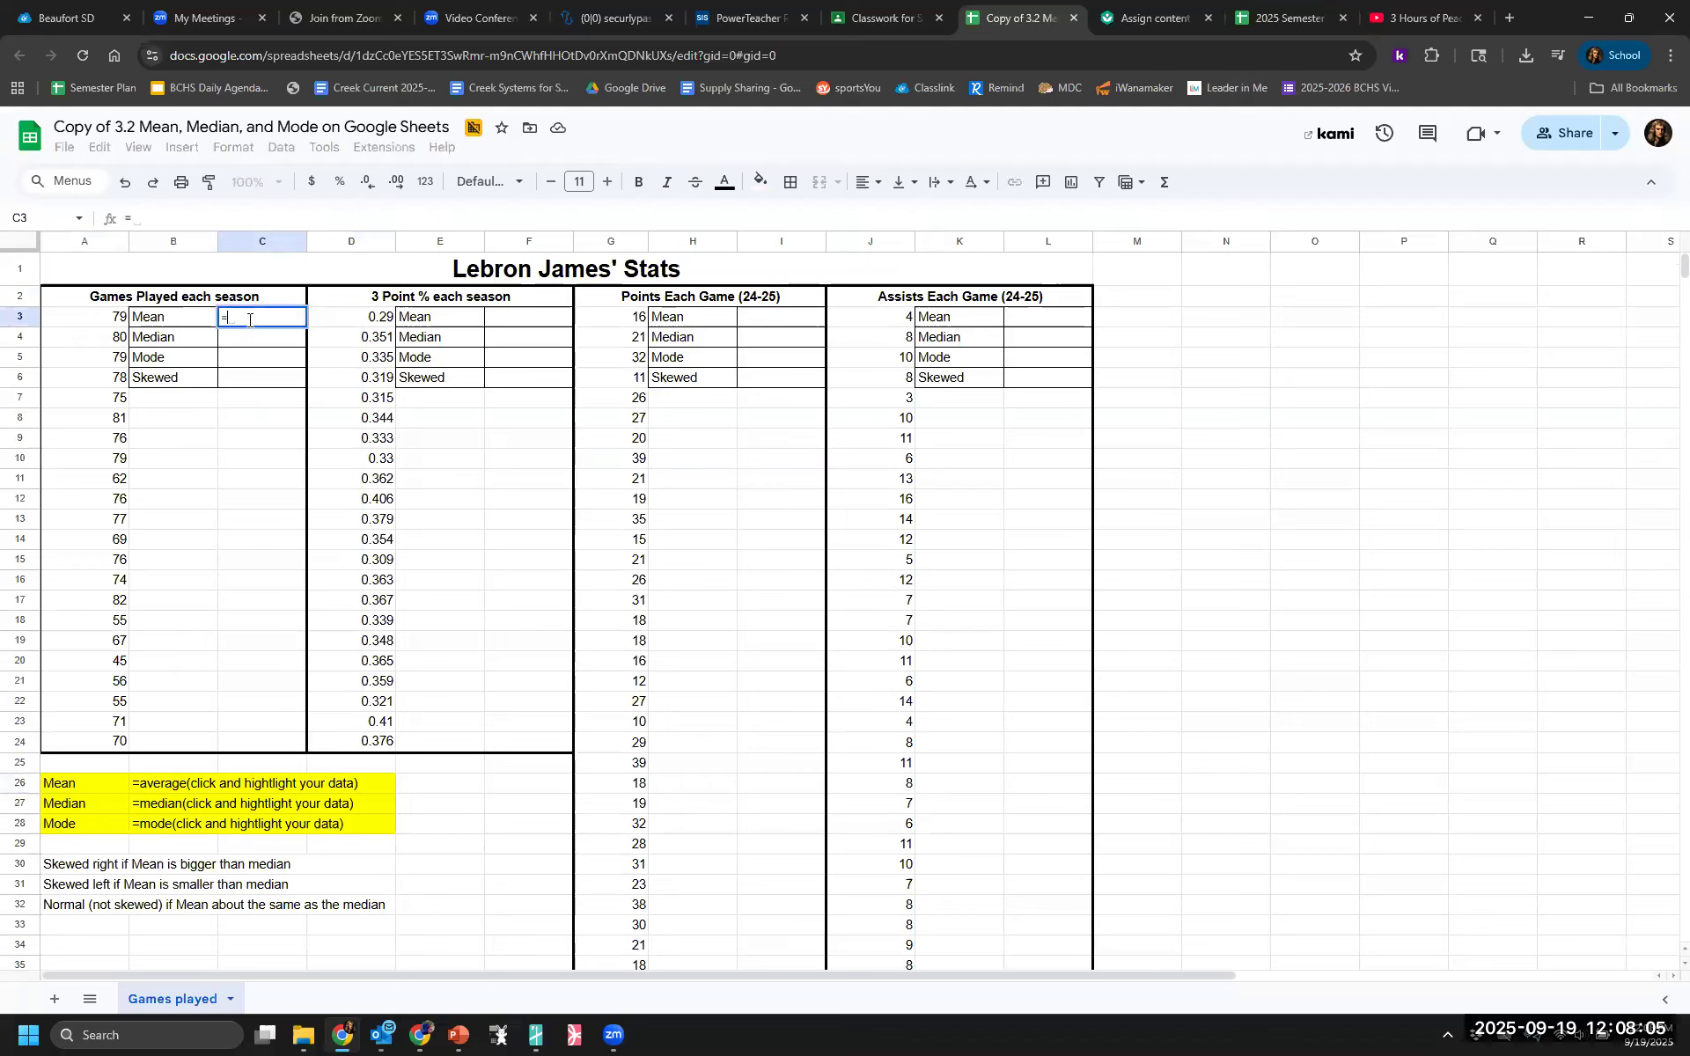
type("ave")
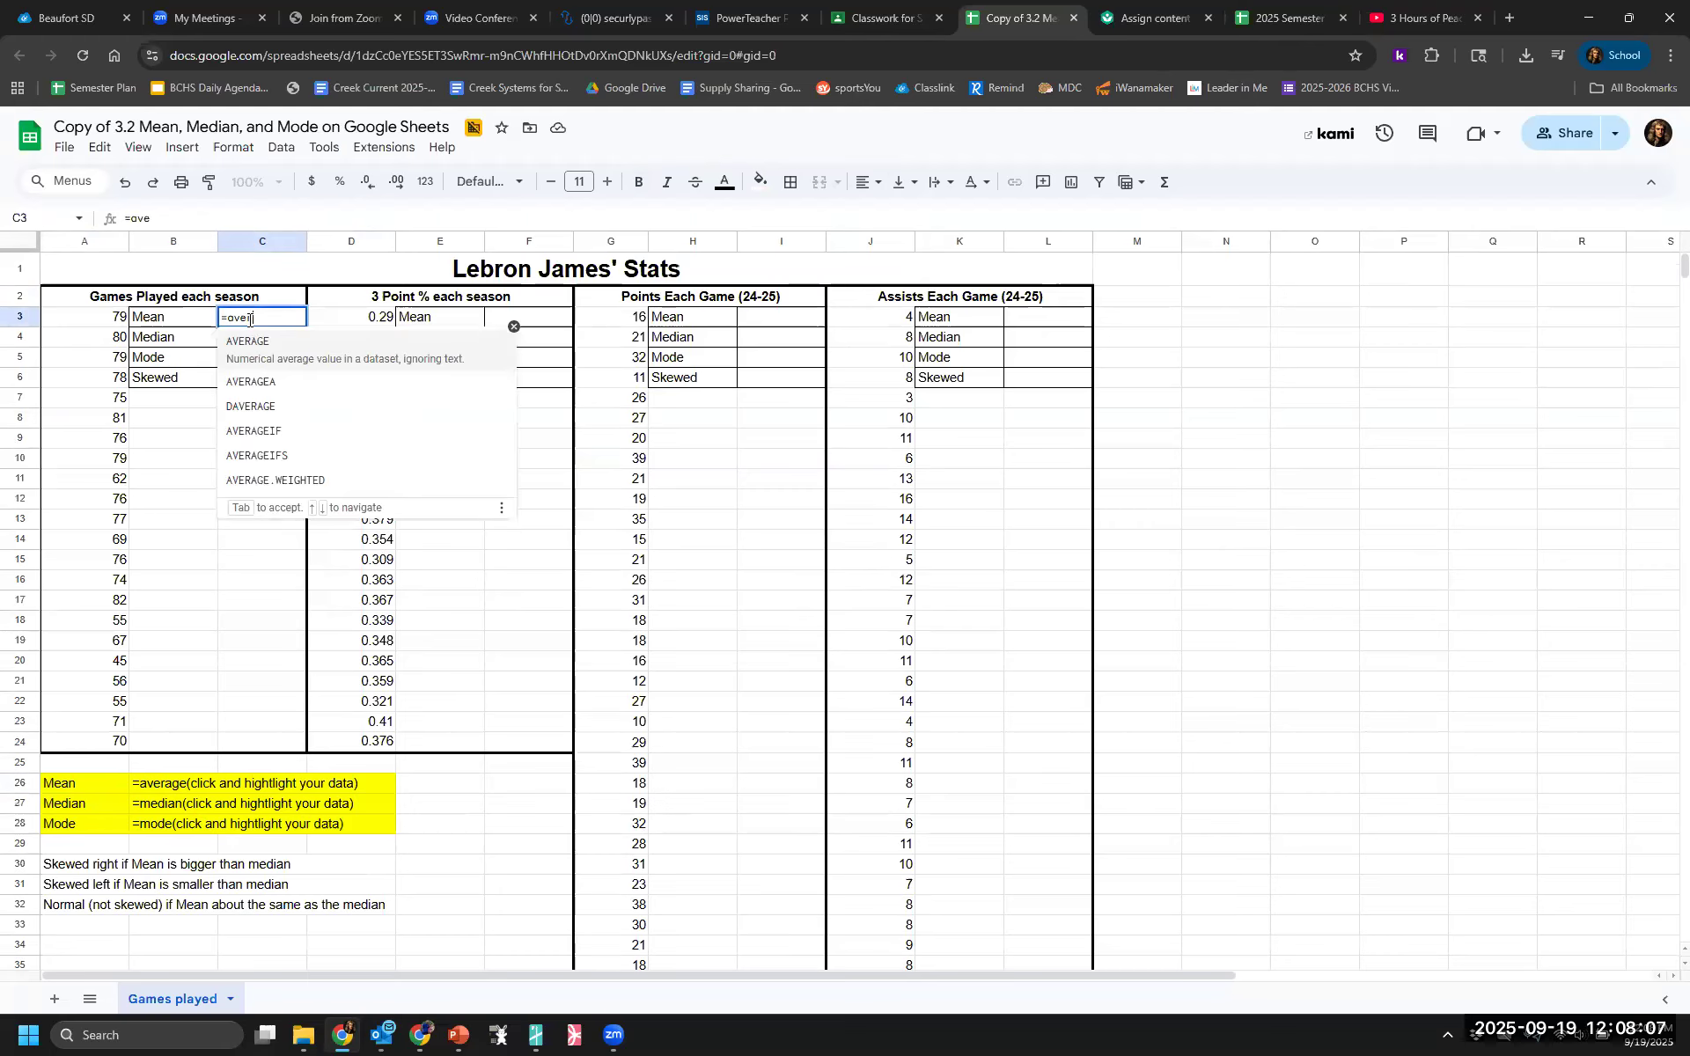
type("rage(")
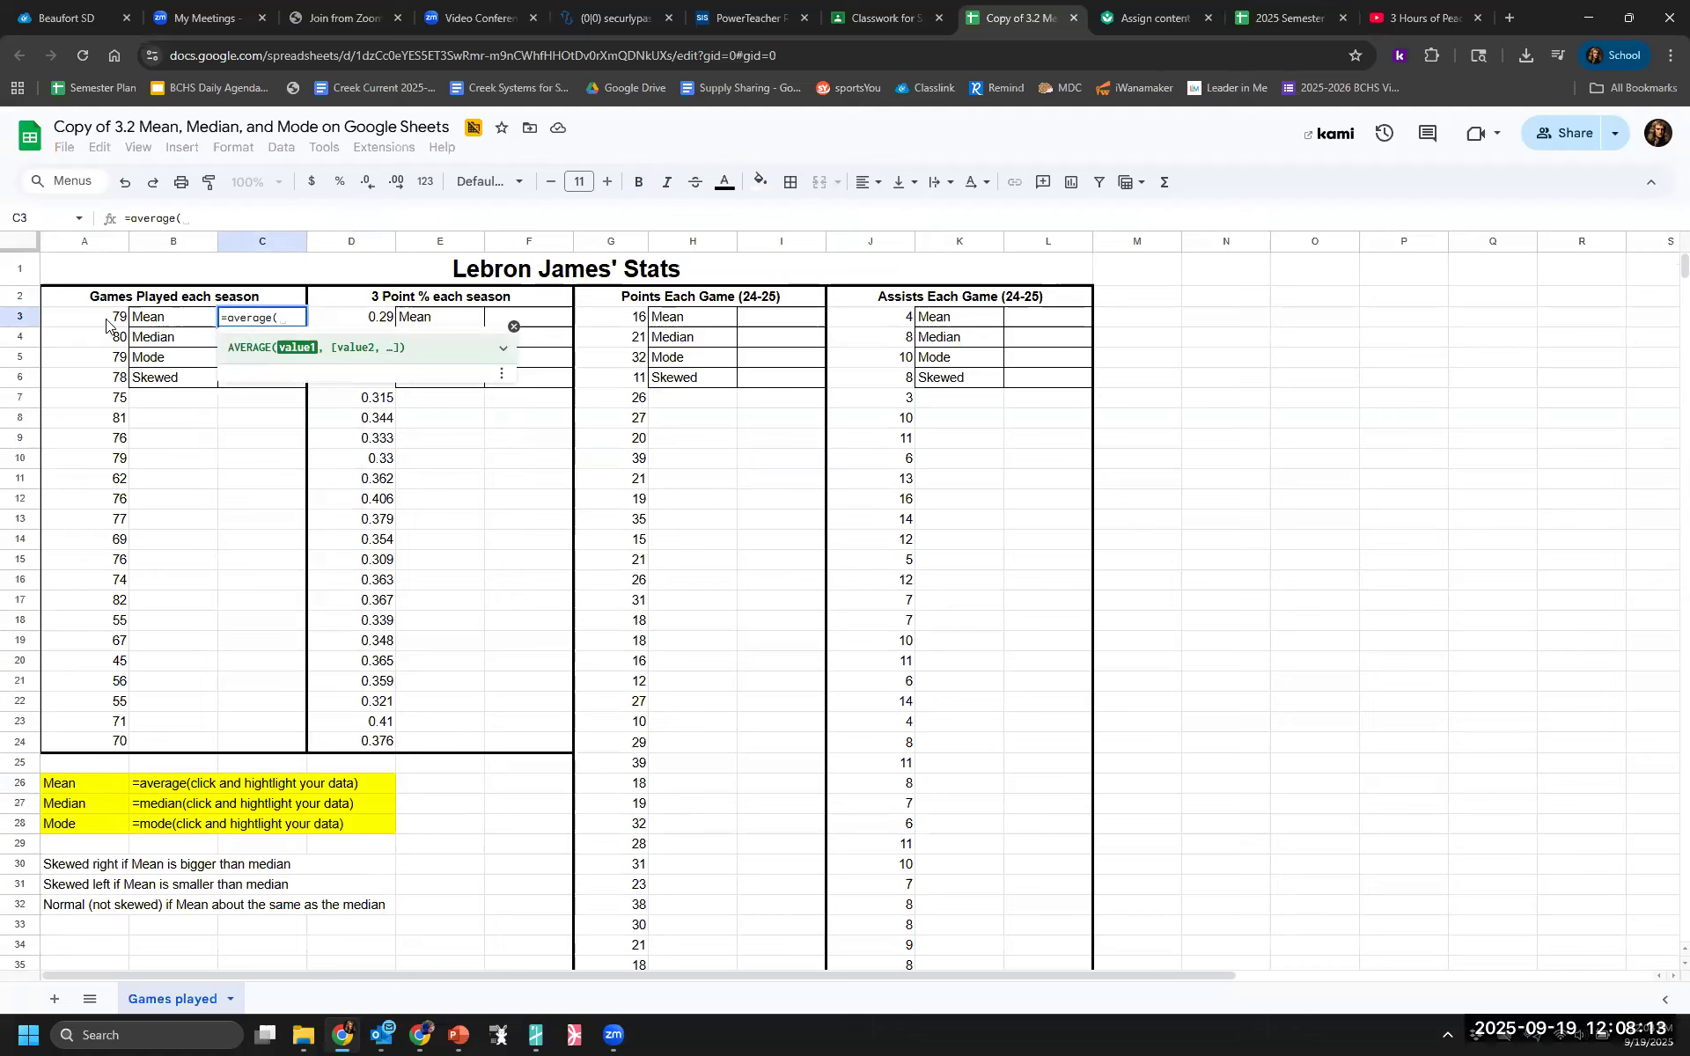
left_click_drag(105, 322, 111, 747)
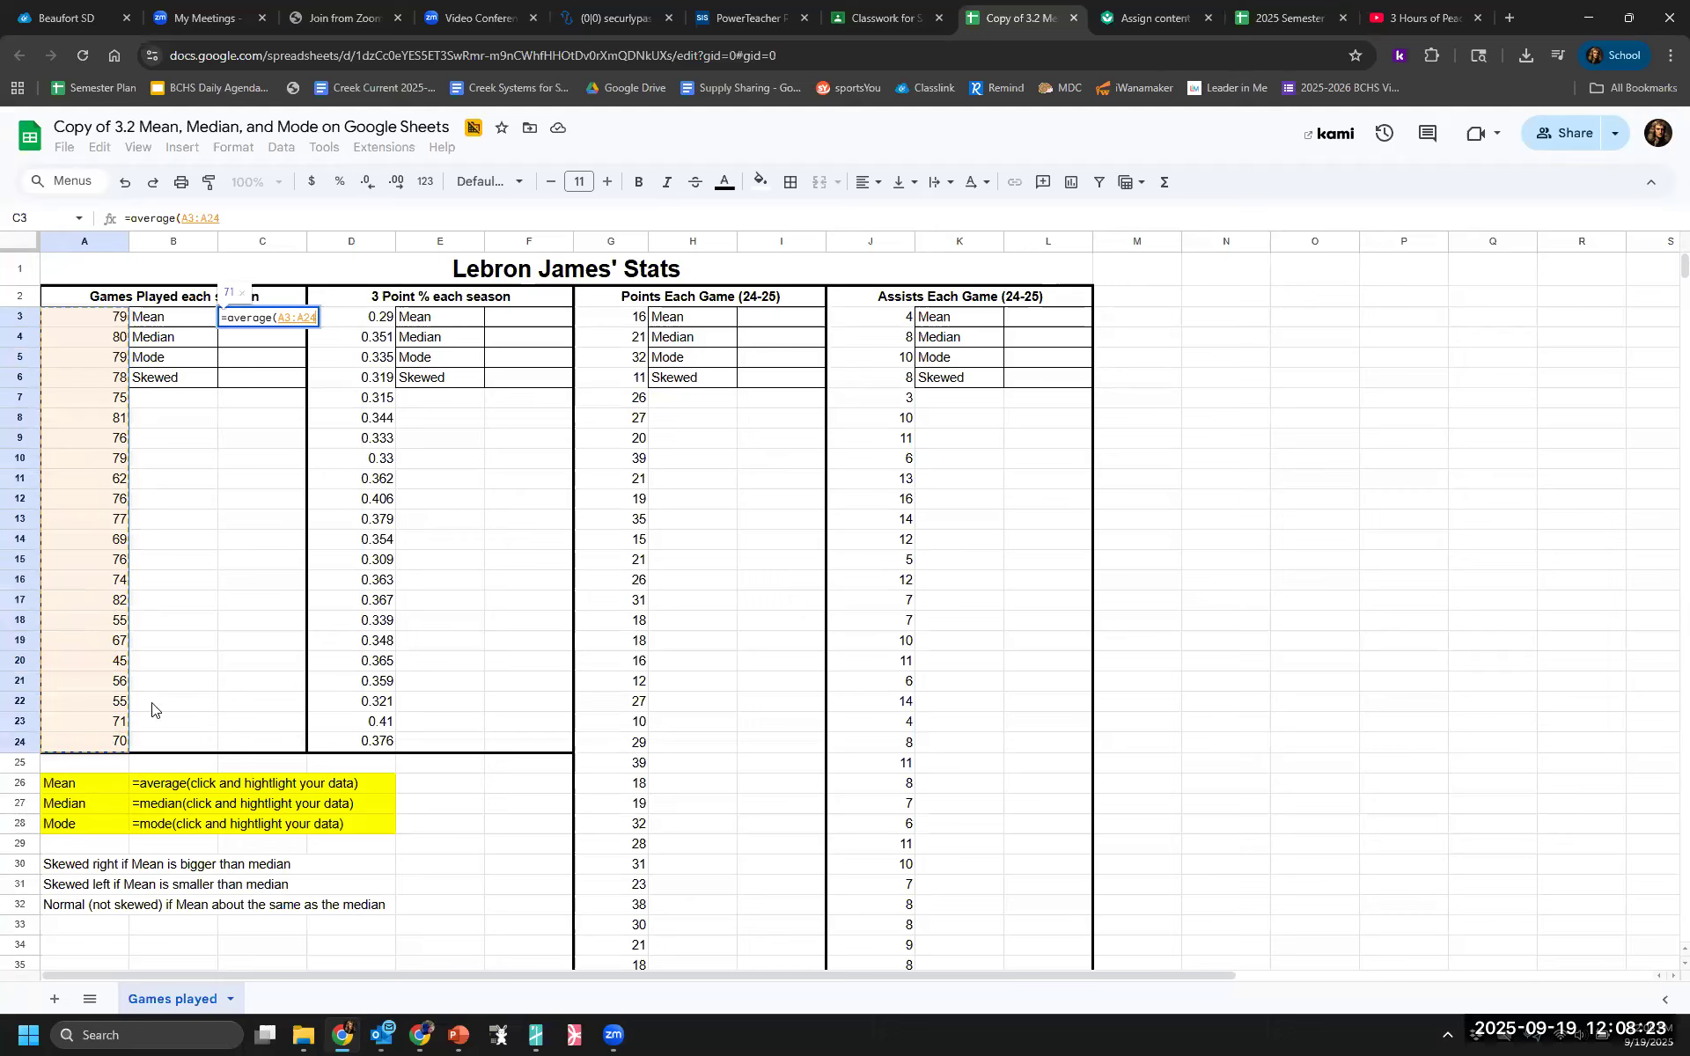
key("Return")
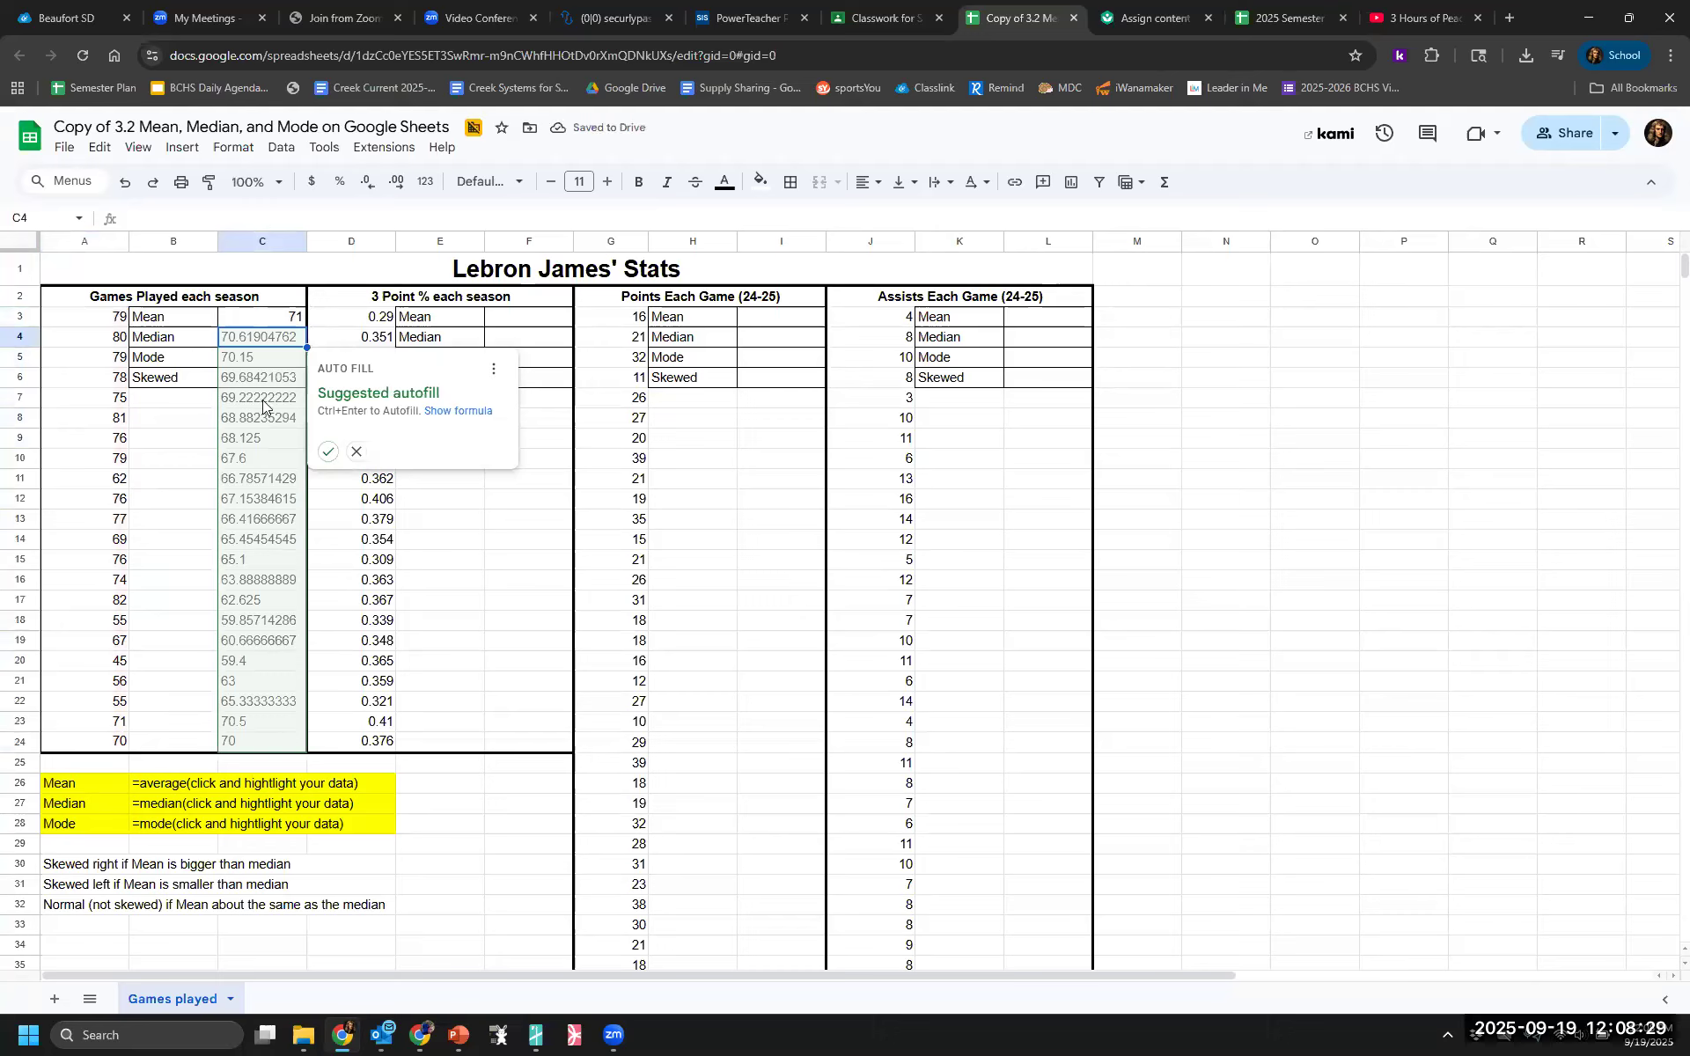
left_click(357, 452)
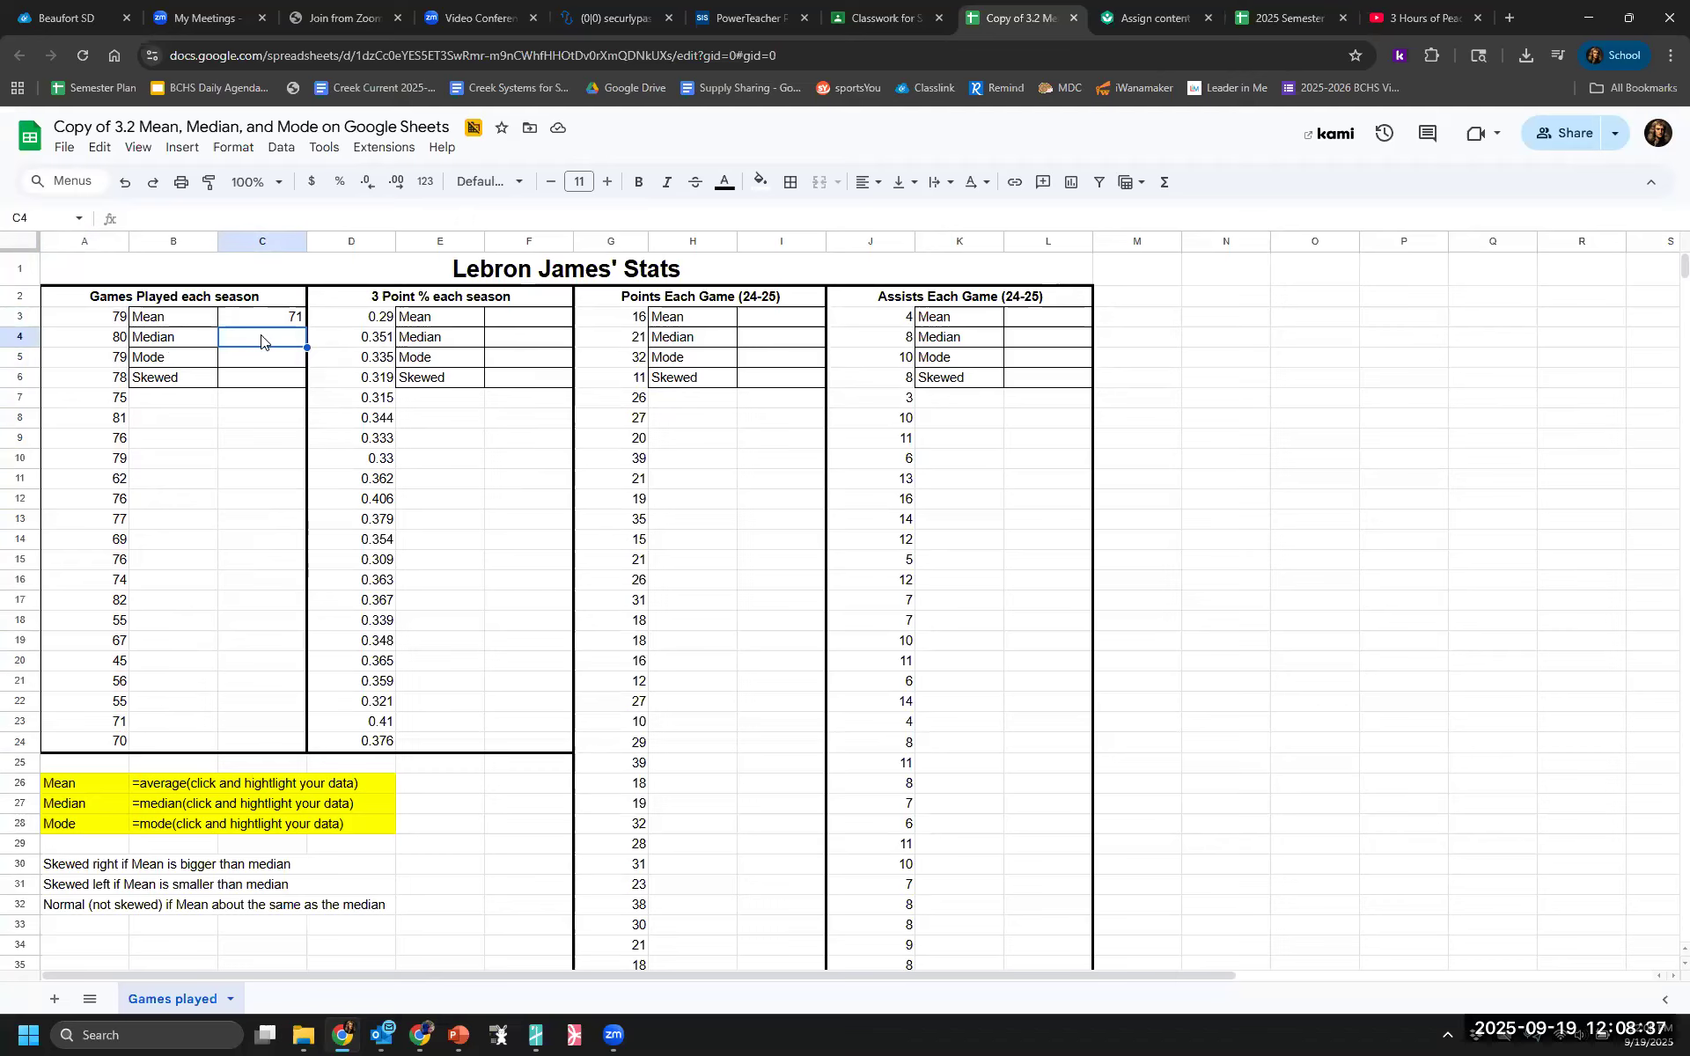
Calculate the Games Played median in C4 with =median over A3:A24, following the Median formula hint
left_click(70, 800)
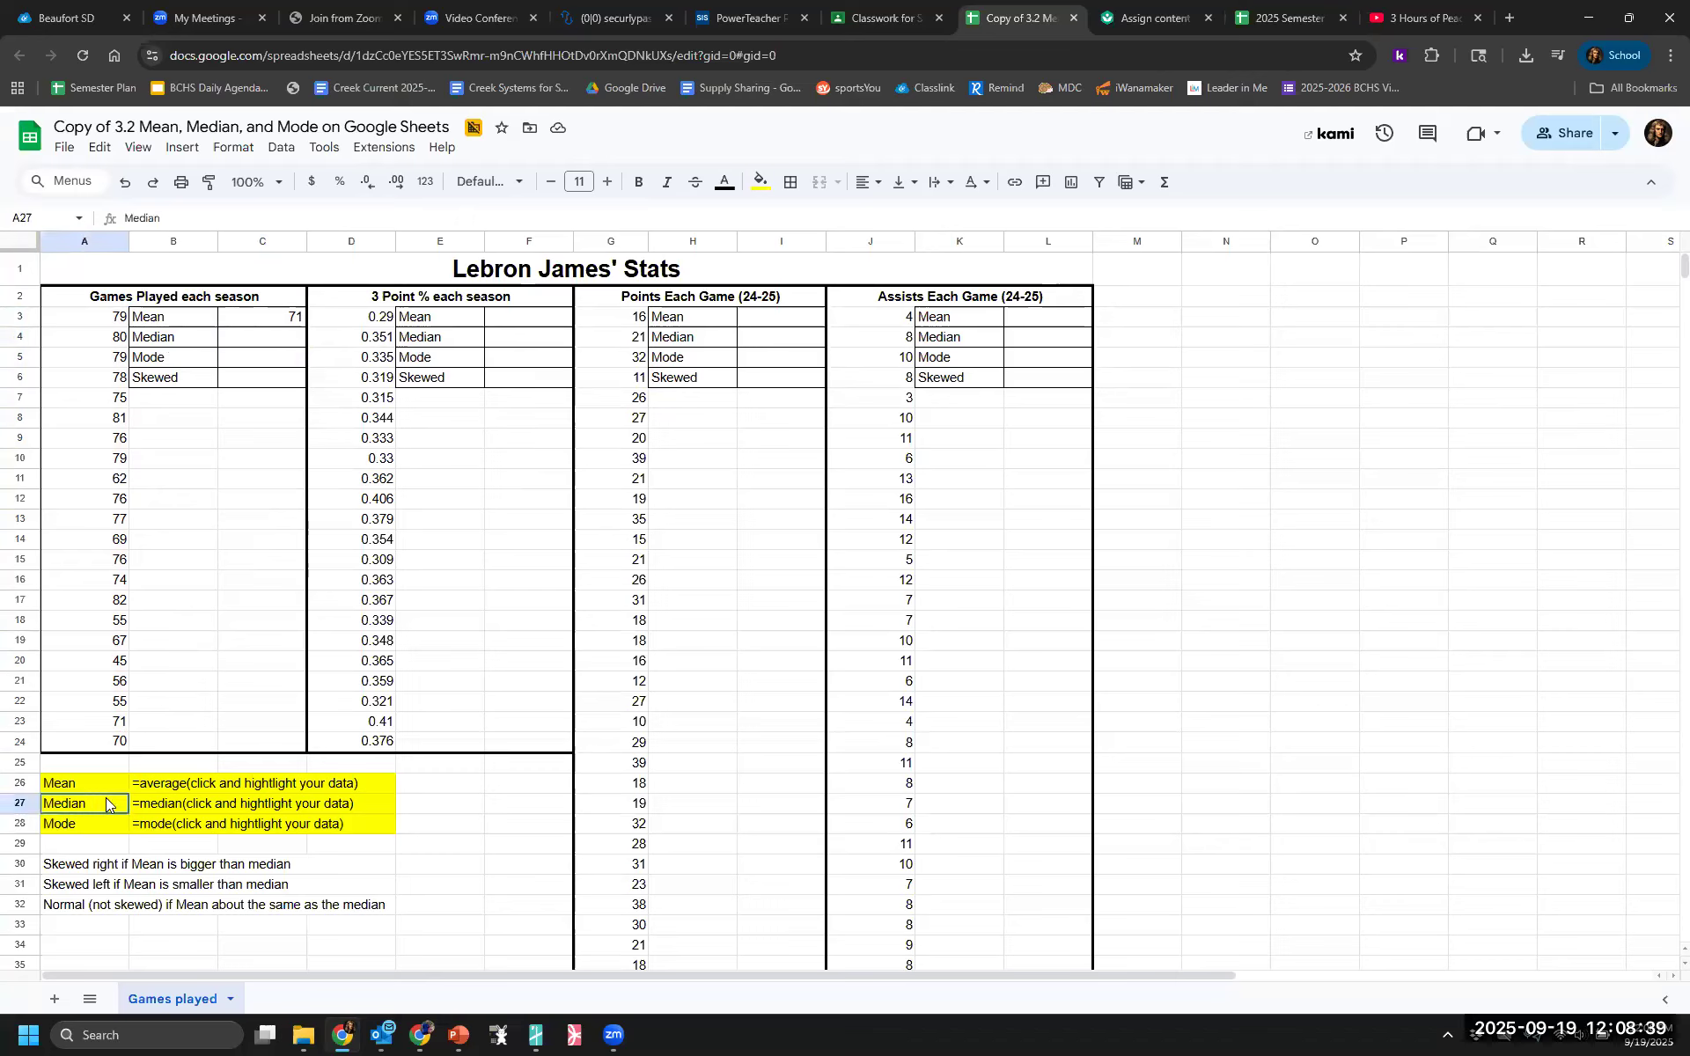
left_click(146, 807, "shift")
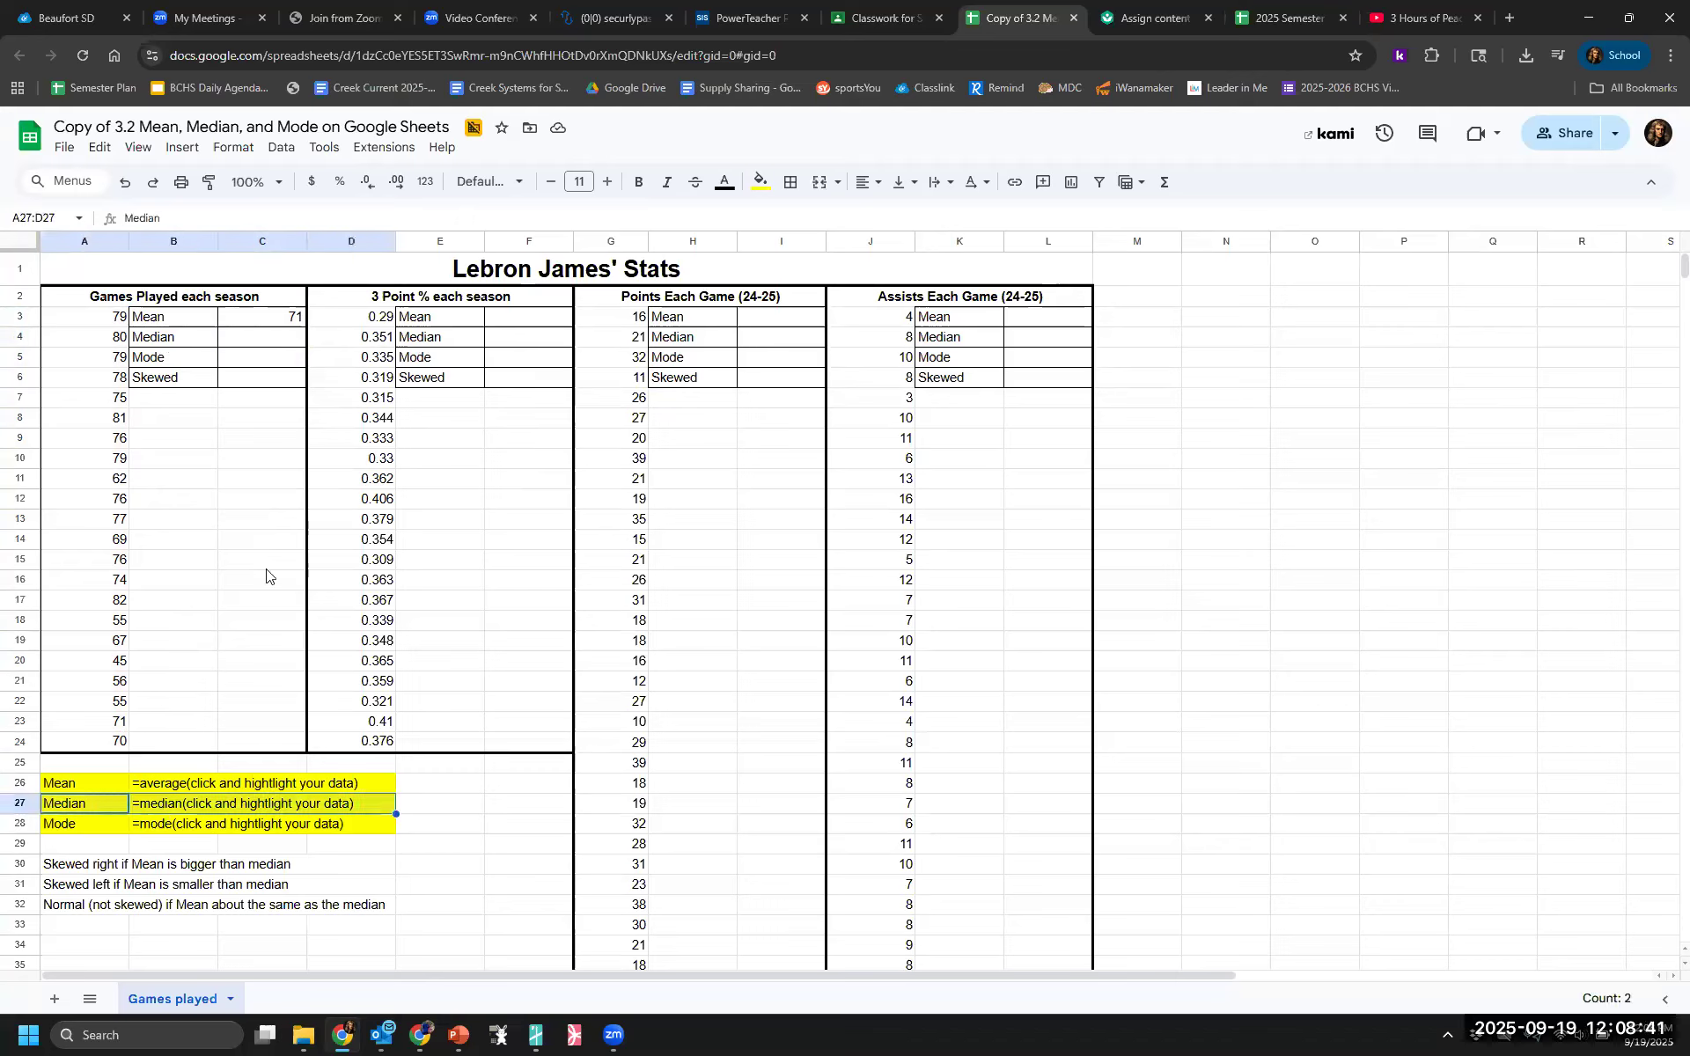
left_click(262, 348)
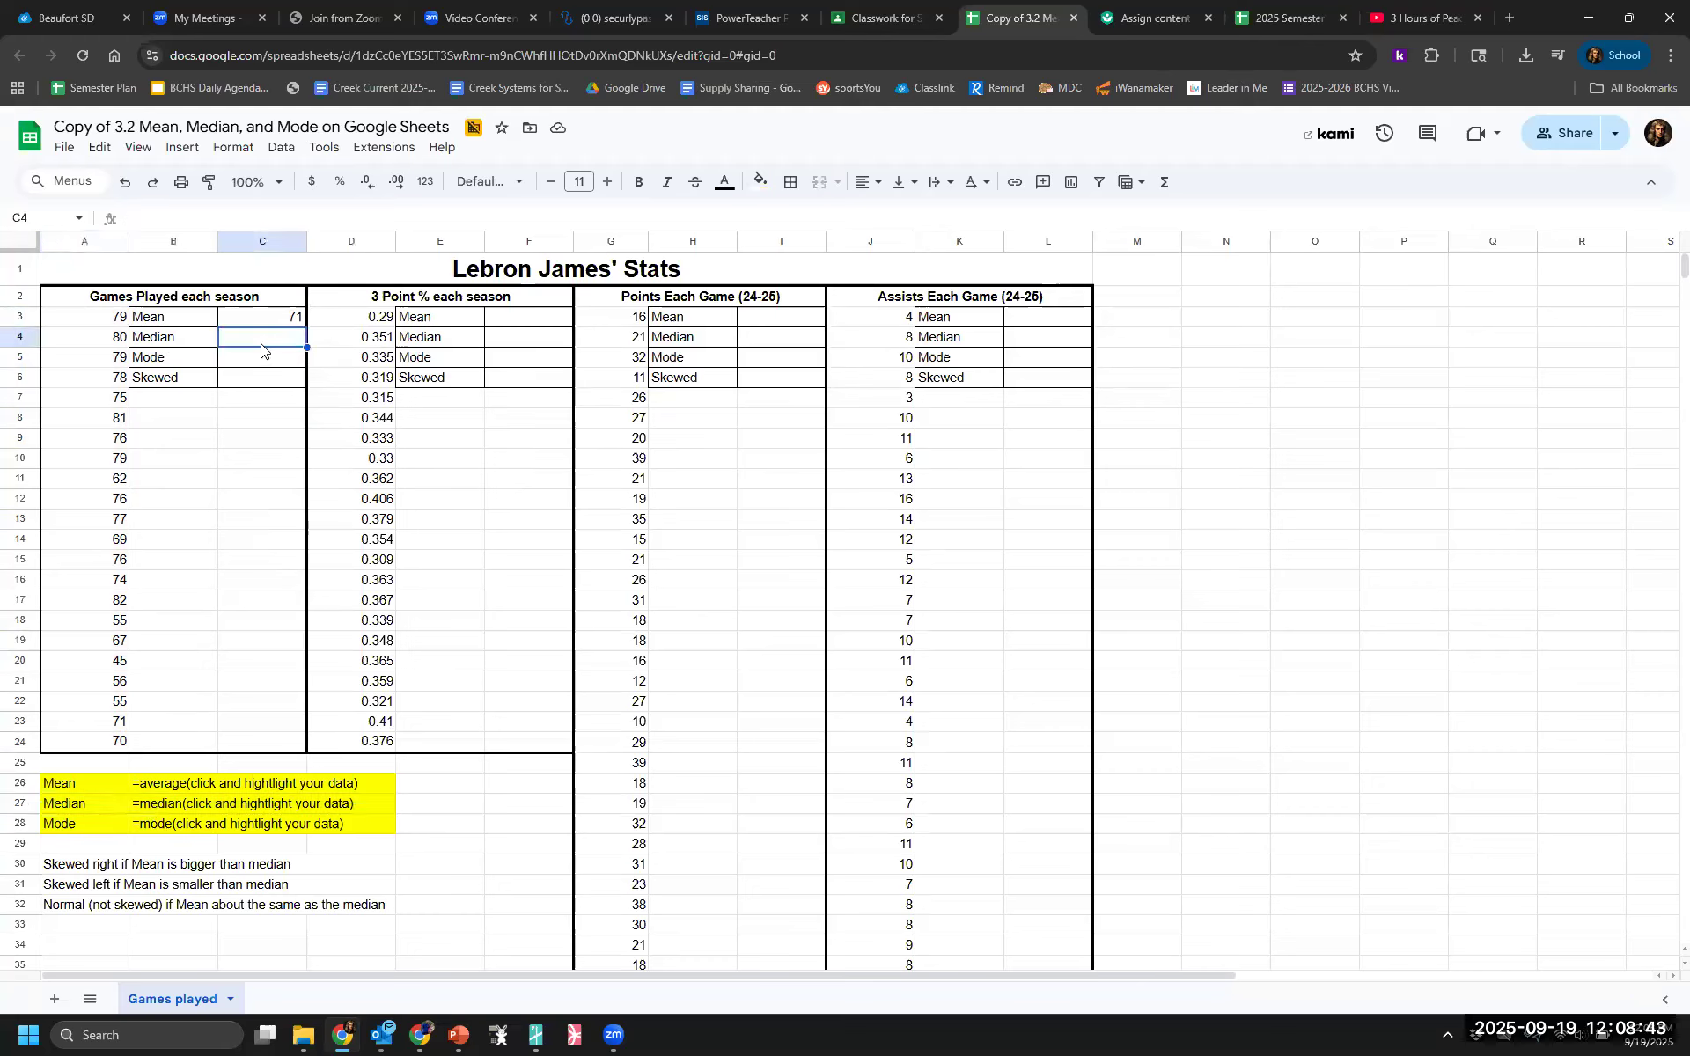
type("=m")
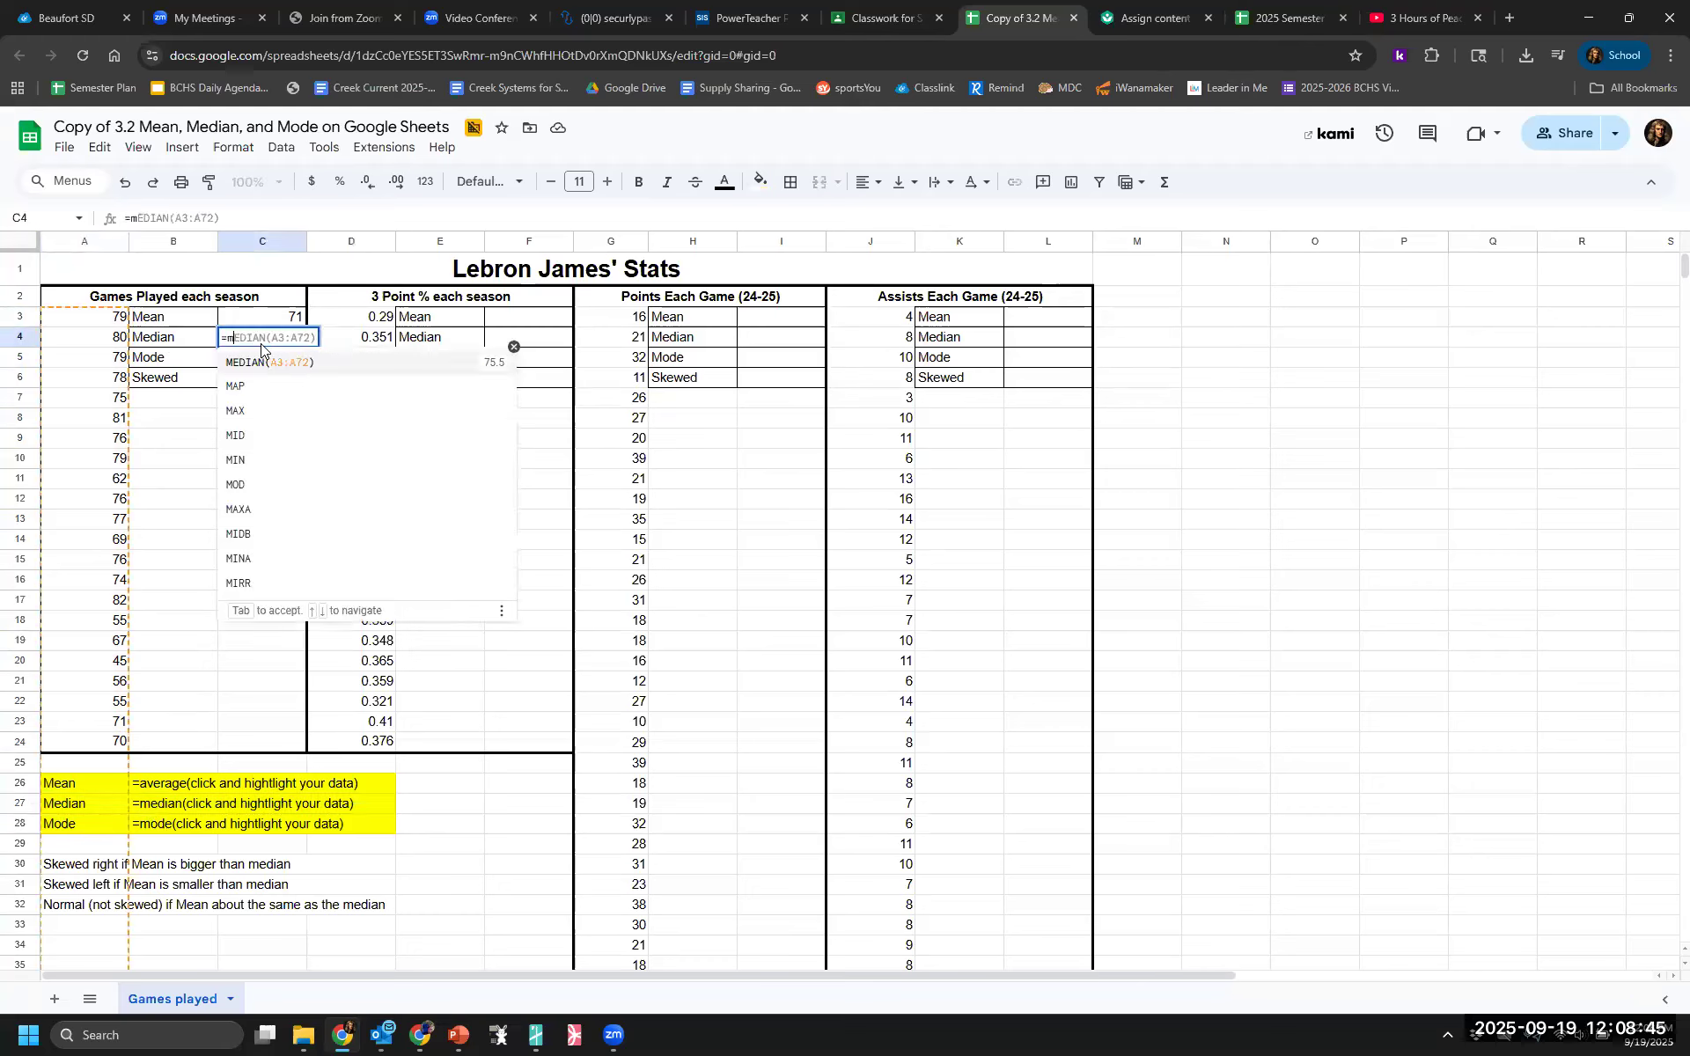
type("edian")
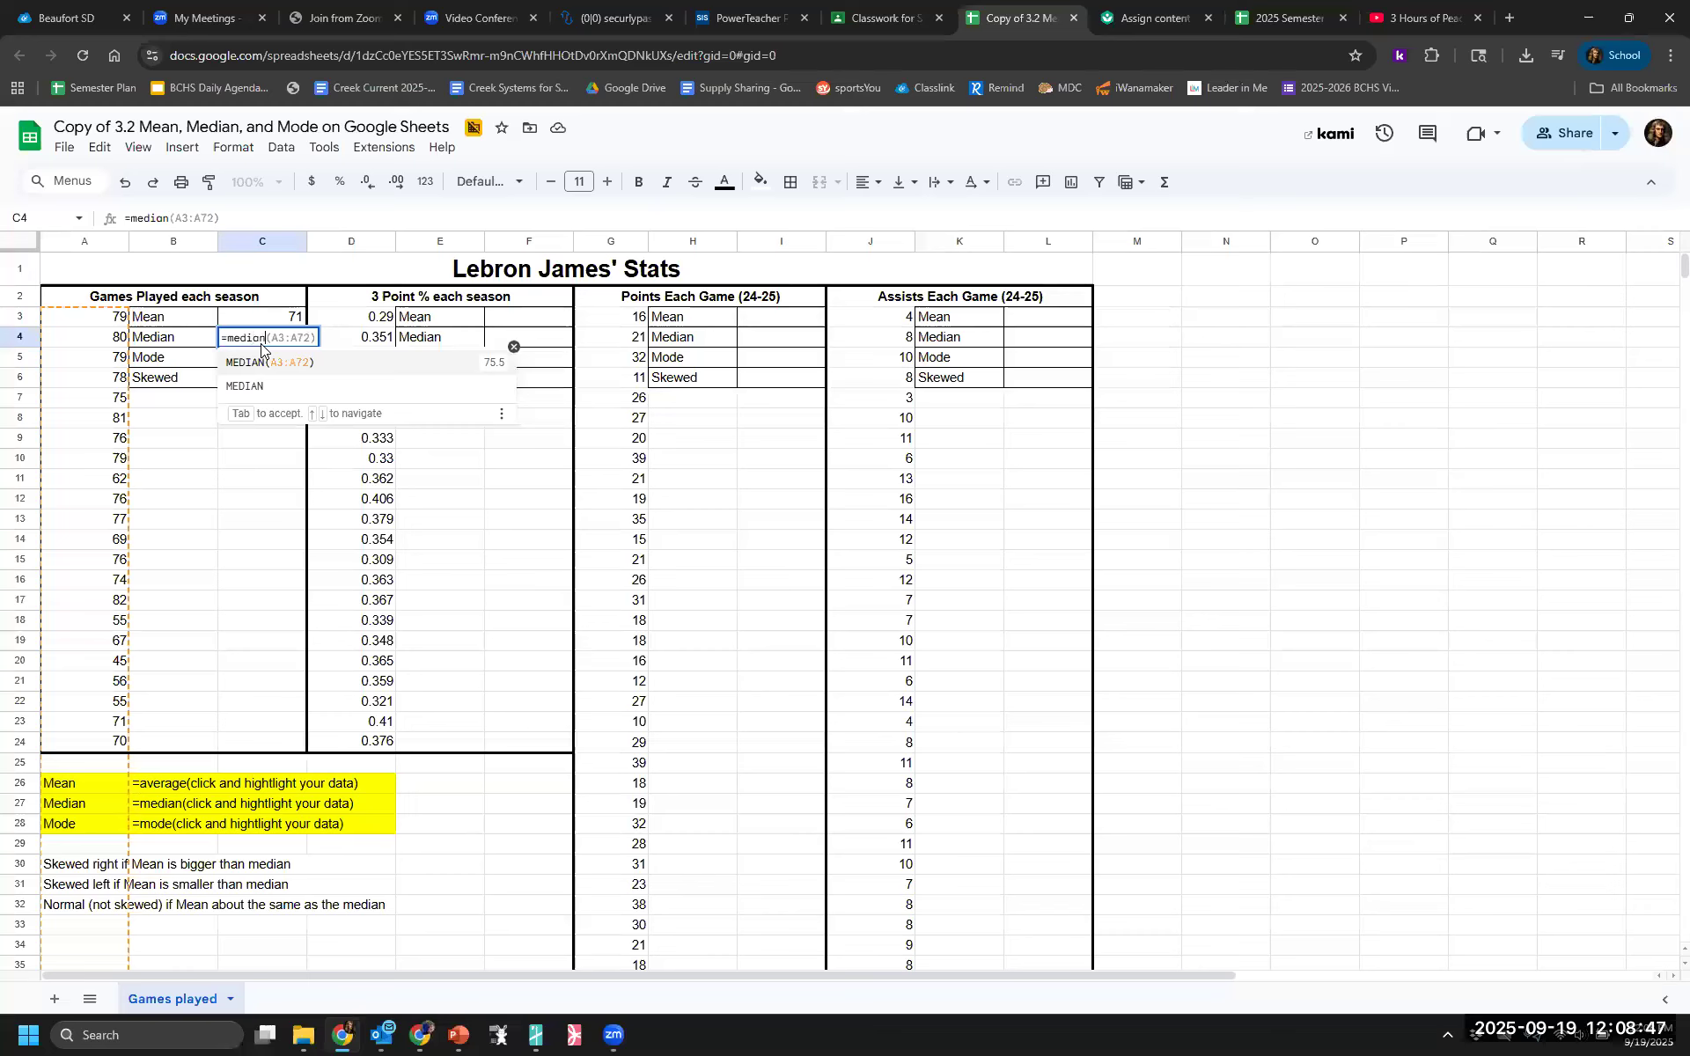
type("(")
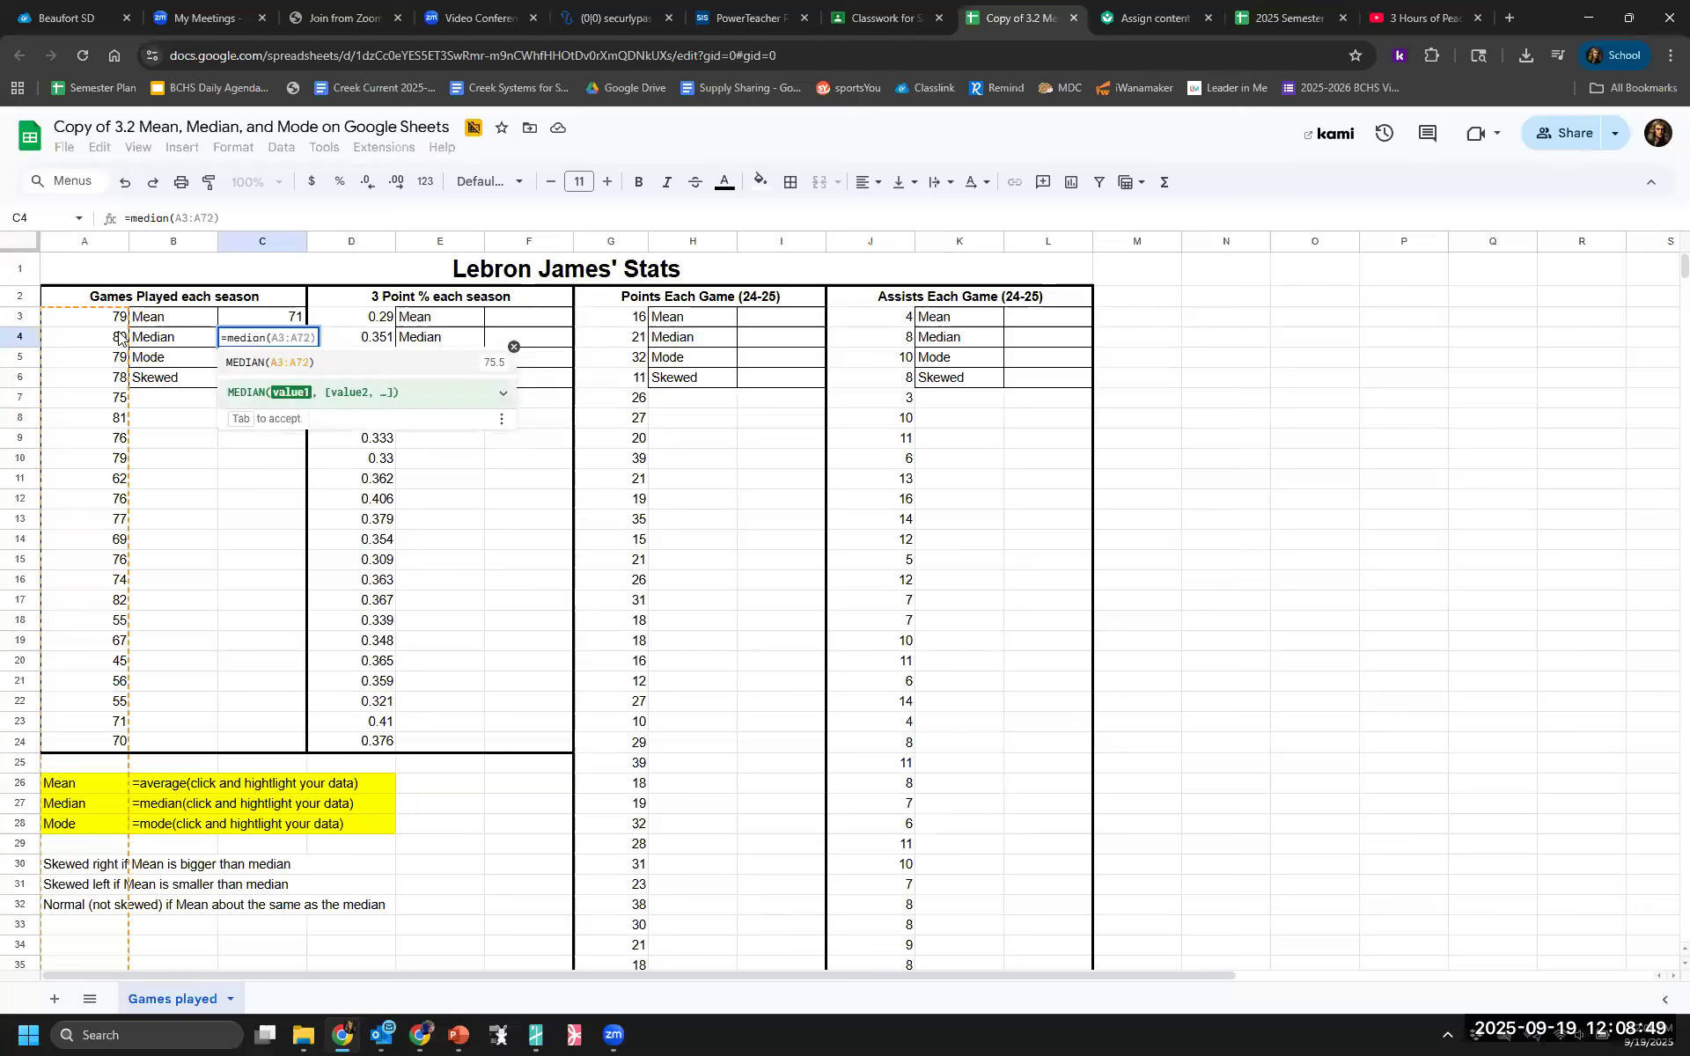
left_click(102, 319)
left_click_drag(106, 417, 89, 750)
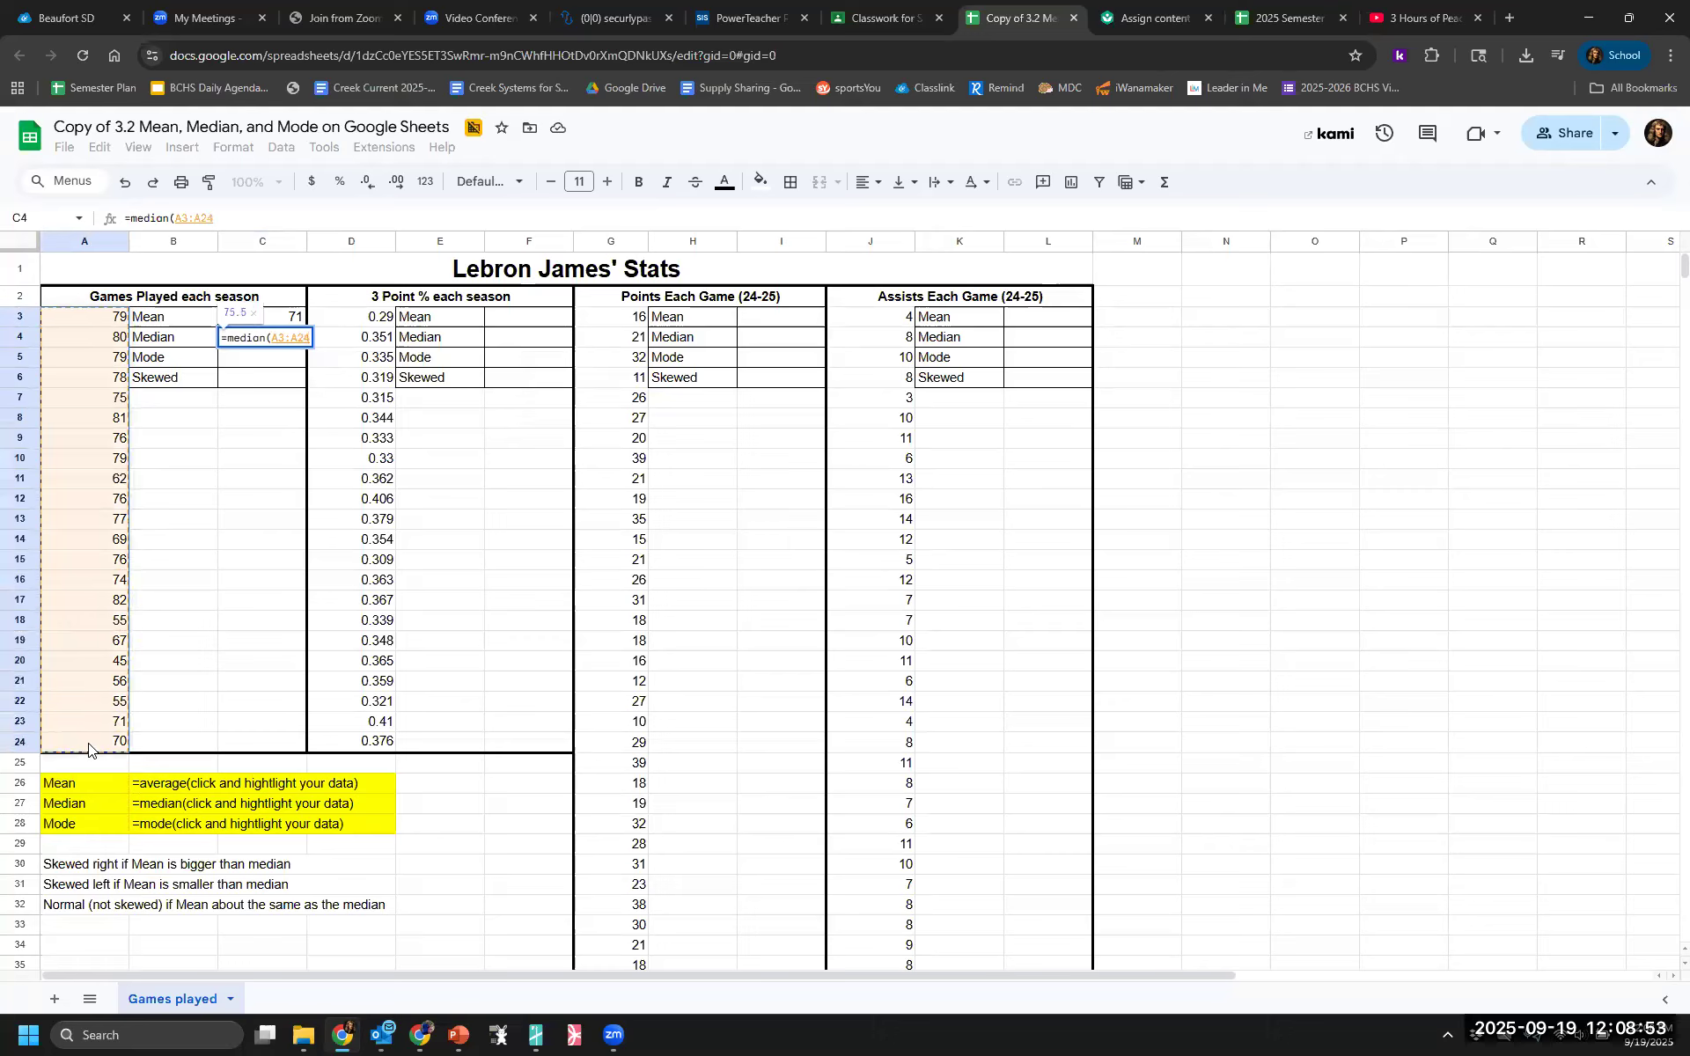
key("Return")
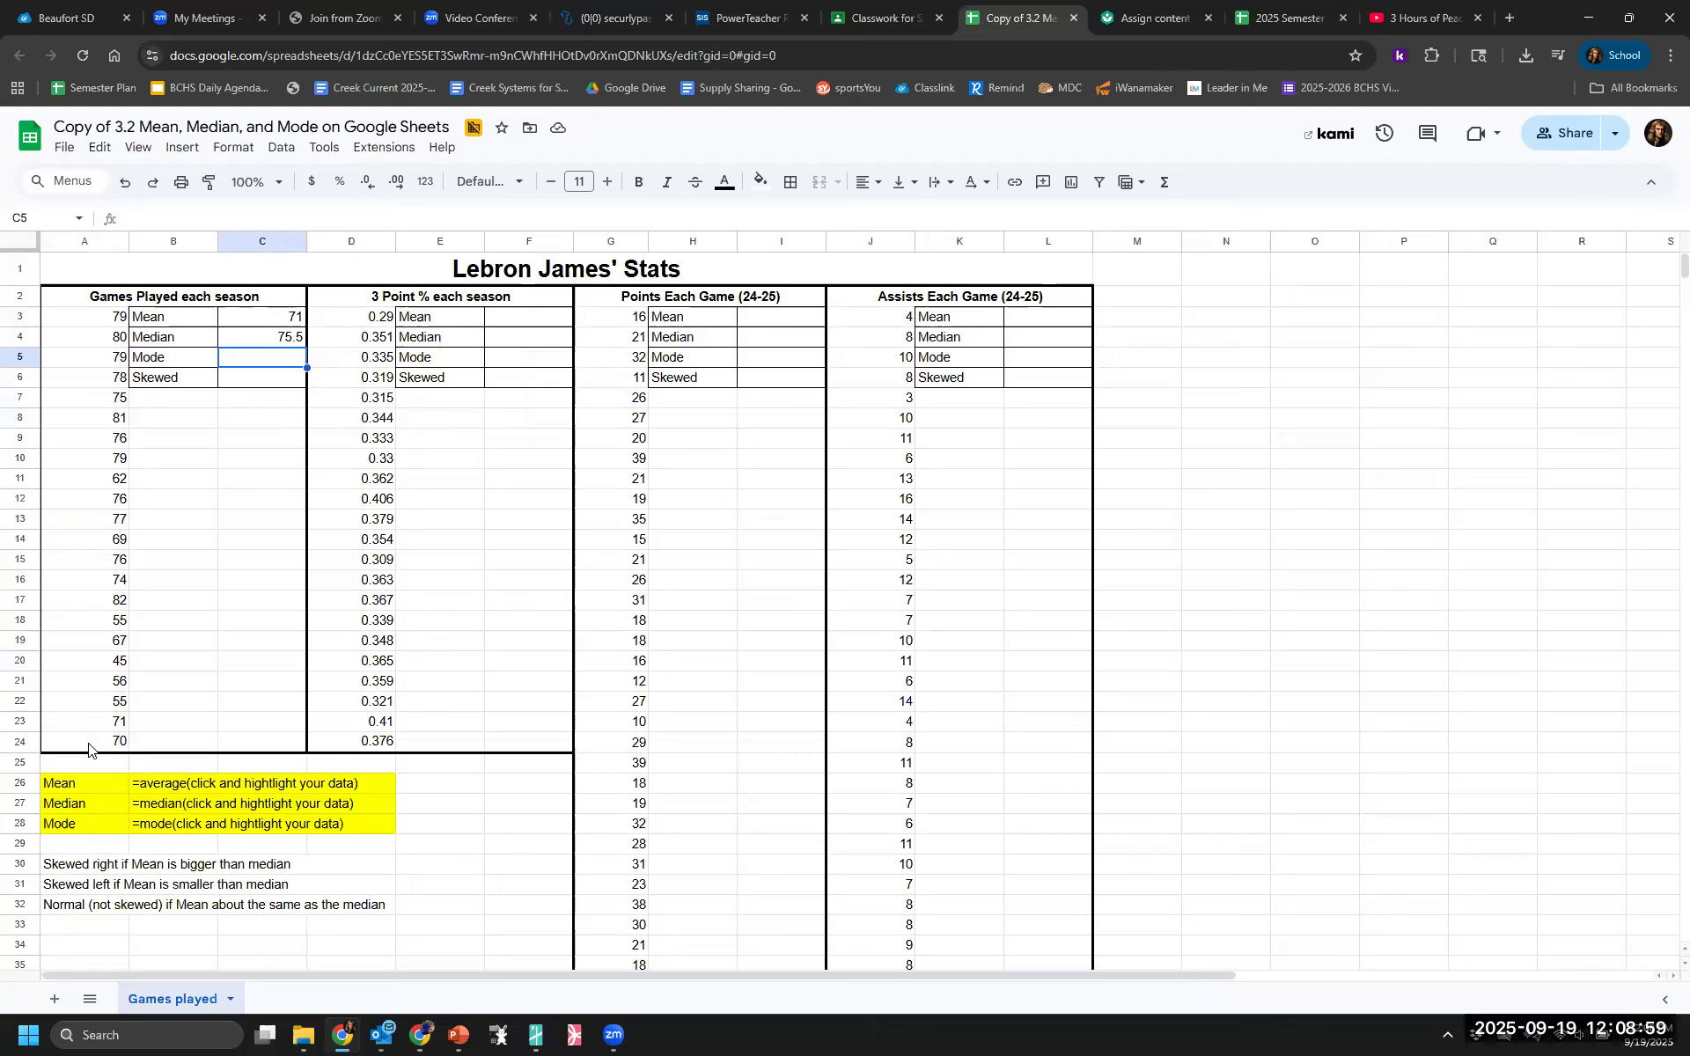
Calculate the Games Played mode in C5 with =mode over A3:A24
type("=mod")
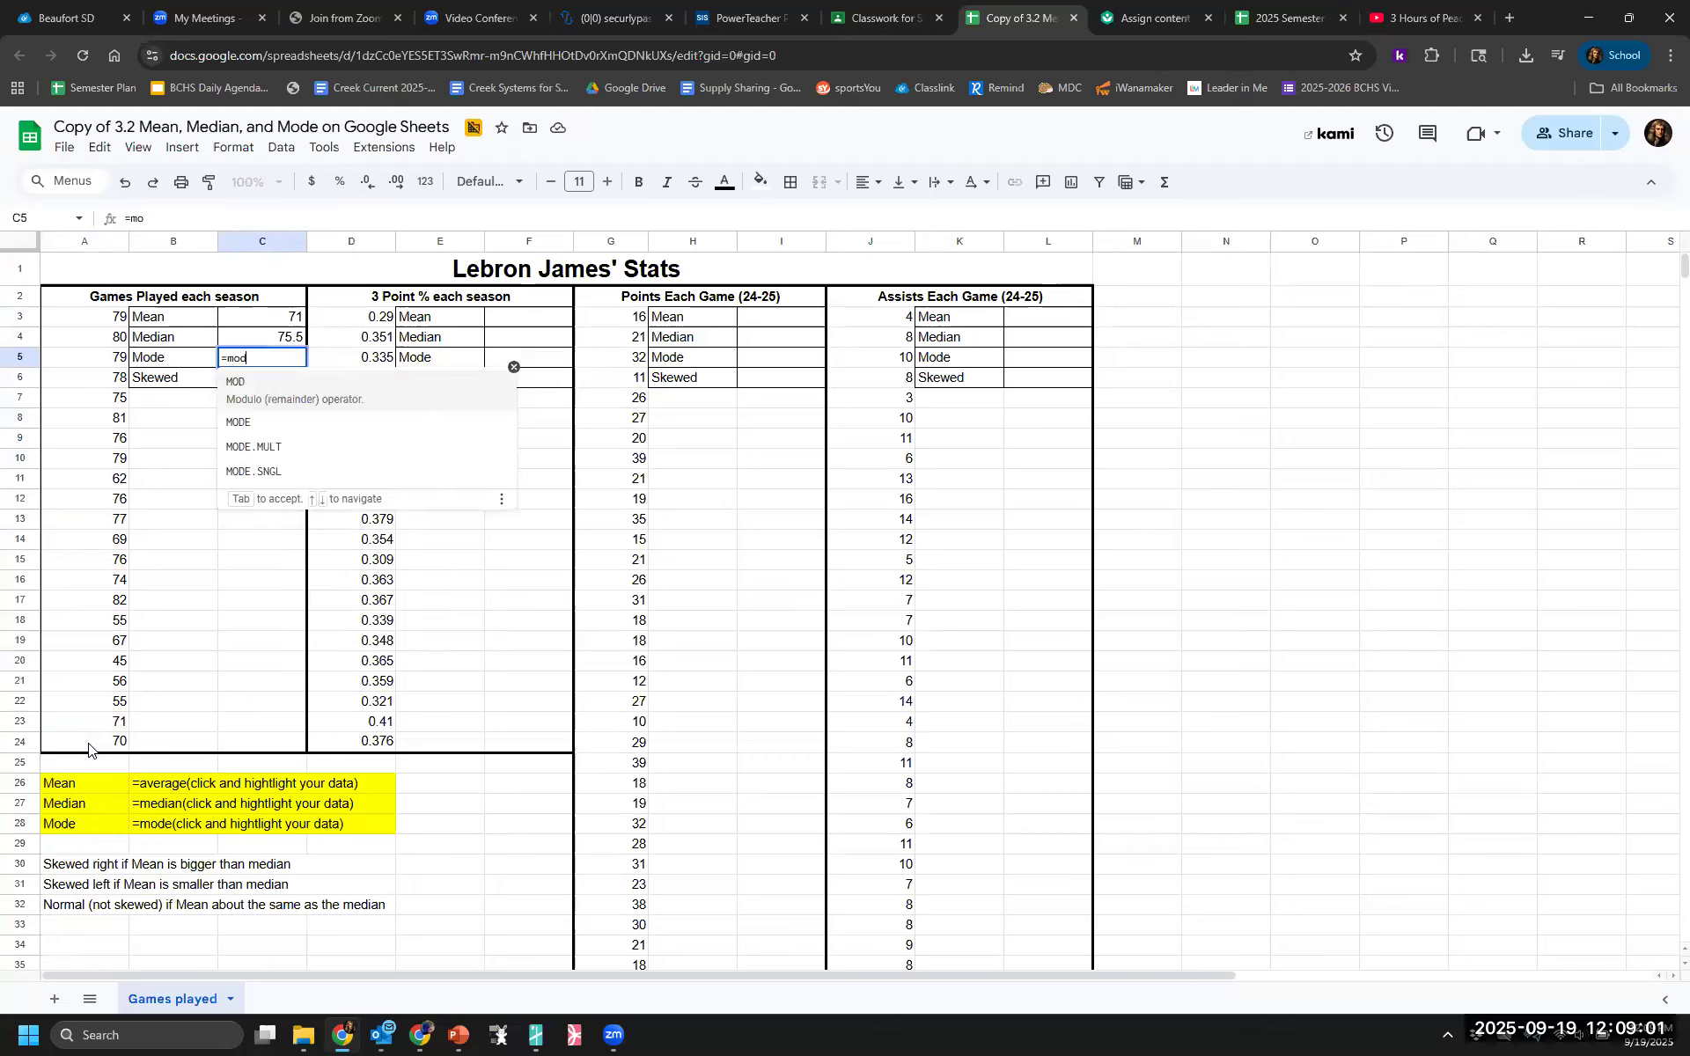
type("e(")
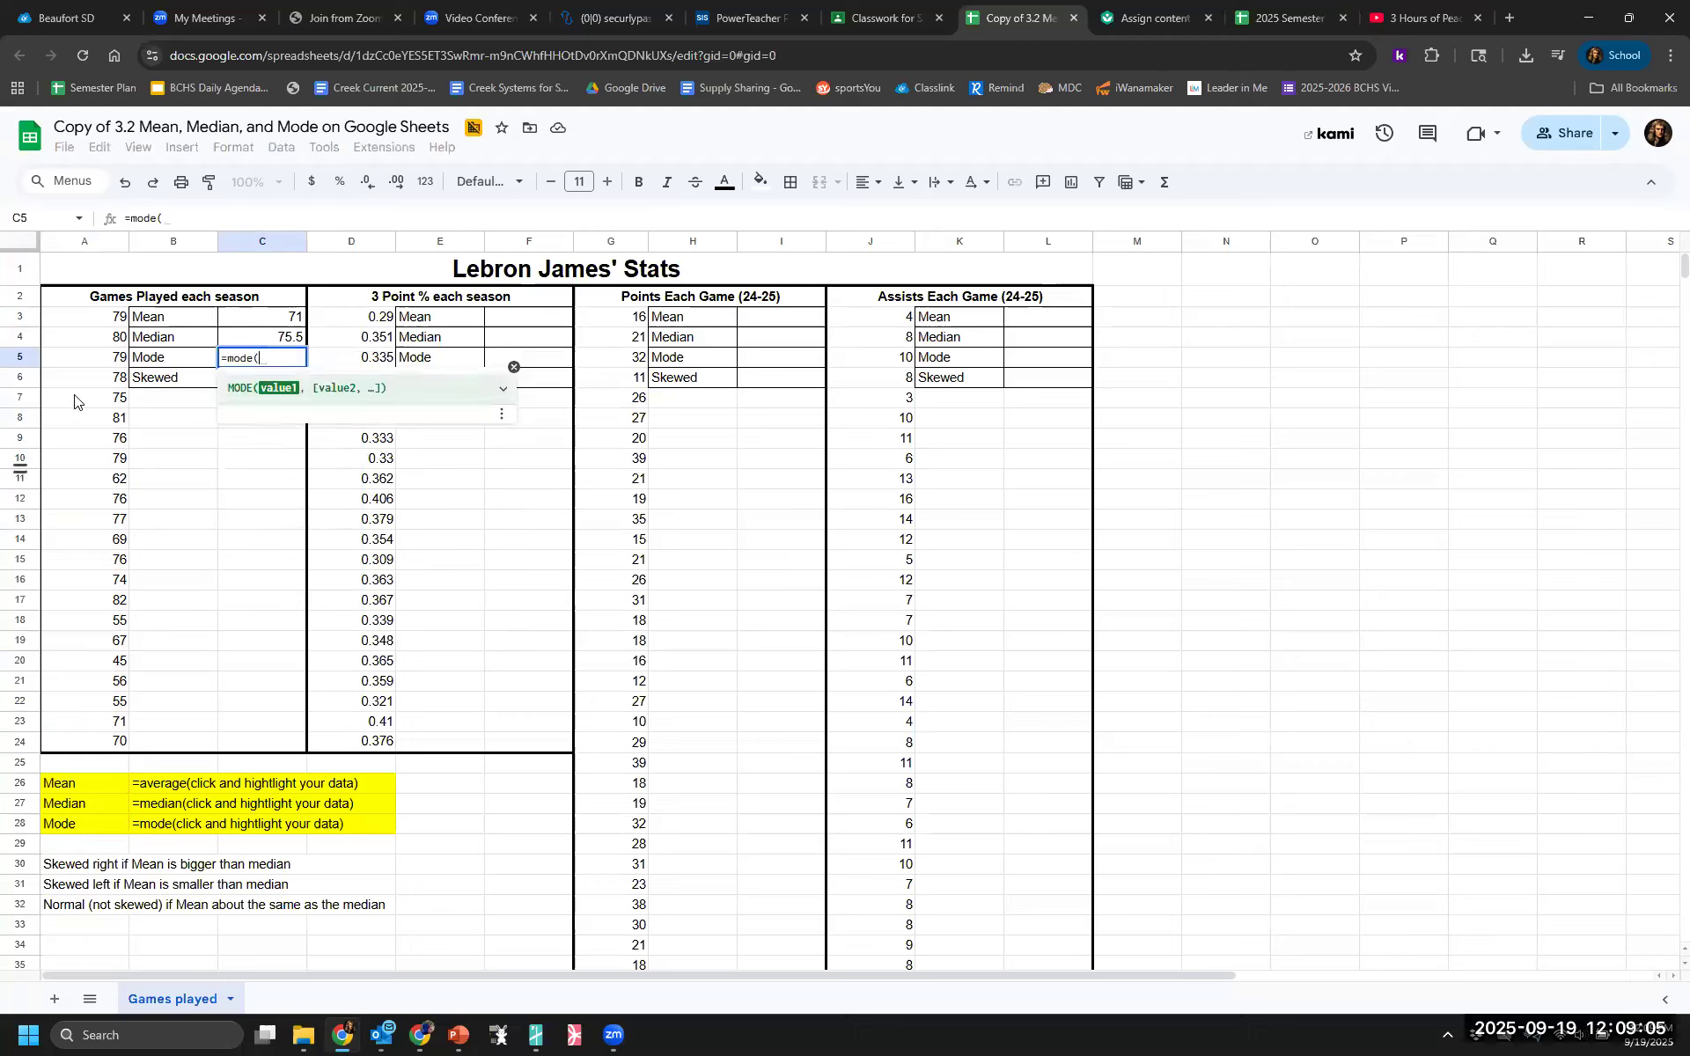
left_click(84, 326)
left_click_drag(83, 622, 113, 742)
key("Return")
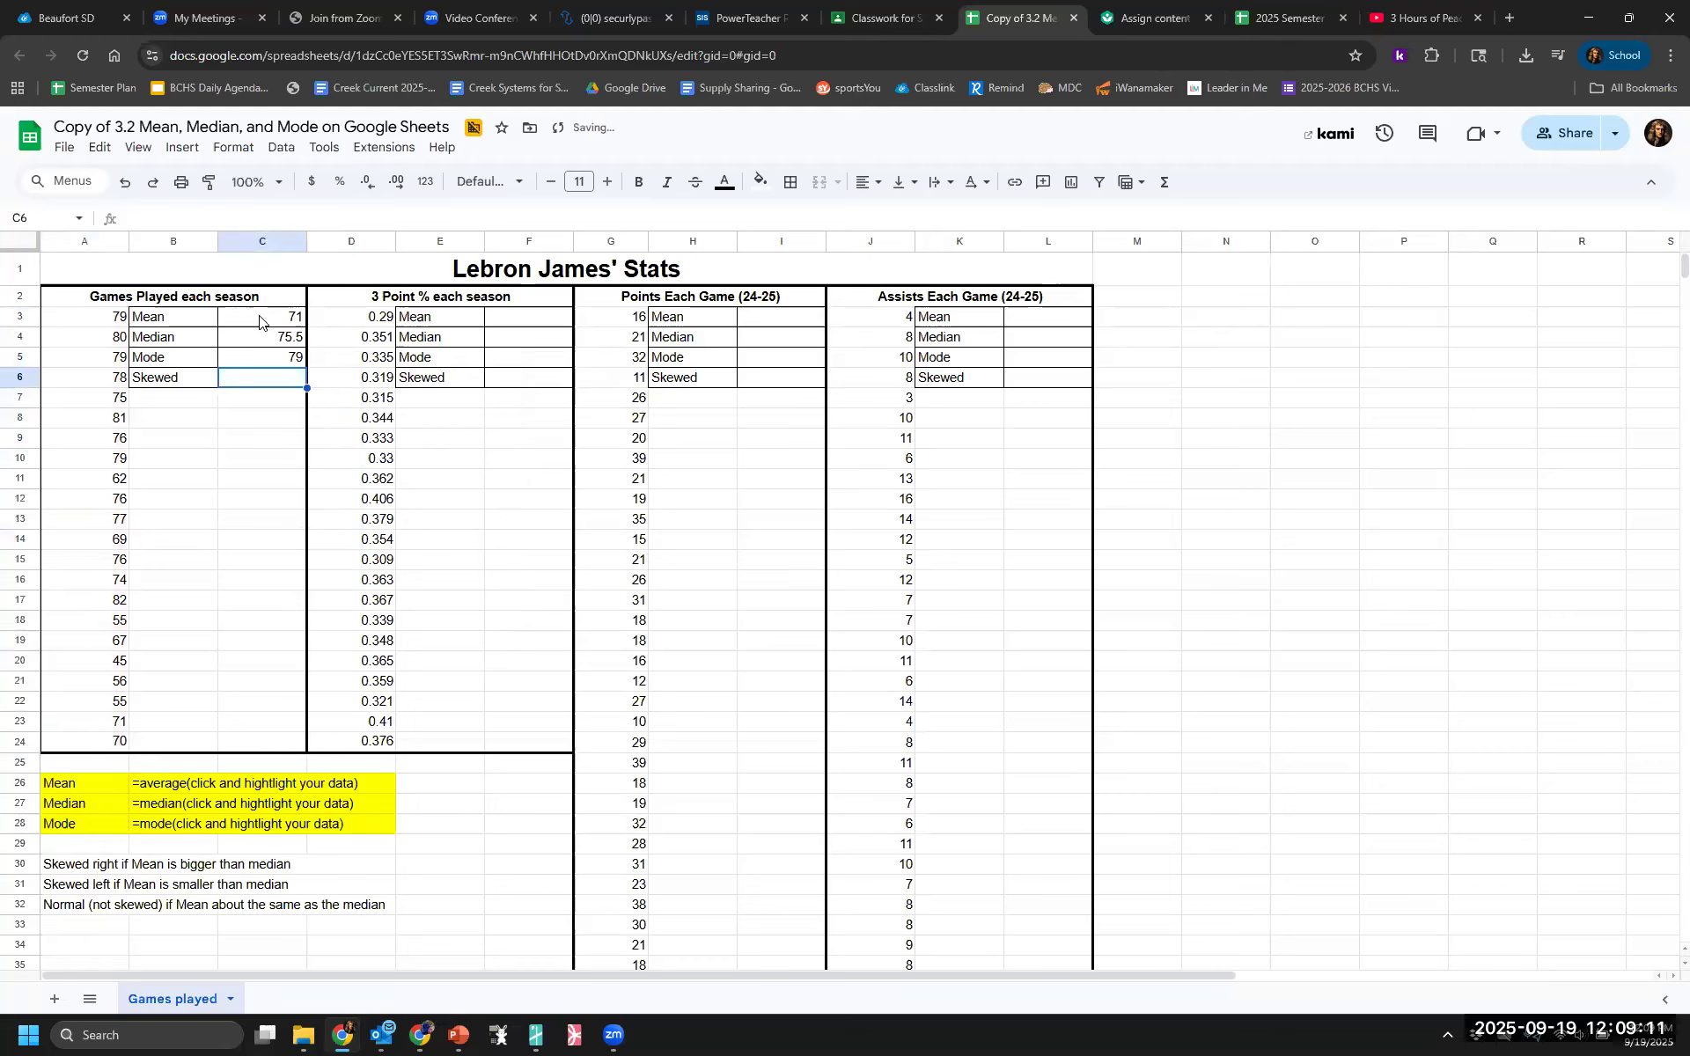
Review the Games Played median and mode results, checking the mode against its repeated occurrences in column A
left_click(264, 340)
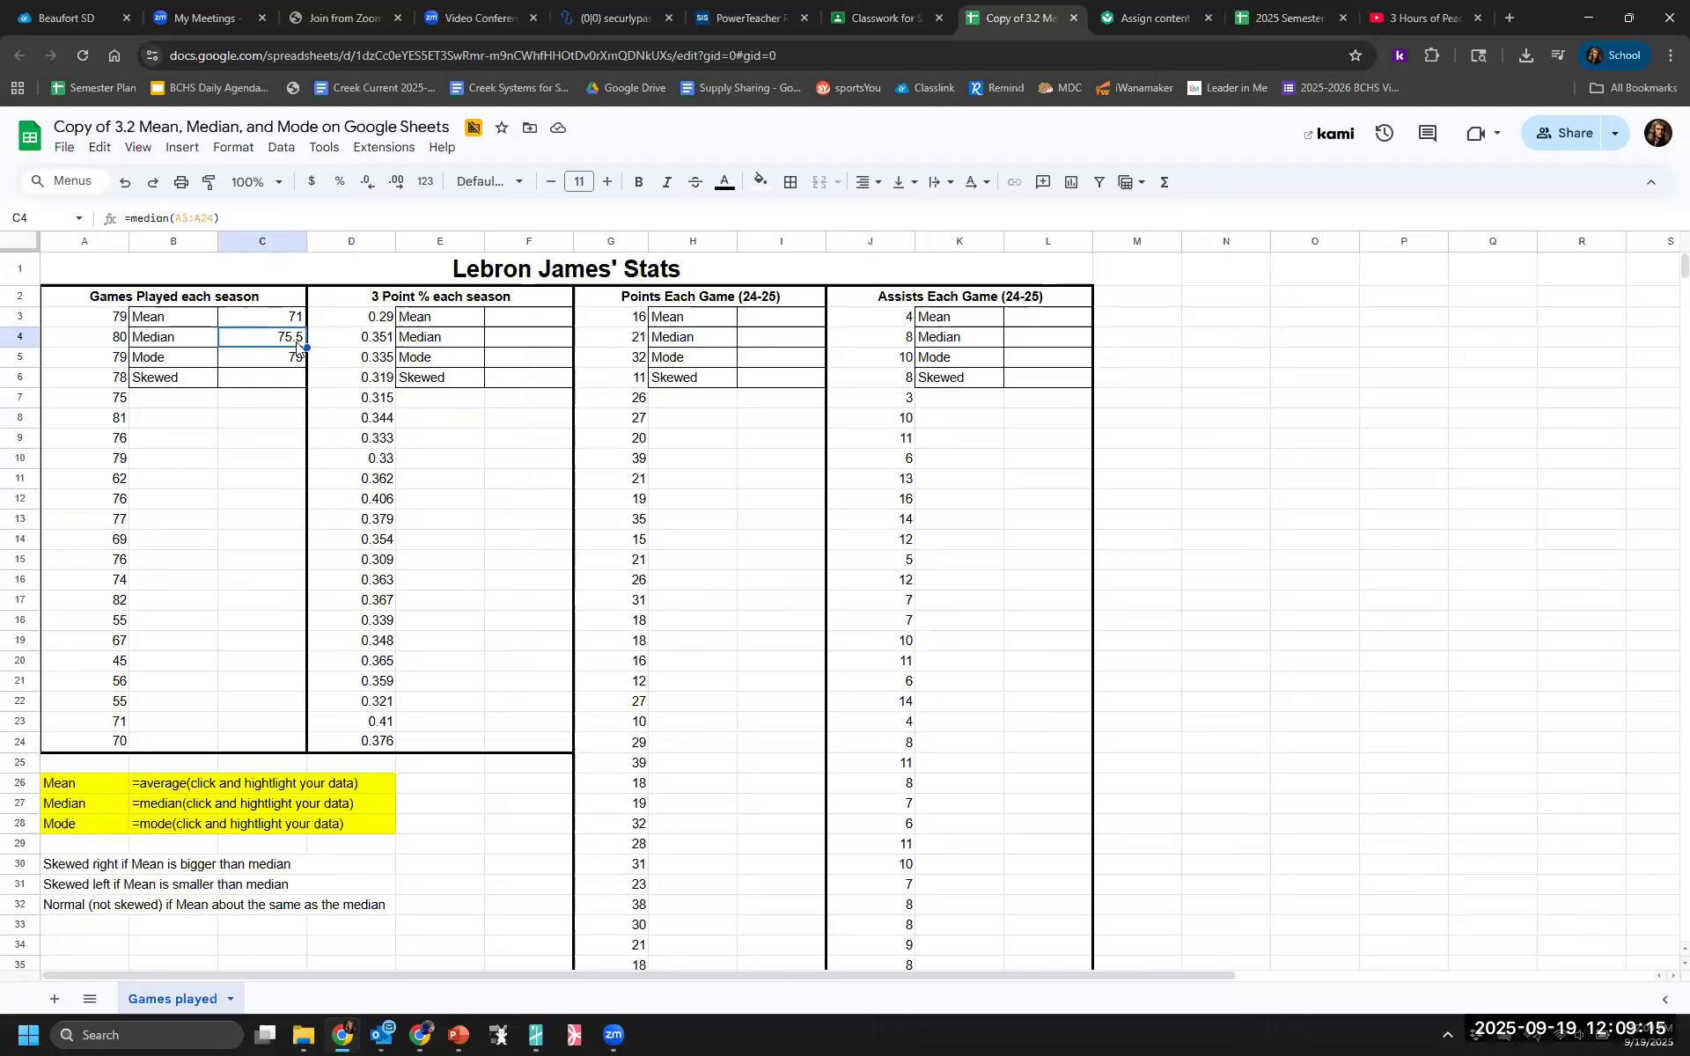
left_click(298, 361)
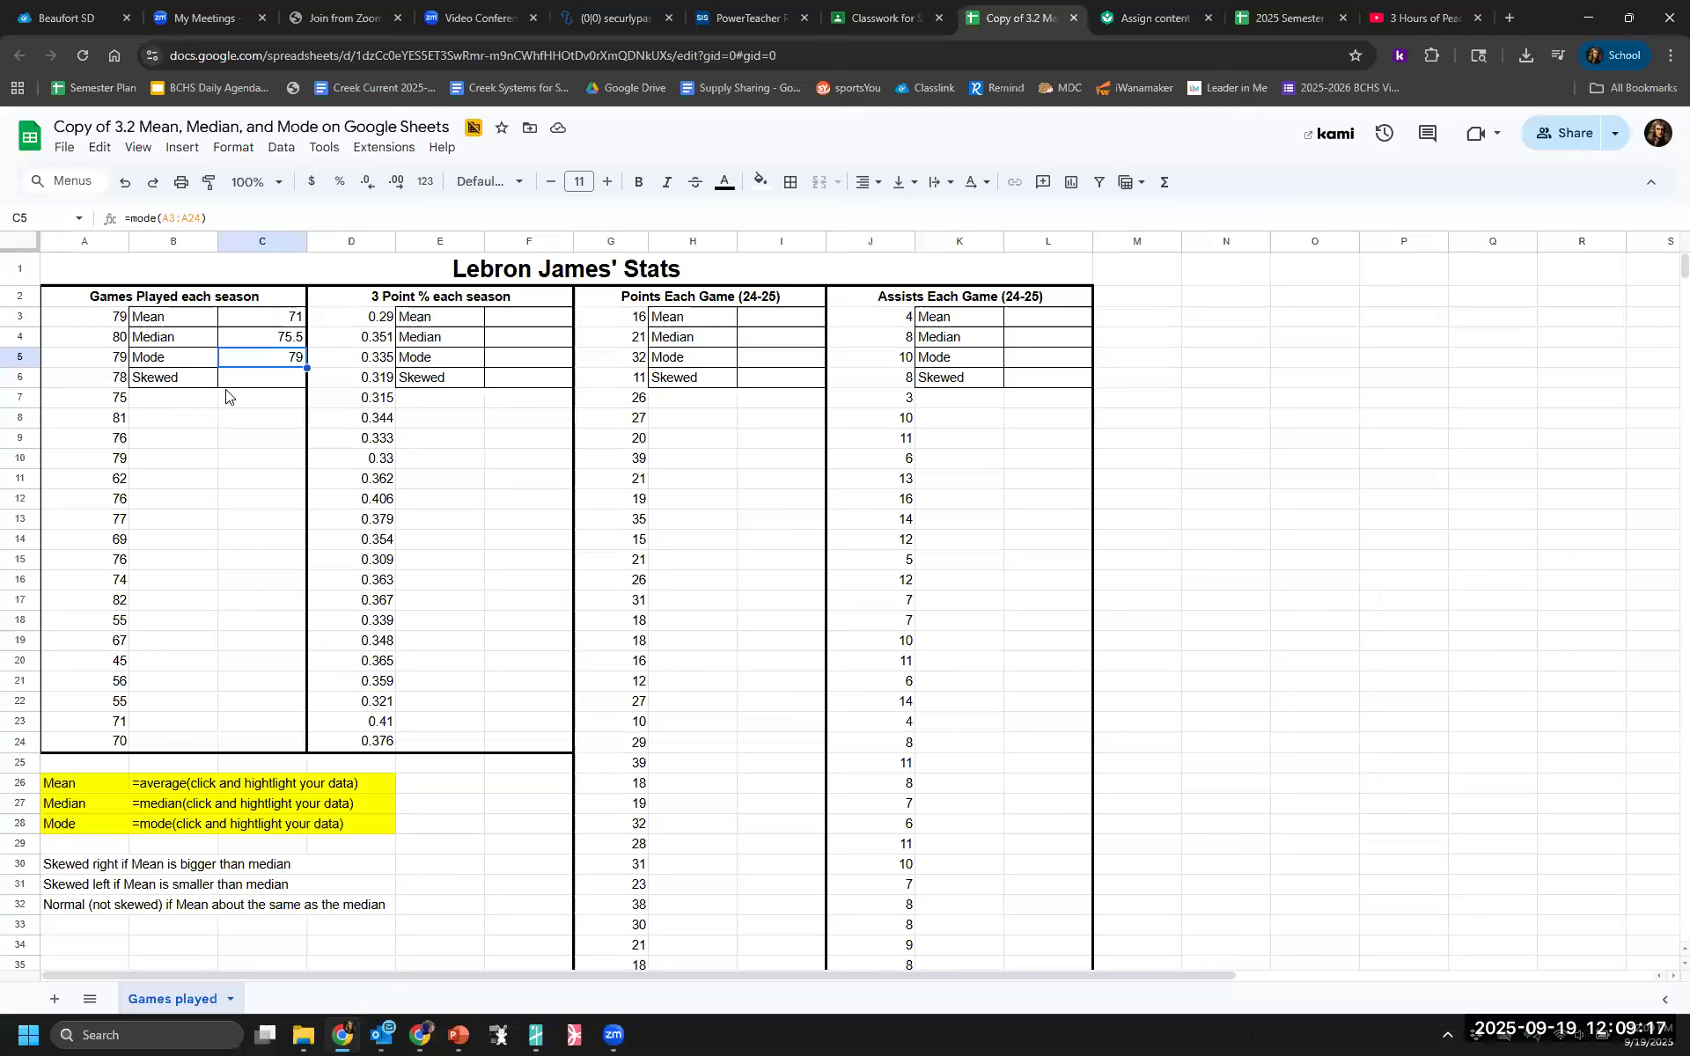
left_click(117, 325)
left_click(116, 361)
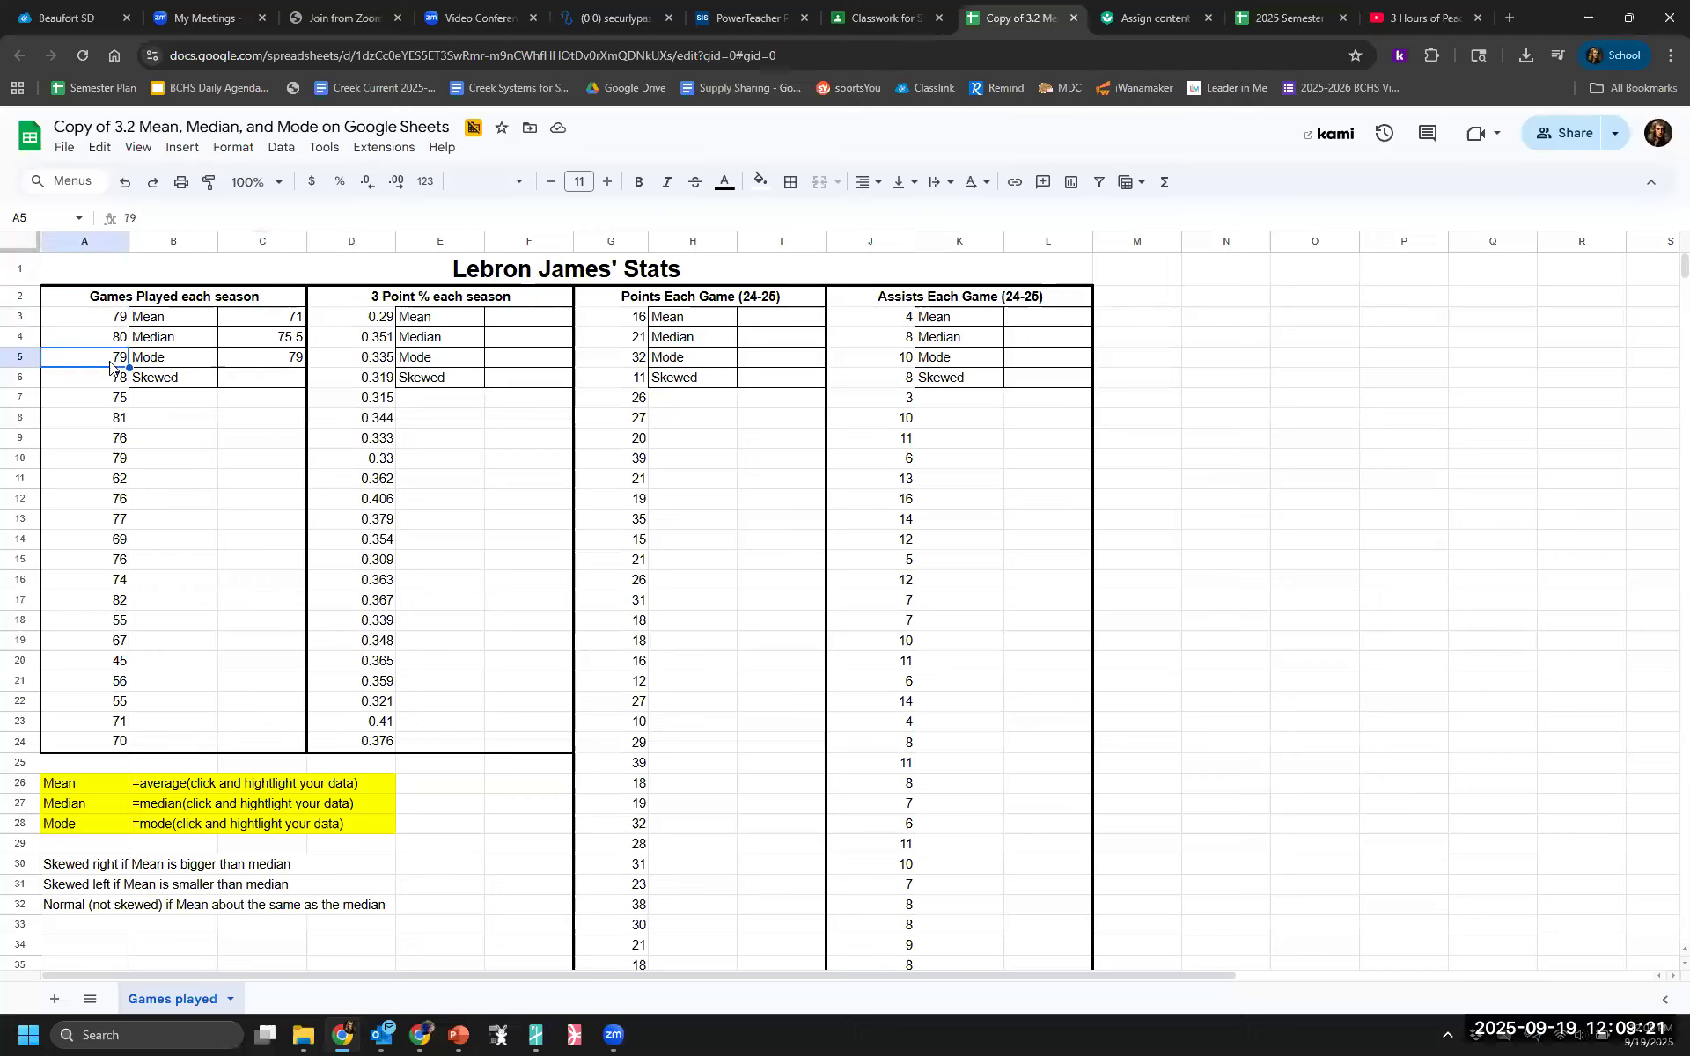
left_click(110, 456)
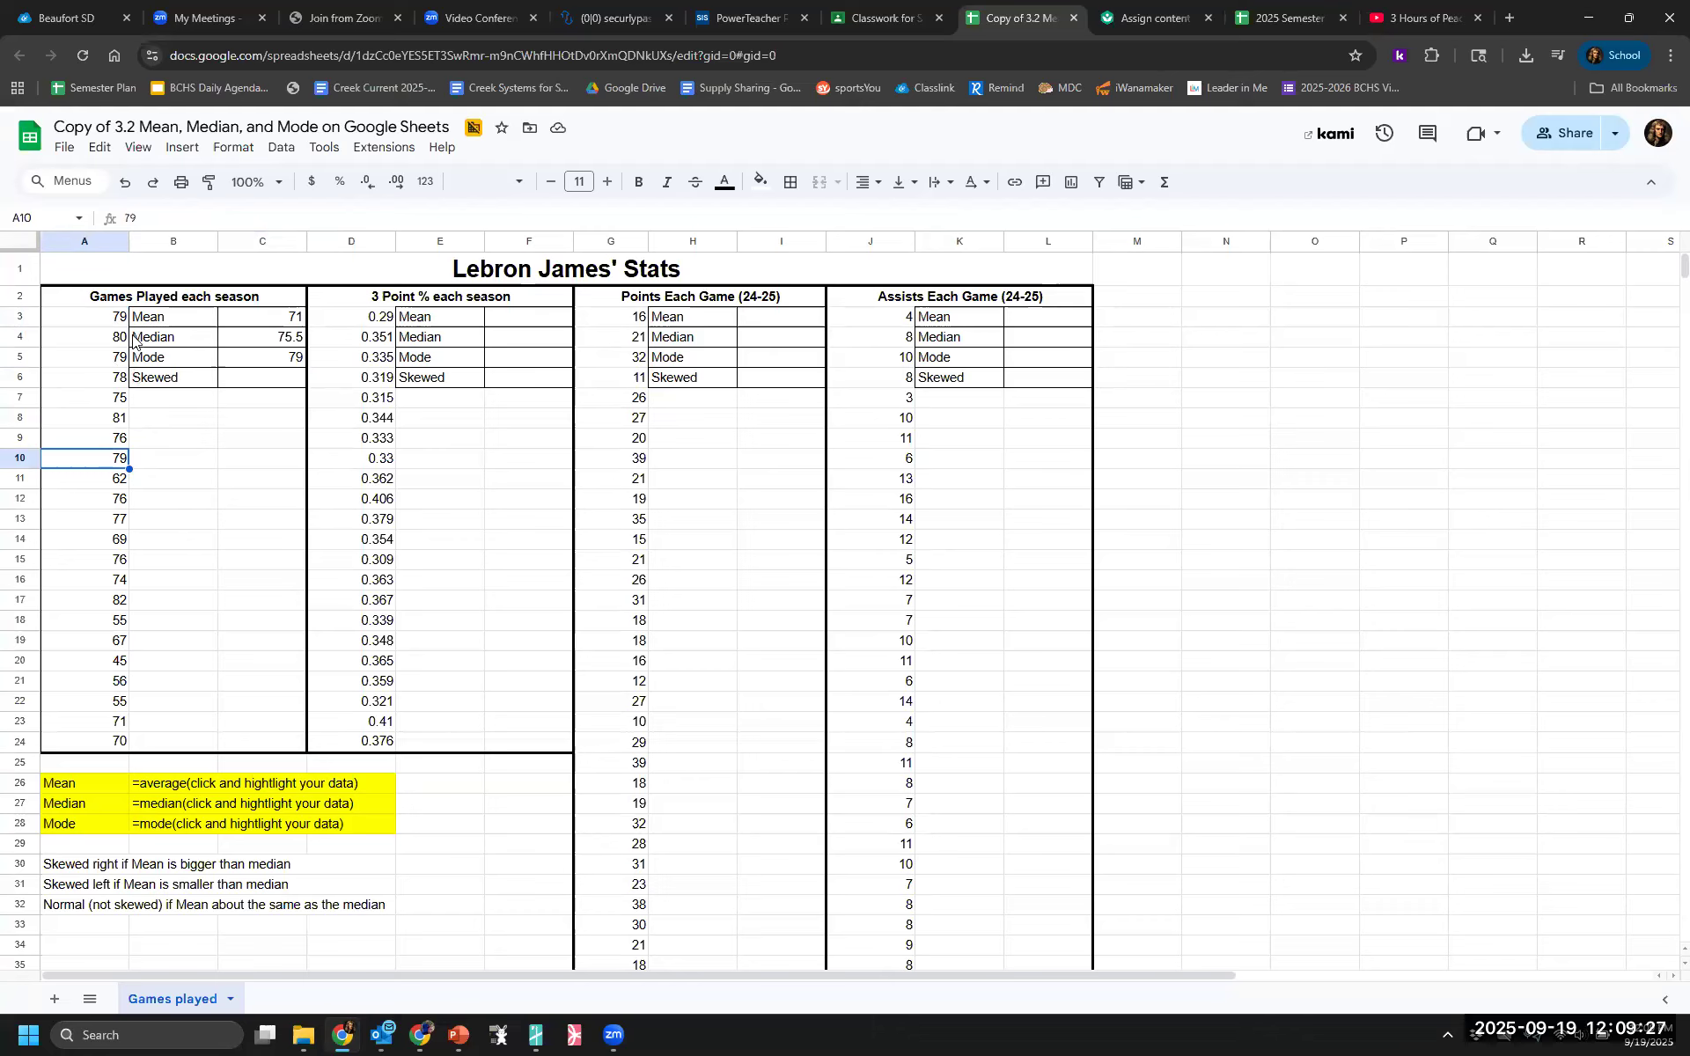
left_click(277, 366)
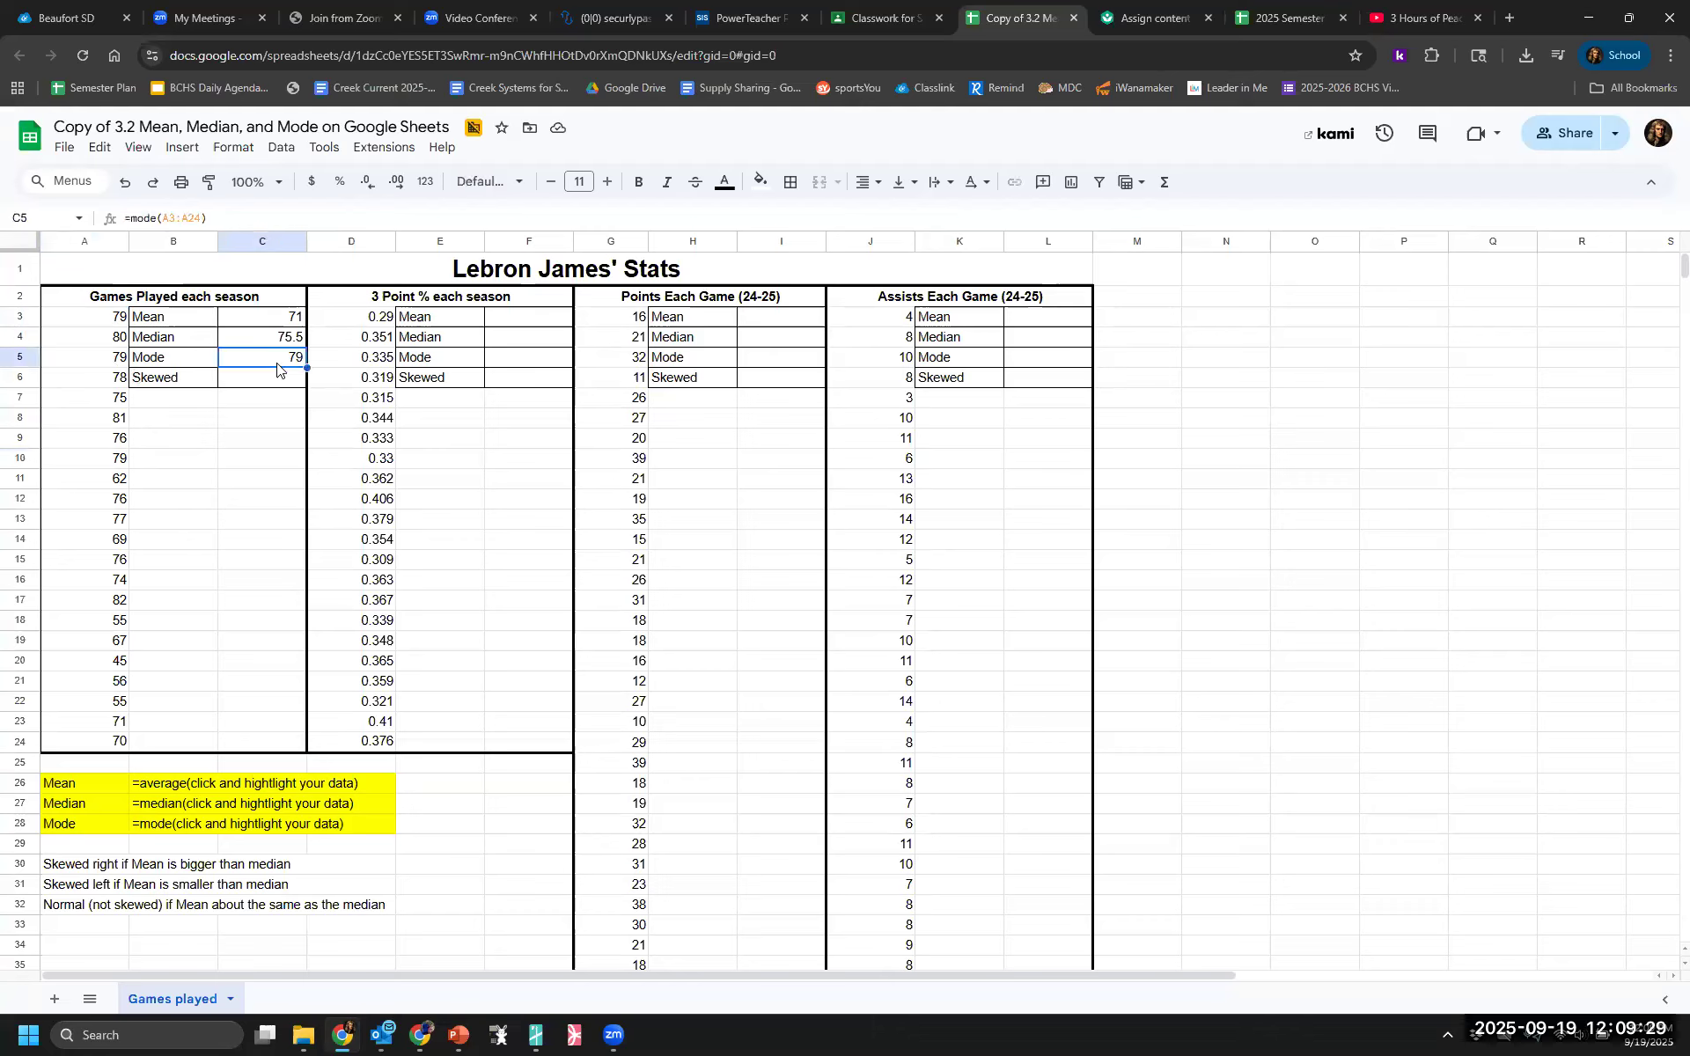
Compare the Games Played mean and median with the skew rules in A30:A32 and enter "left" as the skew in C6
left_click(249, 388)
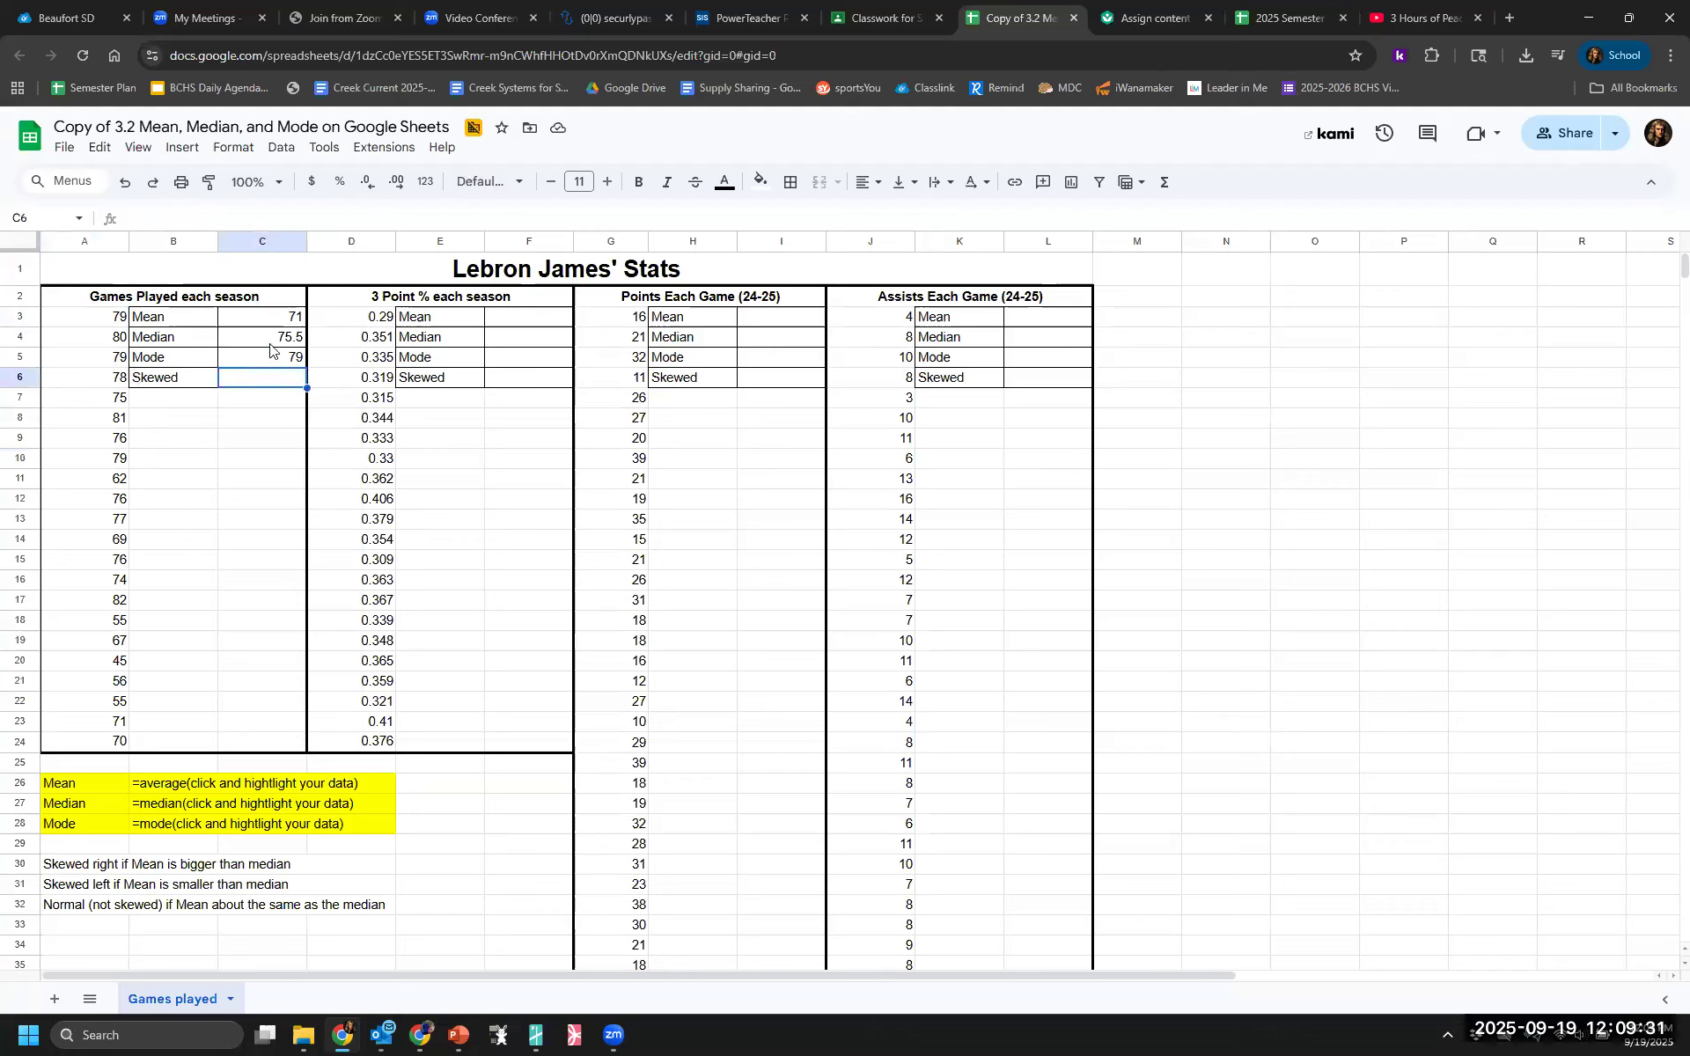
left_click_drag(186, 326, 256, 336)
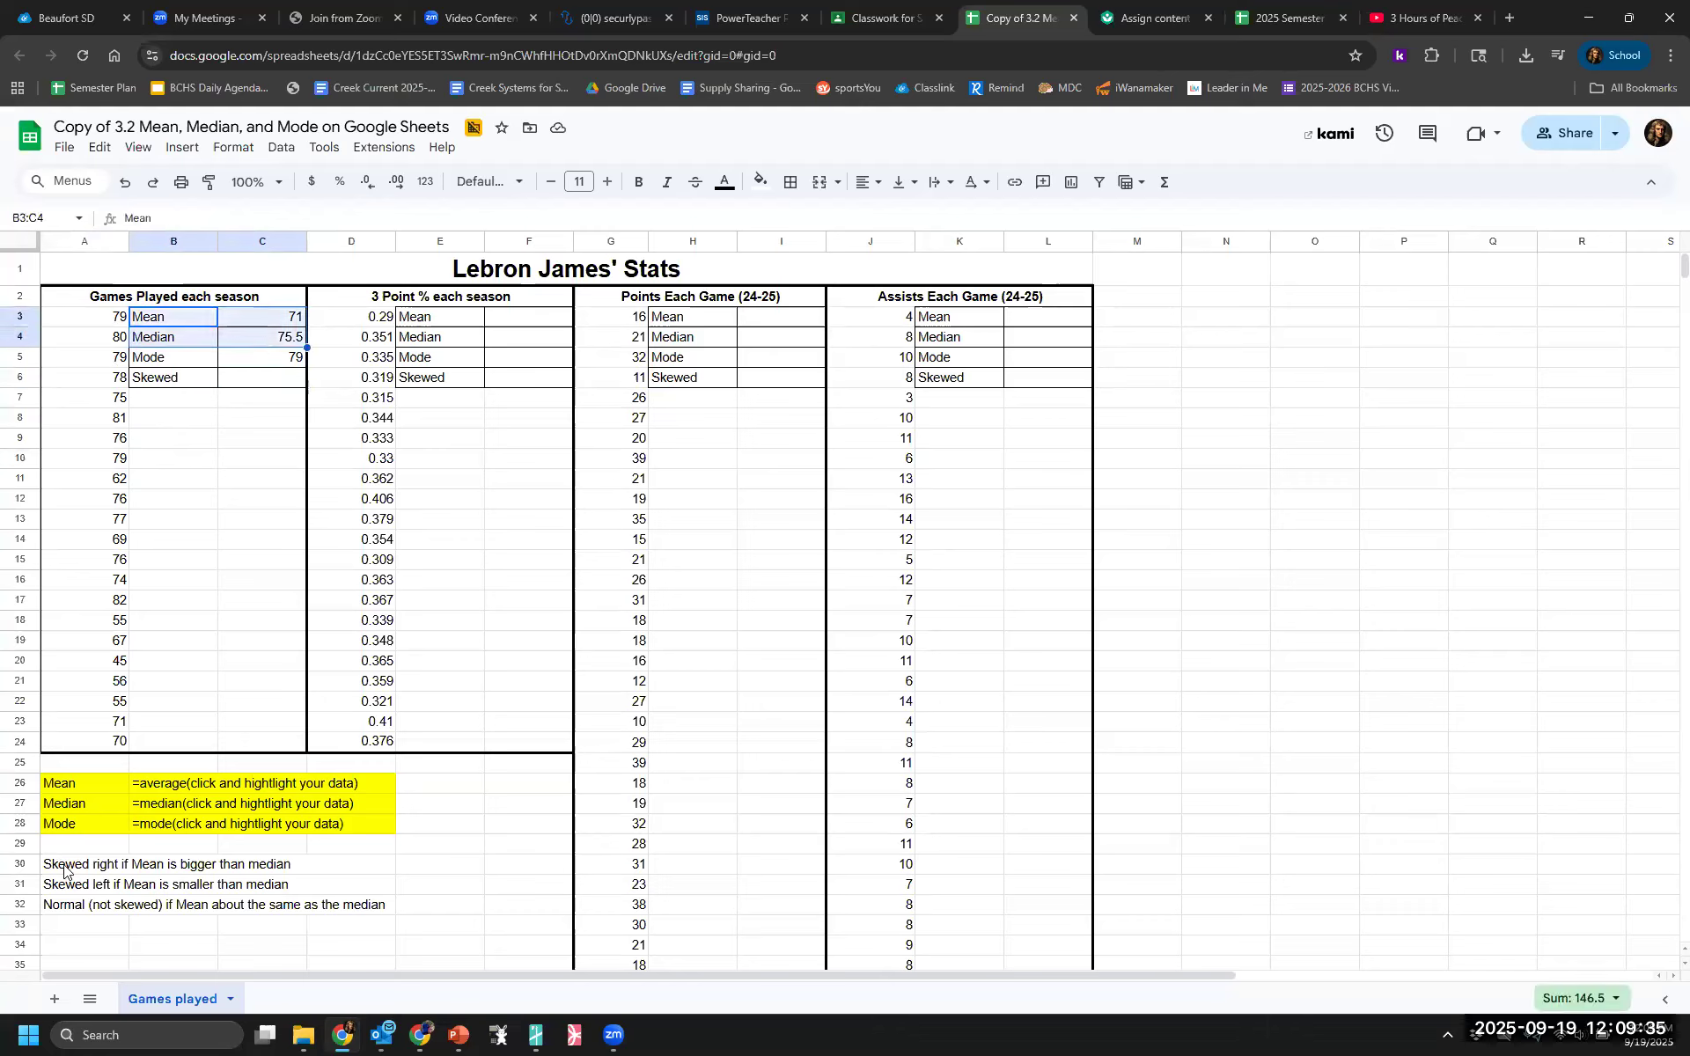
left_click_drag(64, 867, 75, 905)
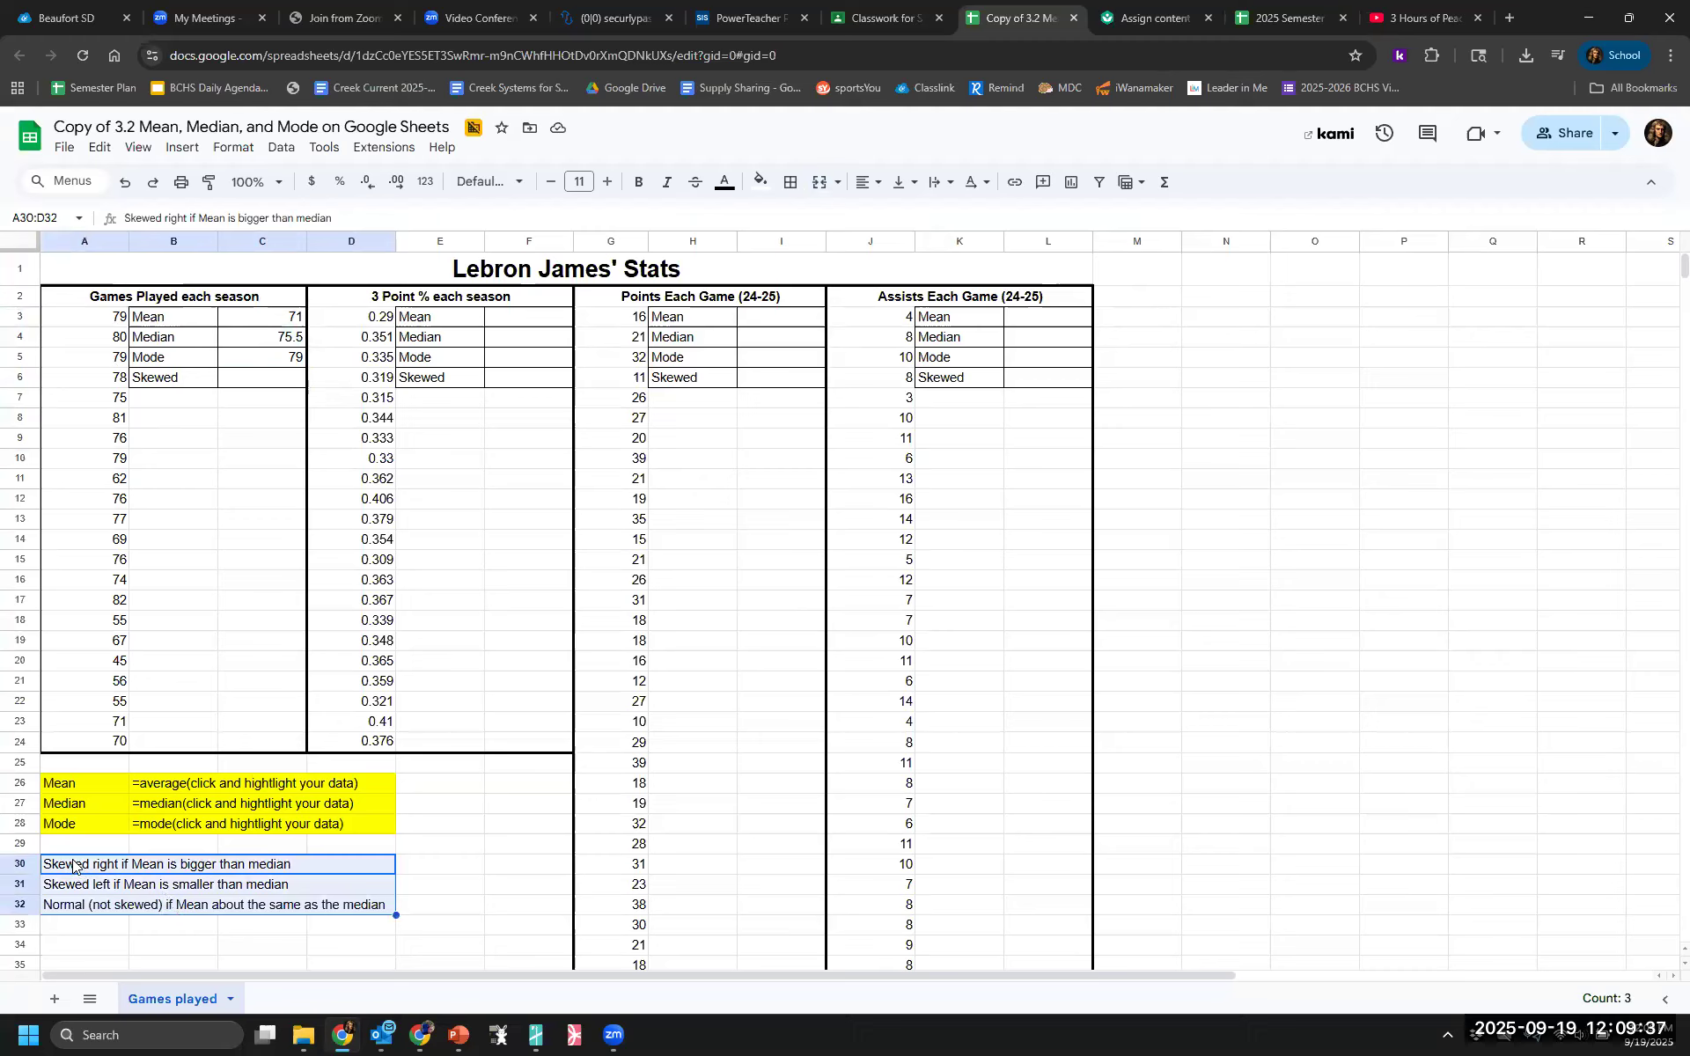
left_click(88, 871)
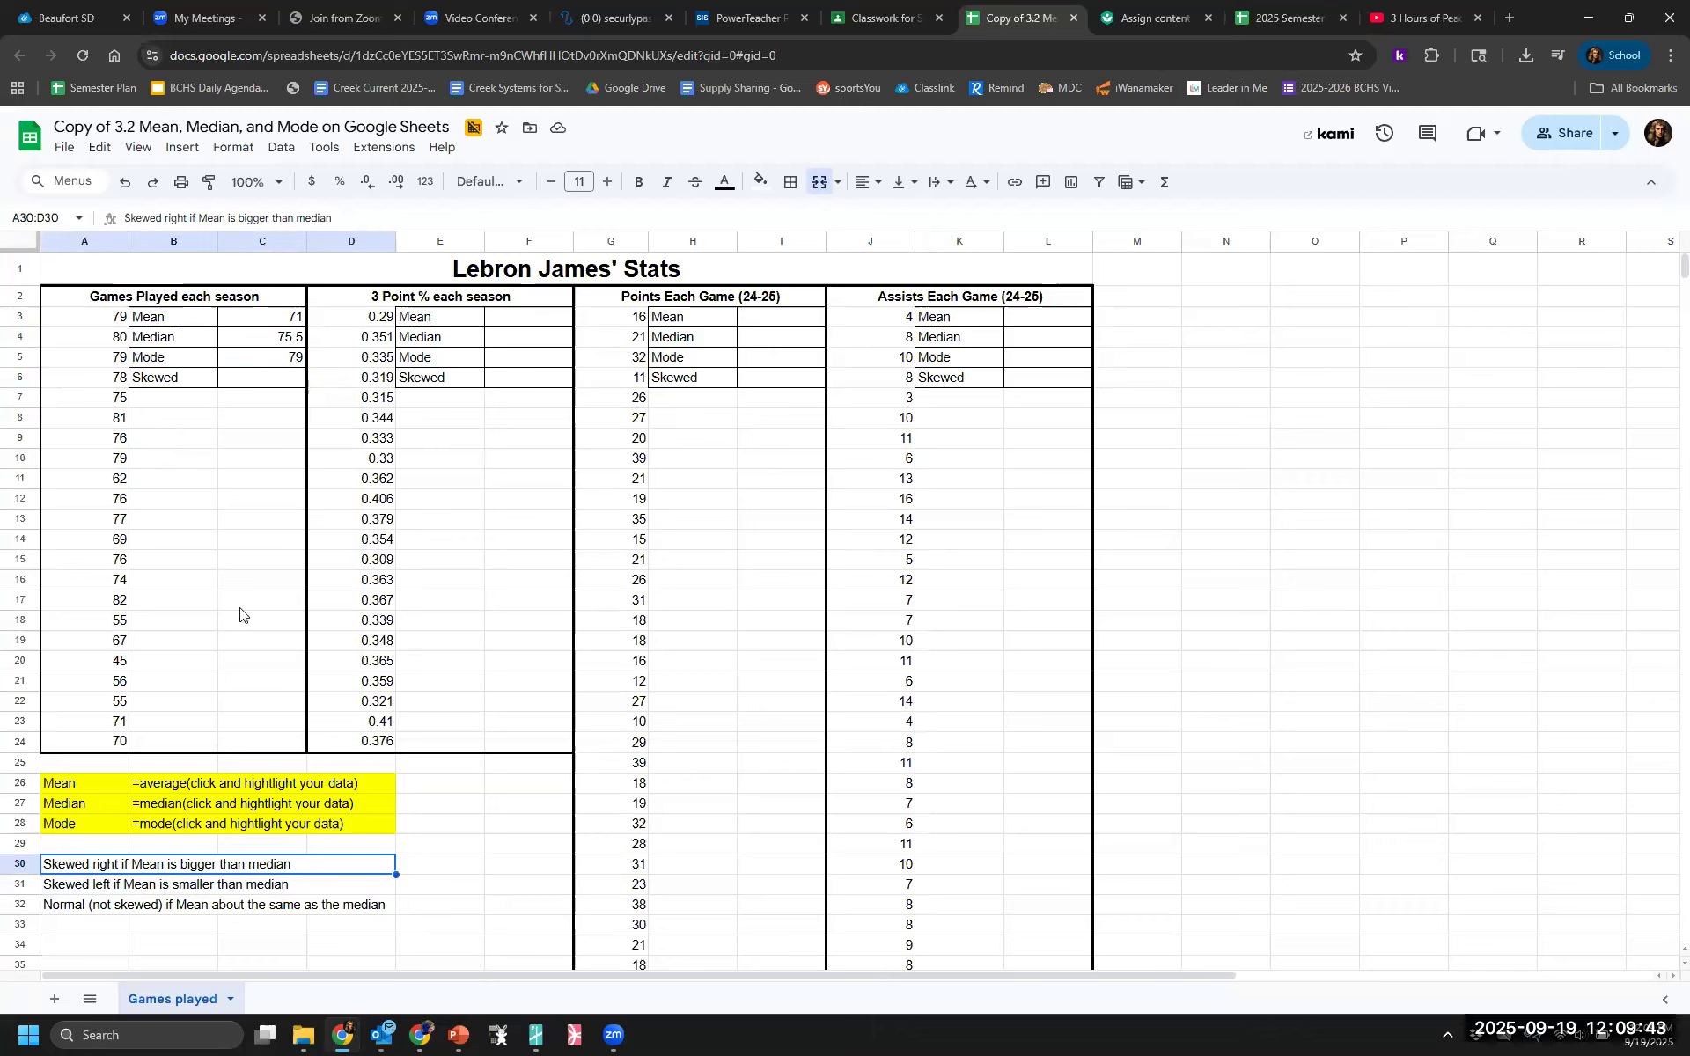
left_click(282, 323)
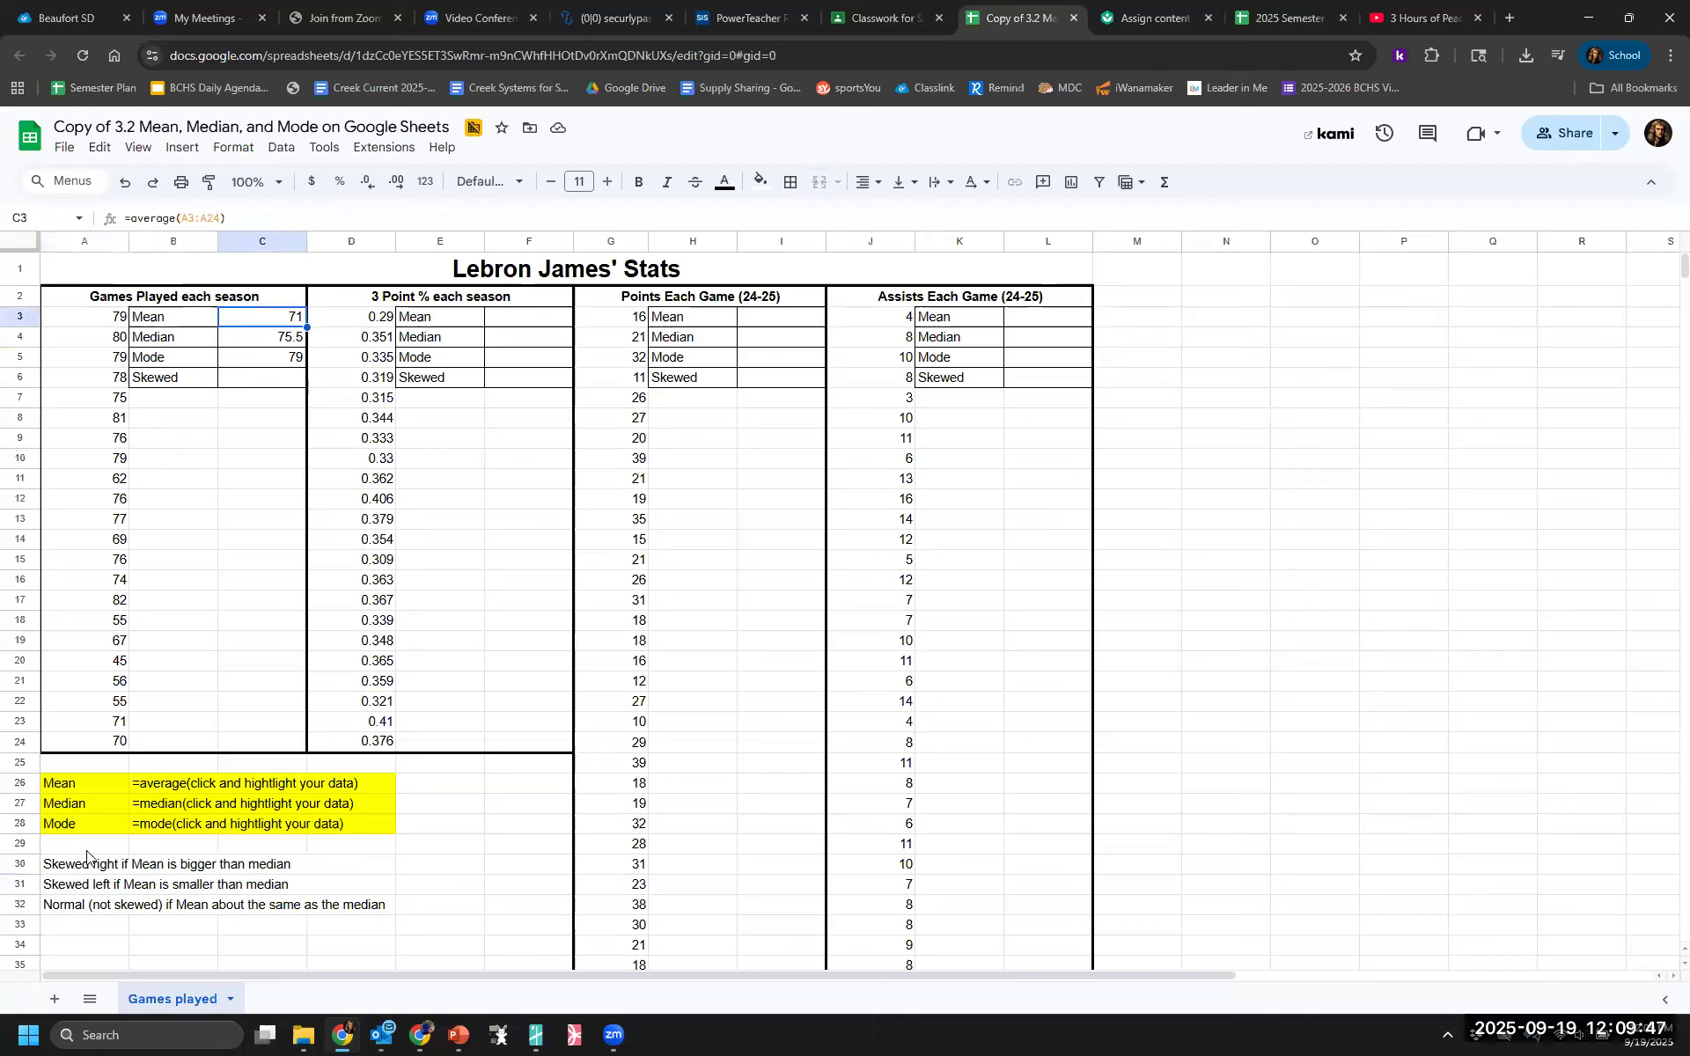
left_click(71, 889)
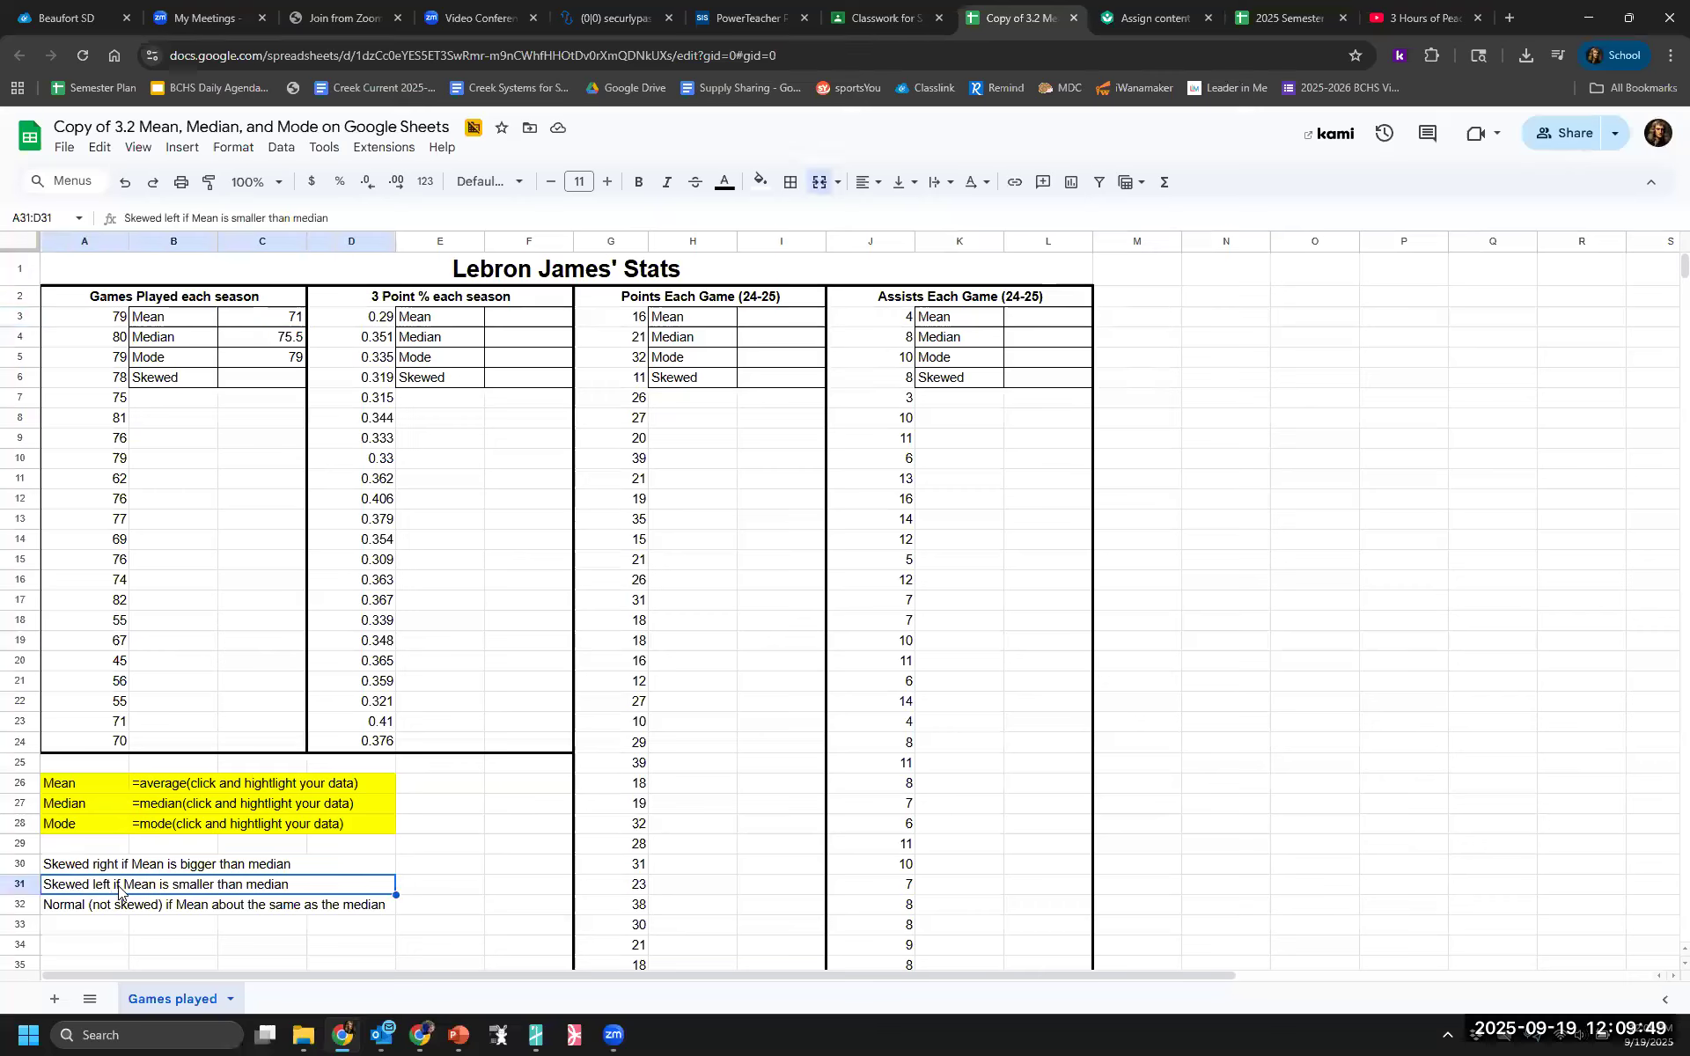
left_click(287, 321)
left_click(282, 338)
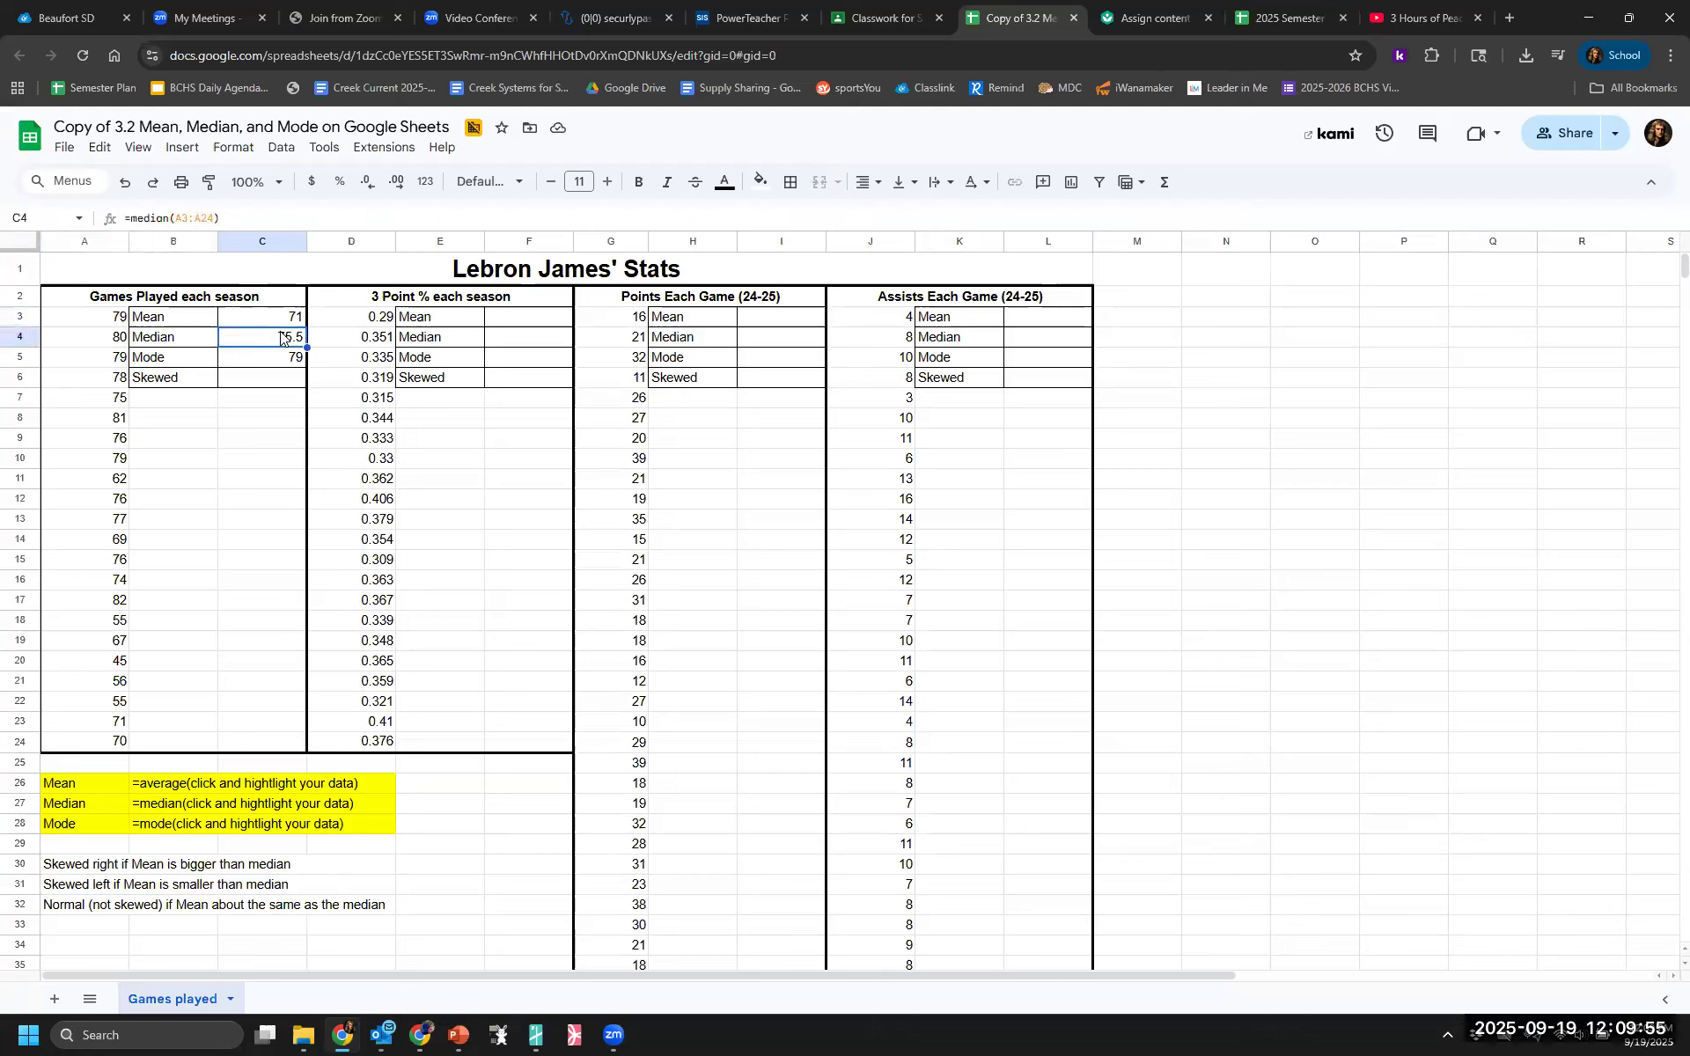
left_click(270, 385)
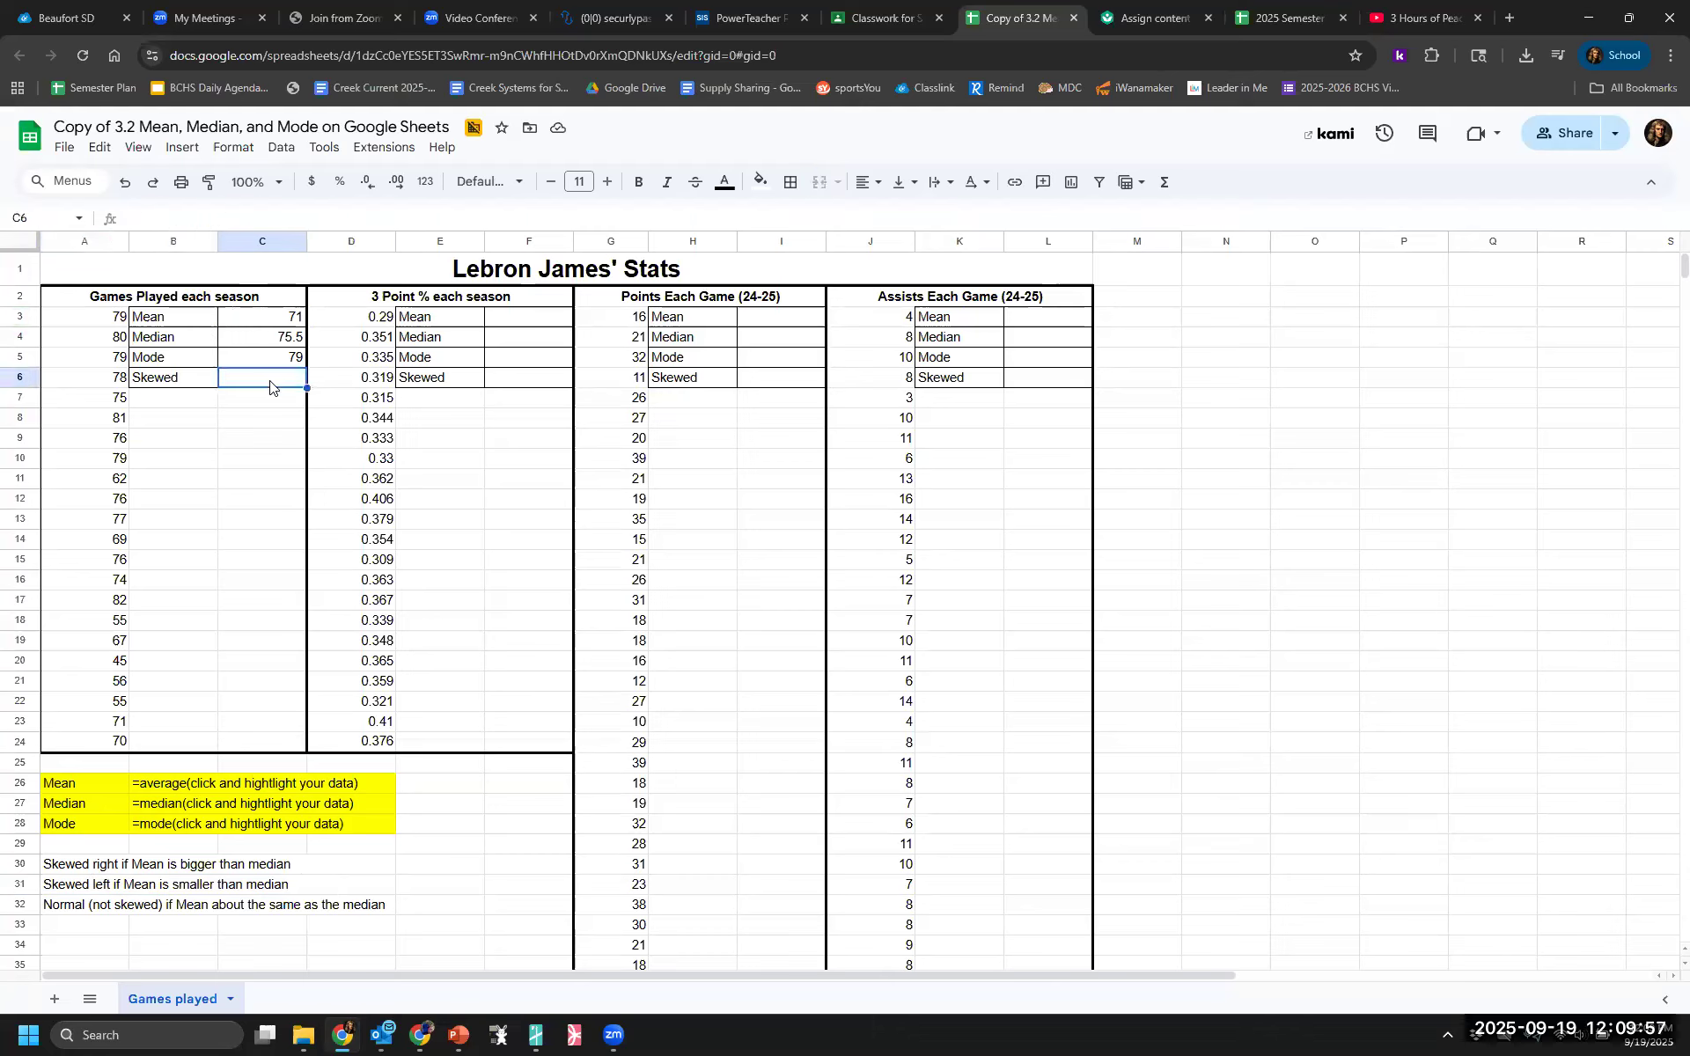
double_click(271, 382)
key("Return")
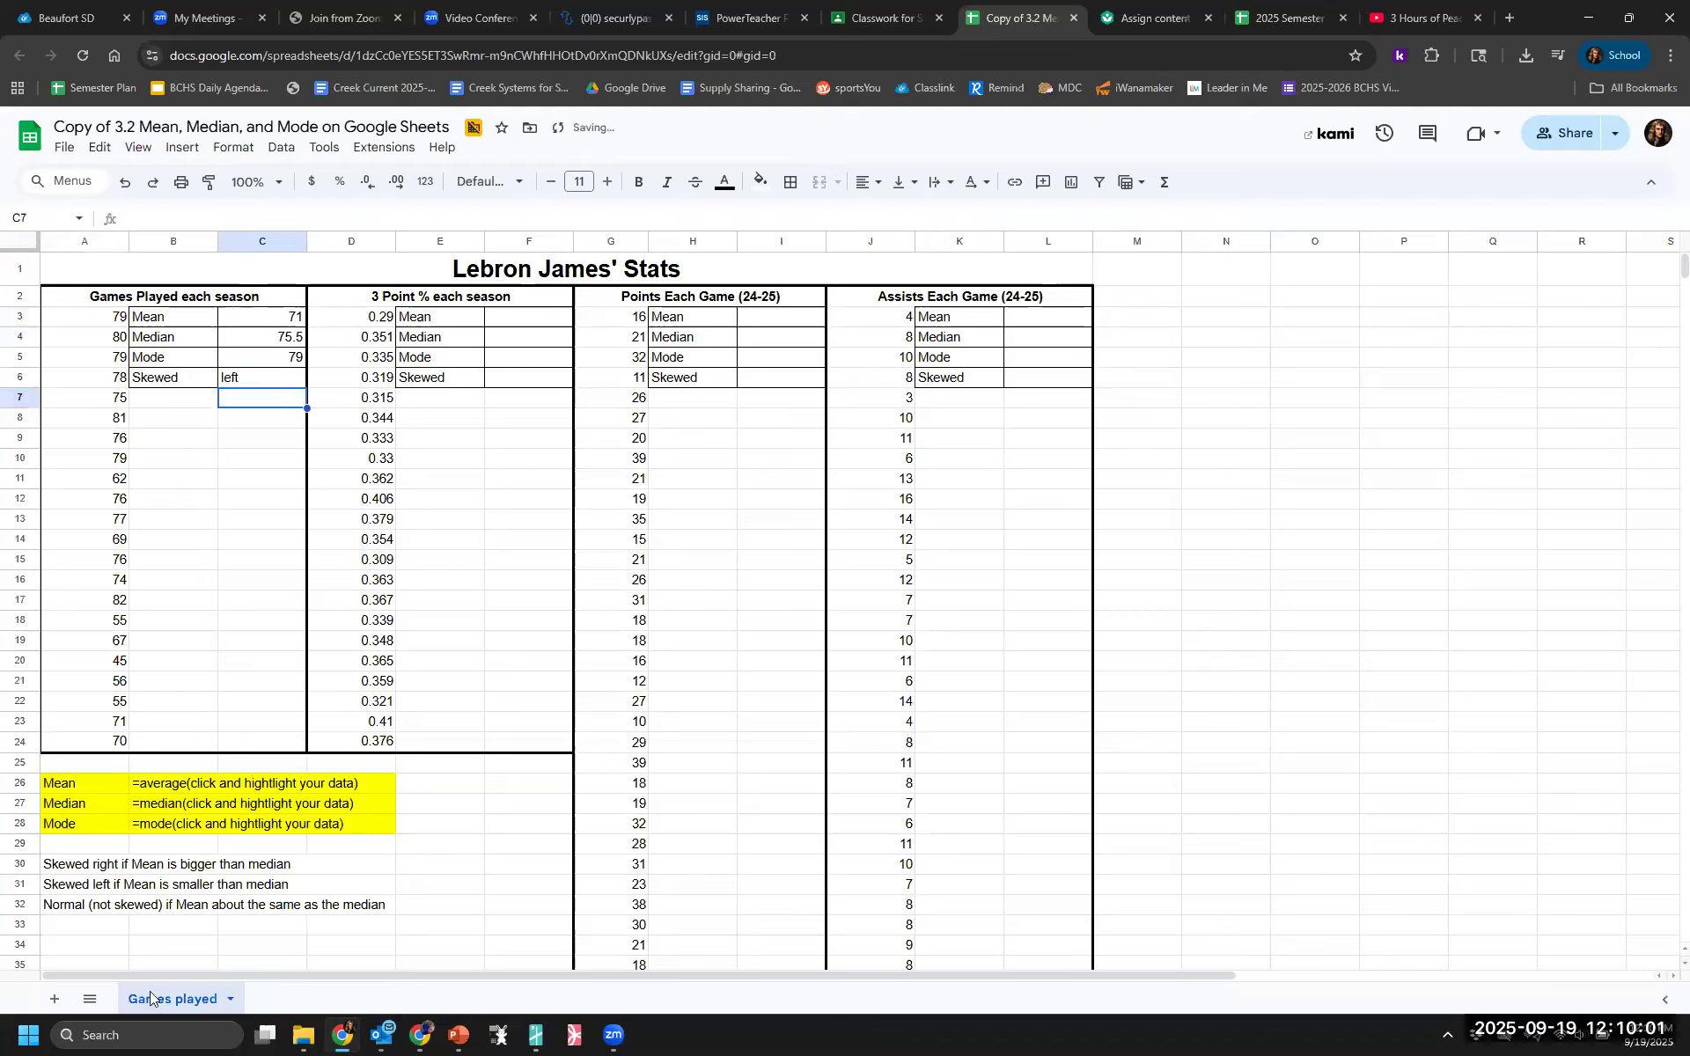
Check the Games Played skew entry in C6 against the Normal rule in row 32 and the mean and median in C3:C4
left_click(88, 907)
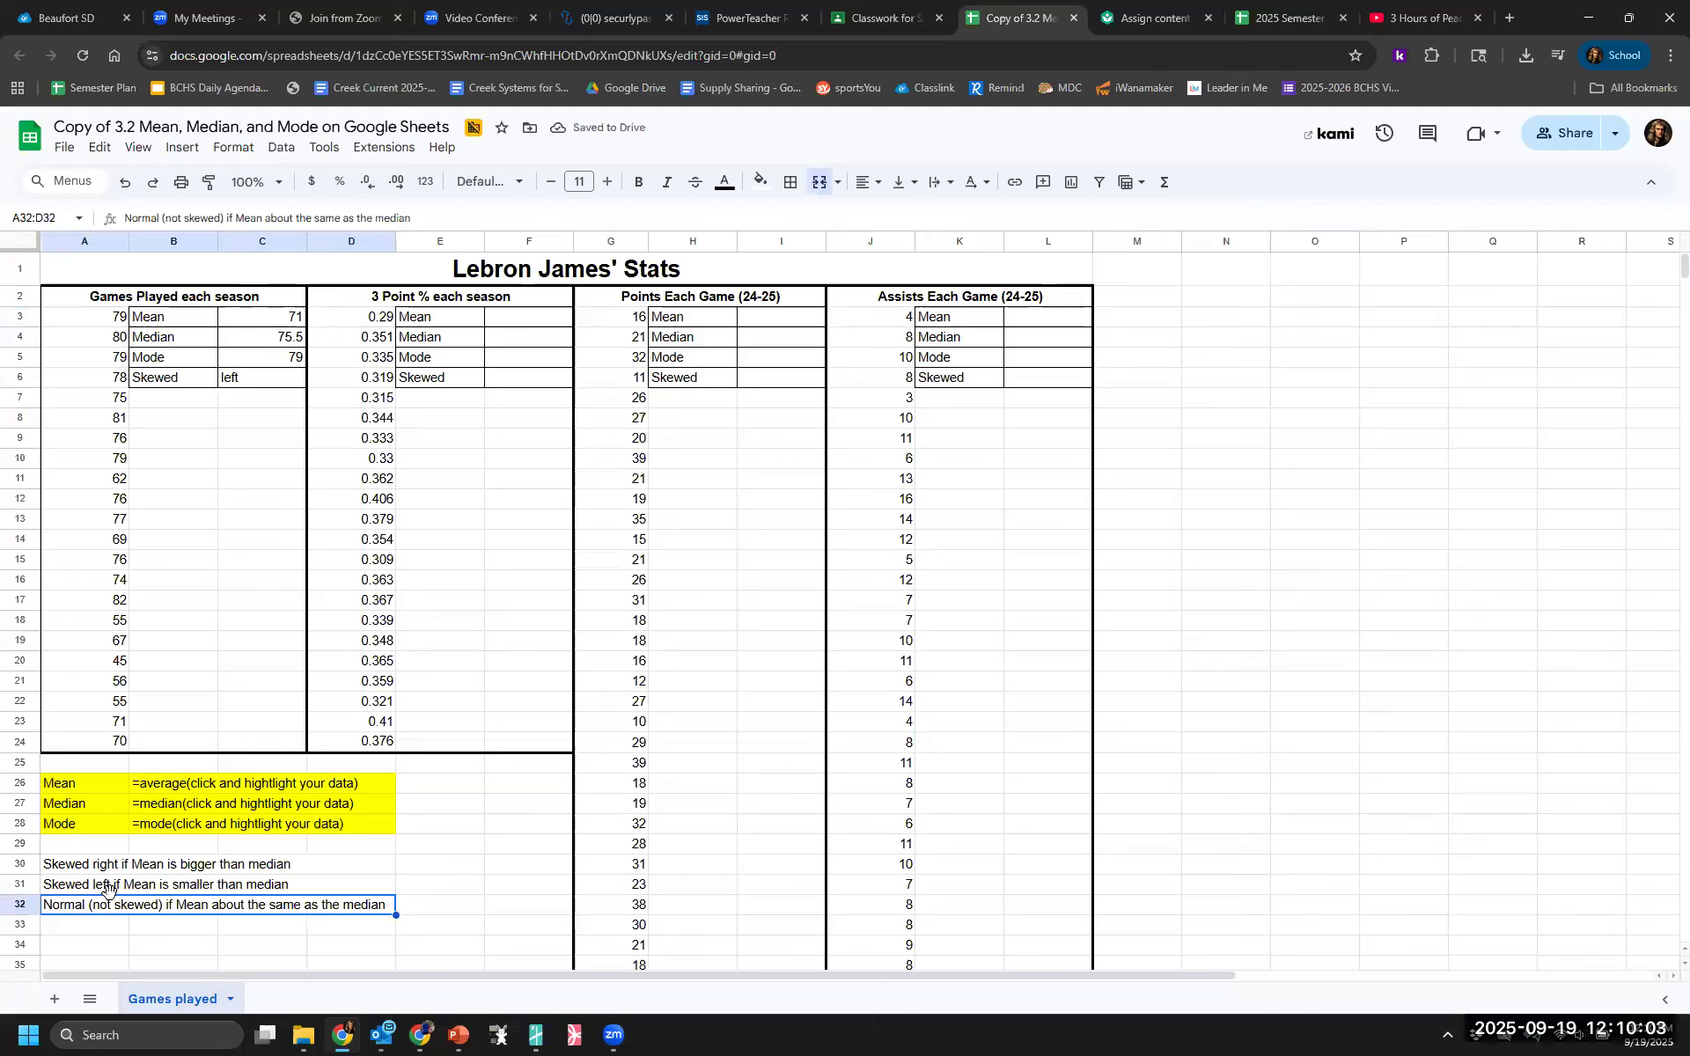
left_click_drag(293, 321, 295, 339)
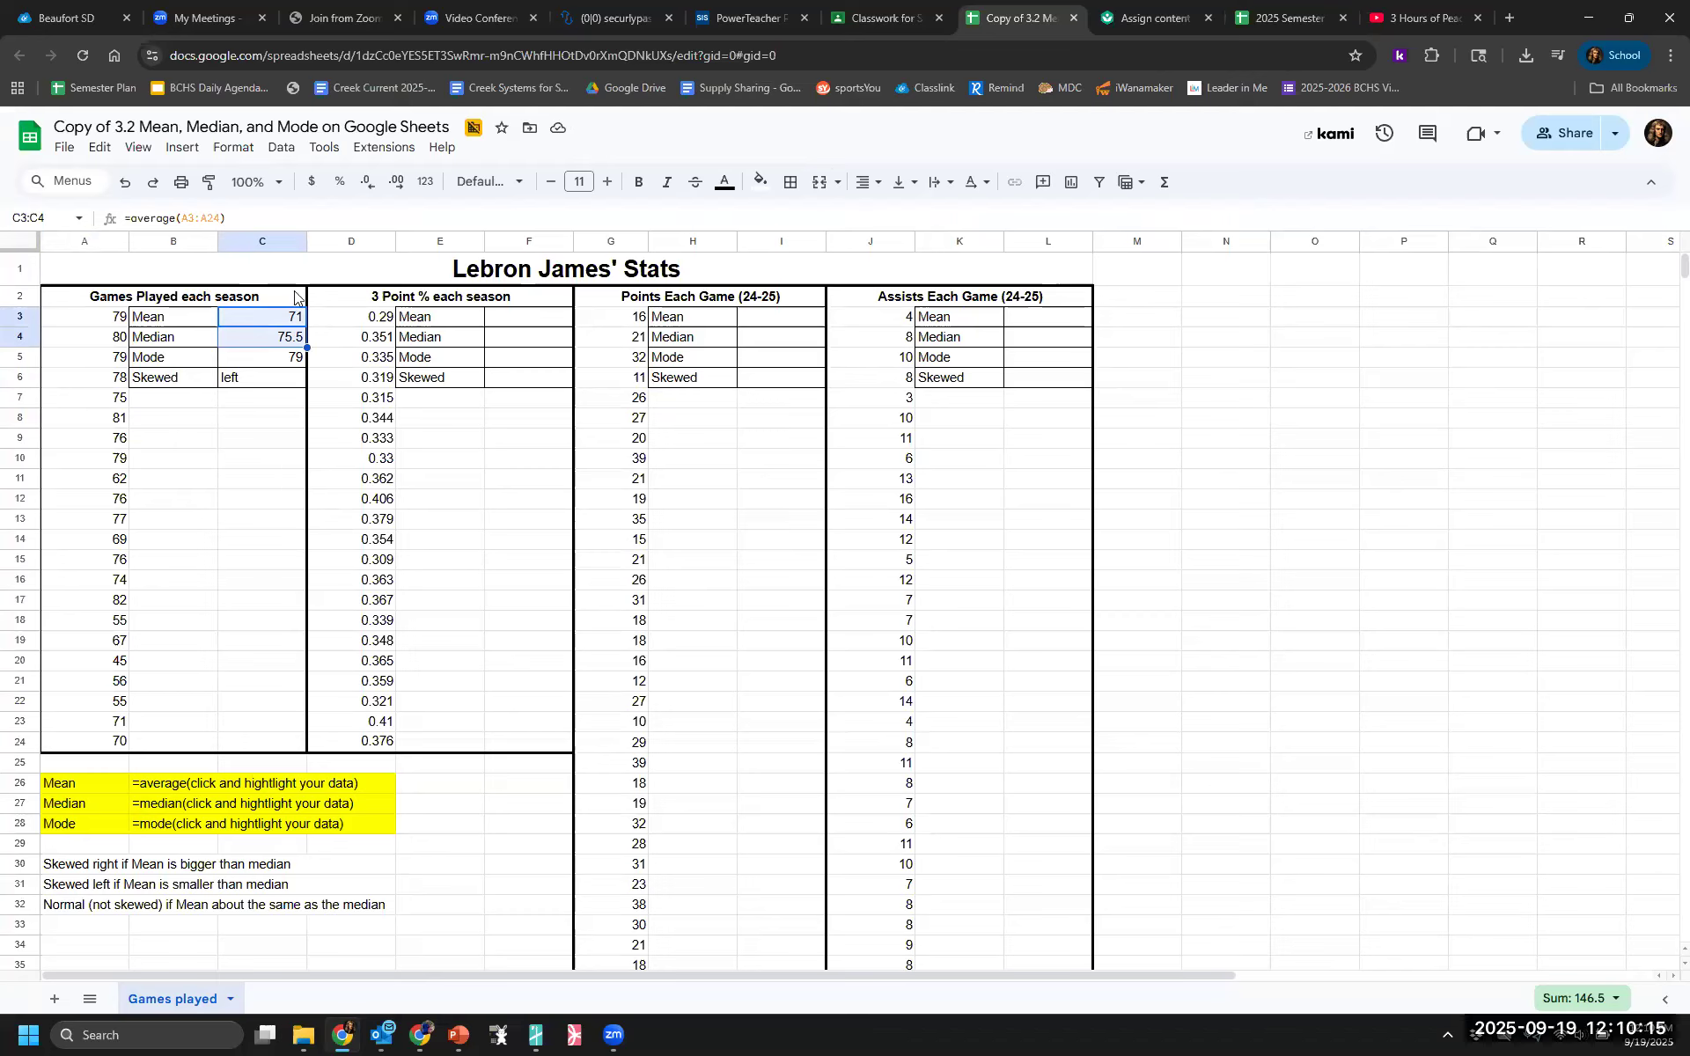
left_click(251, 385)
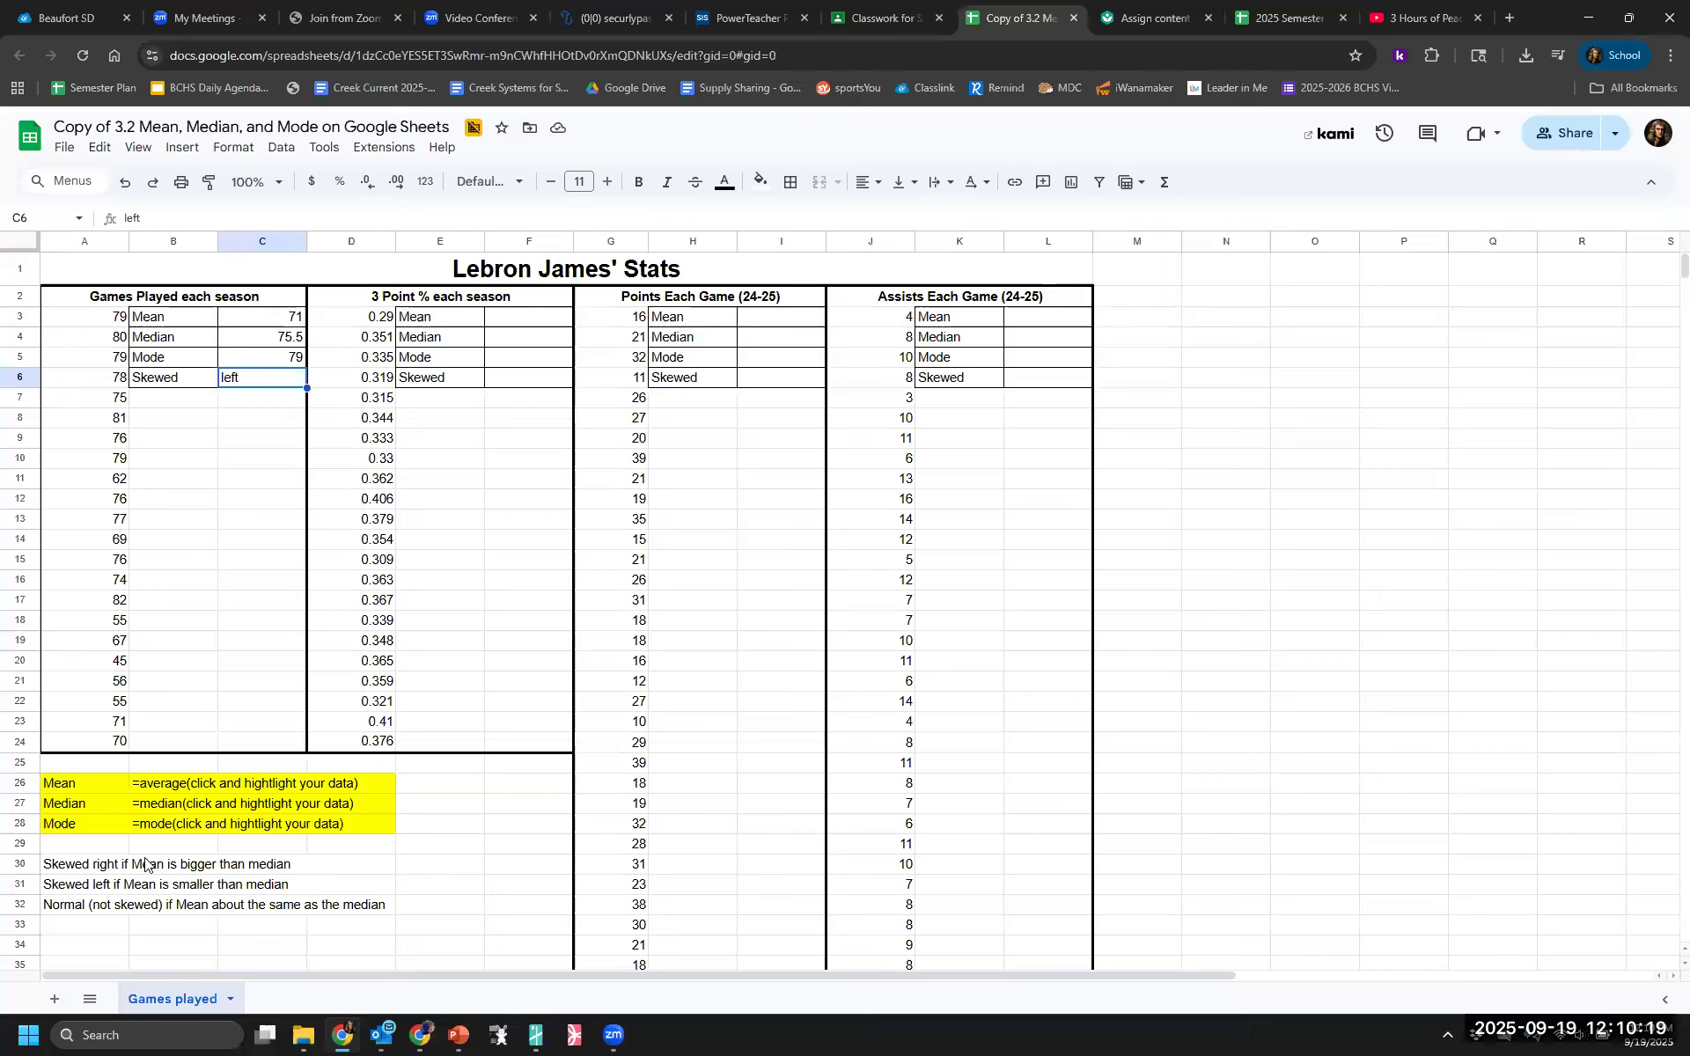
left_click(236, 471)
left_click_drag(164, 385, 239, 383)
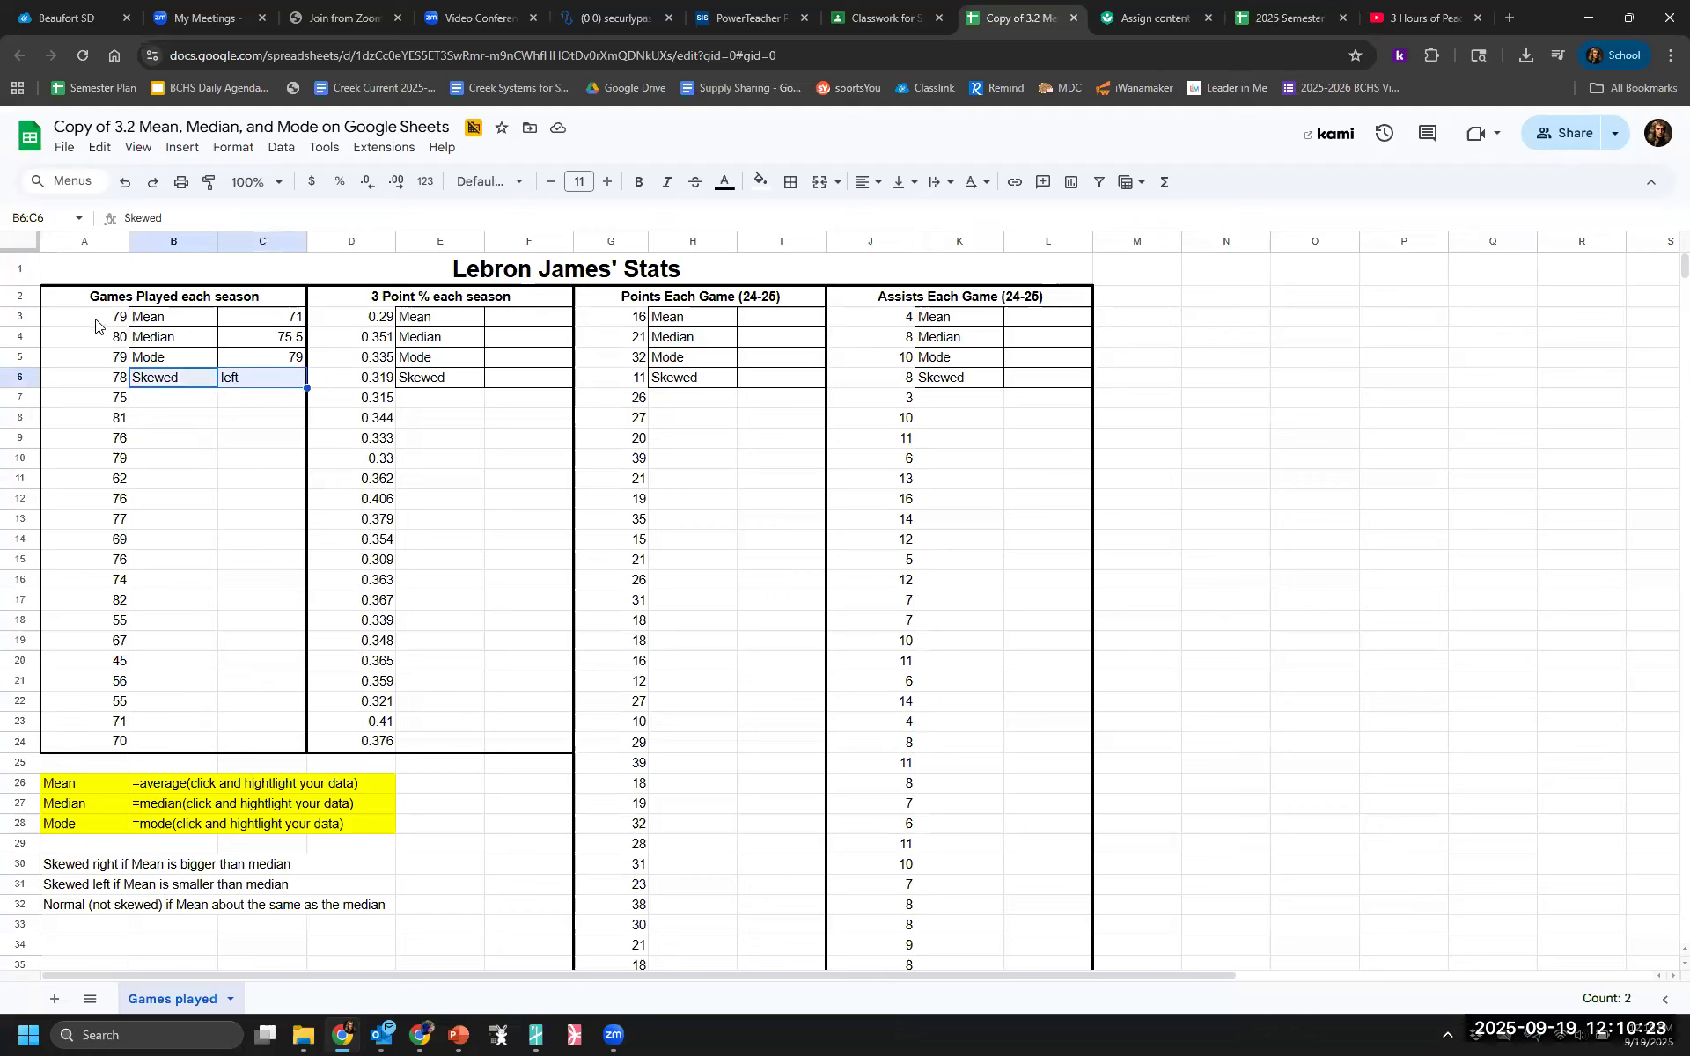
Insert a chart of the Games Played data in A3:A24, view it as a Histogram chart, and delete it
left_click_drag(96, 324, 112, 757)
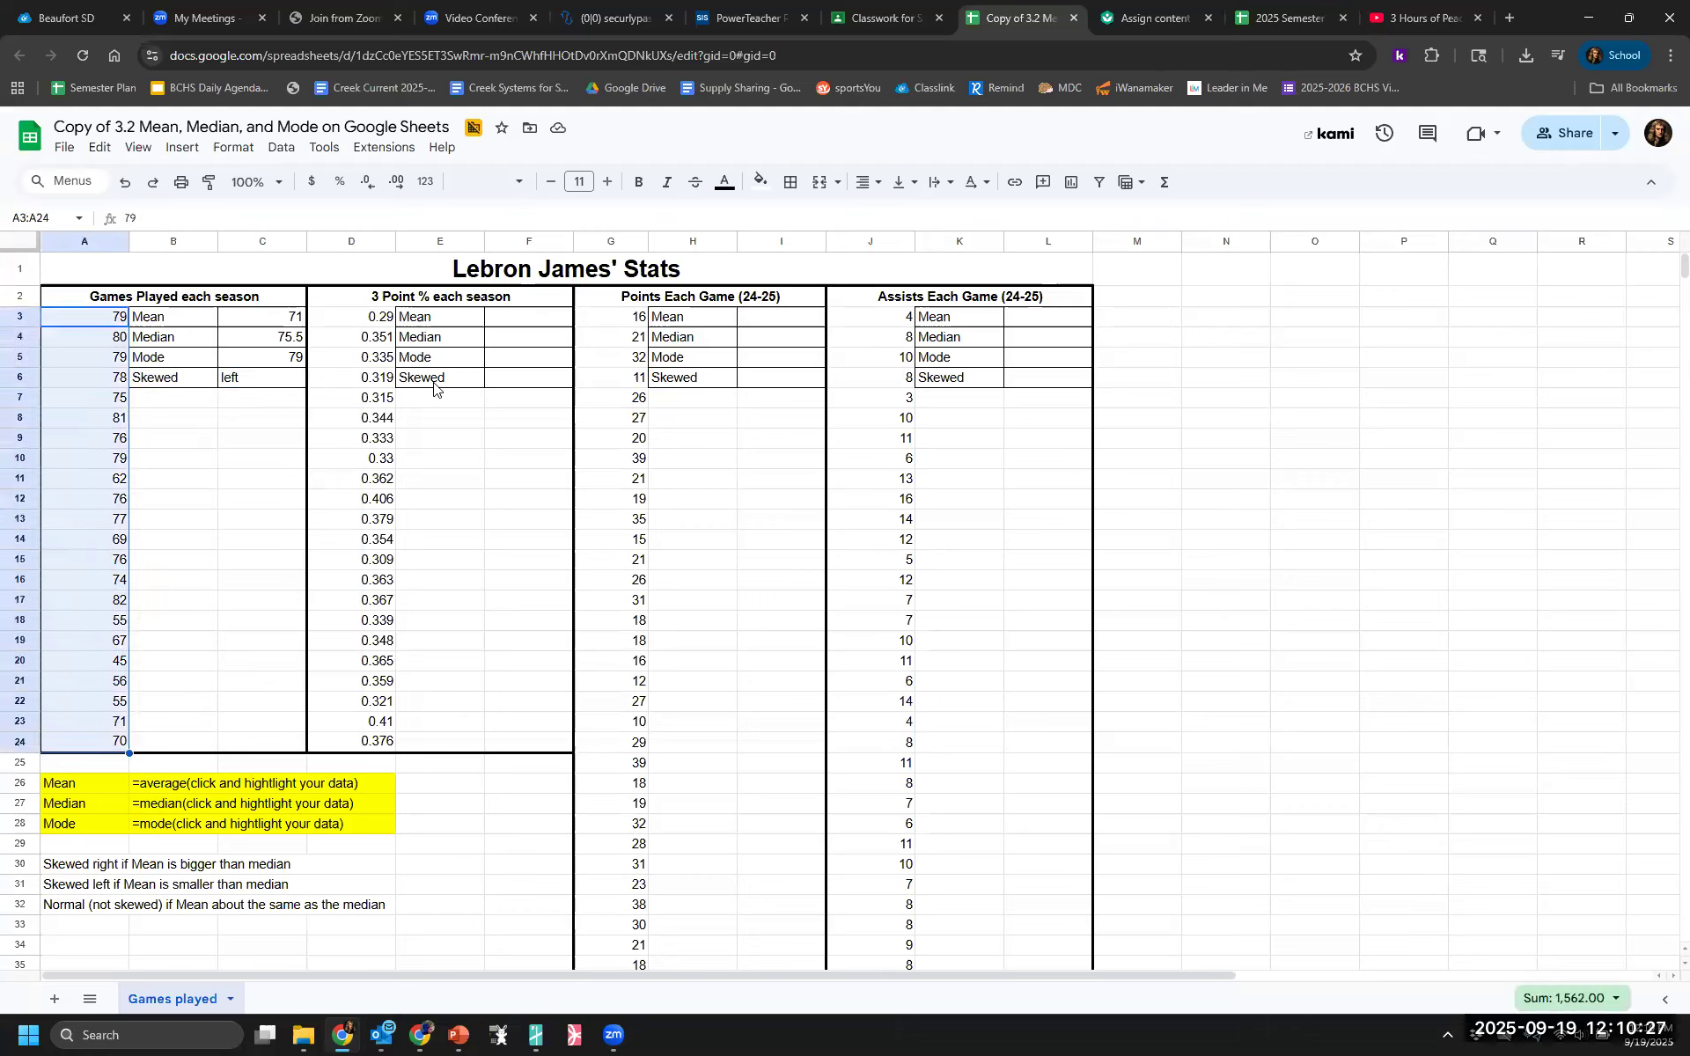
left_click(182, 147)
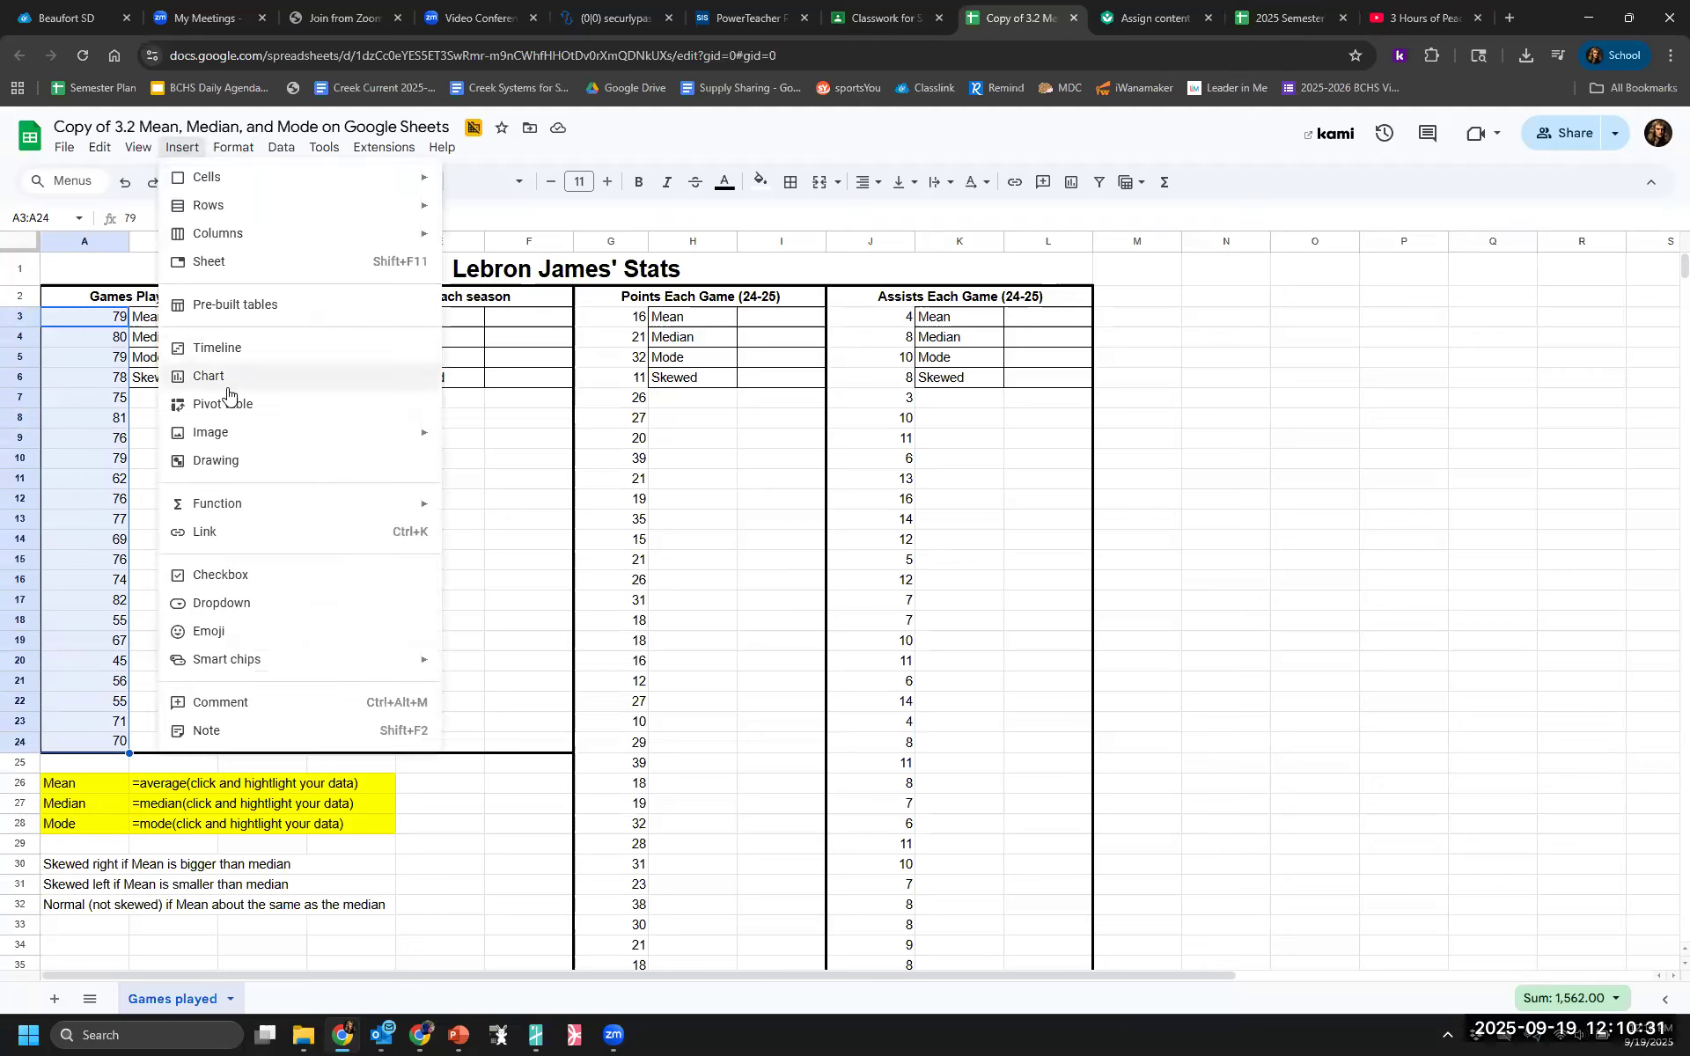
key("Return")
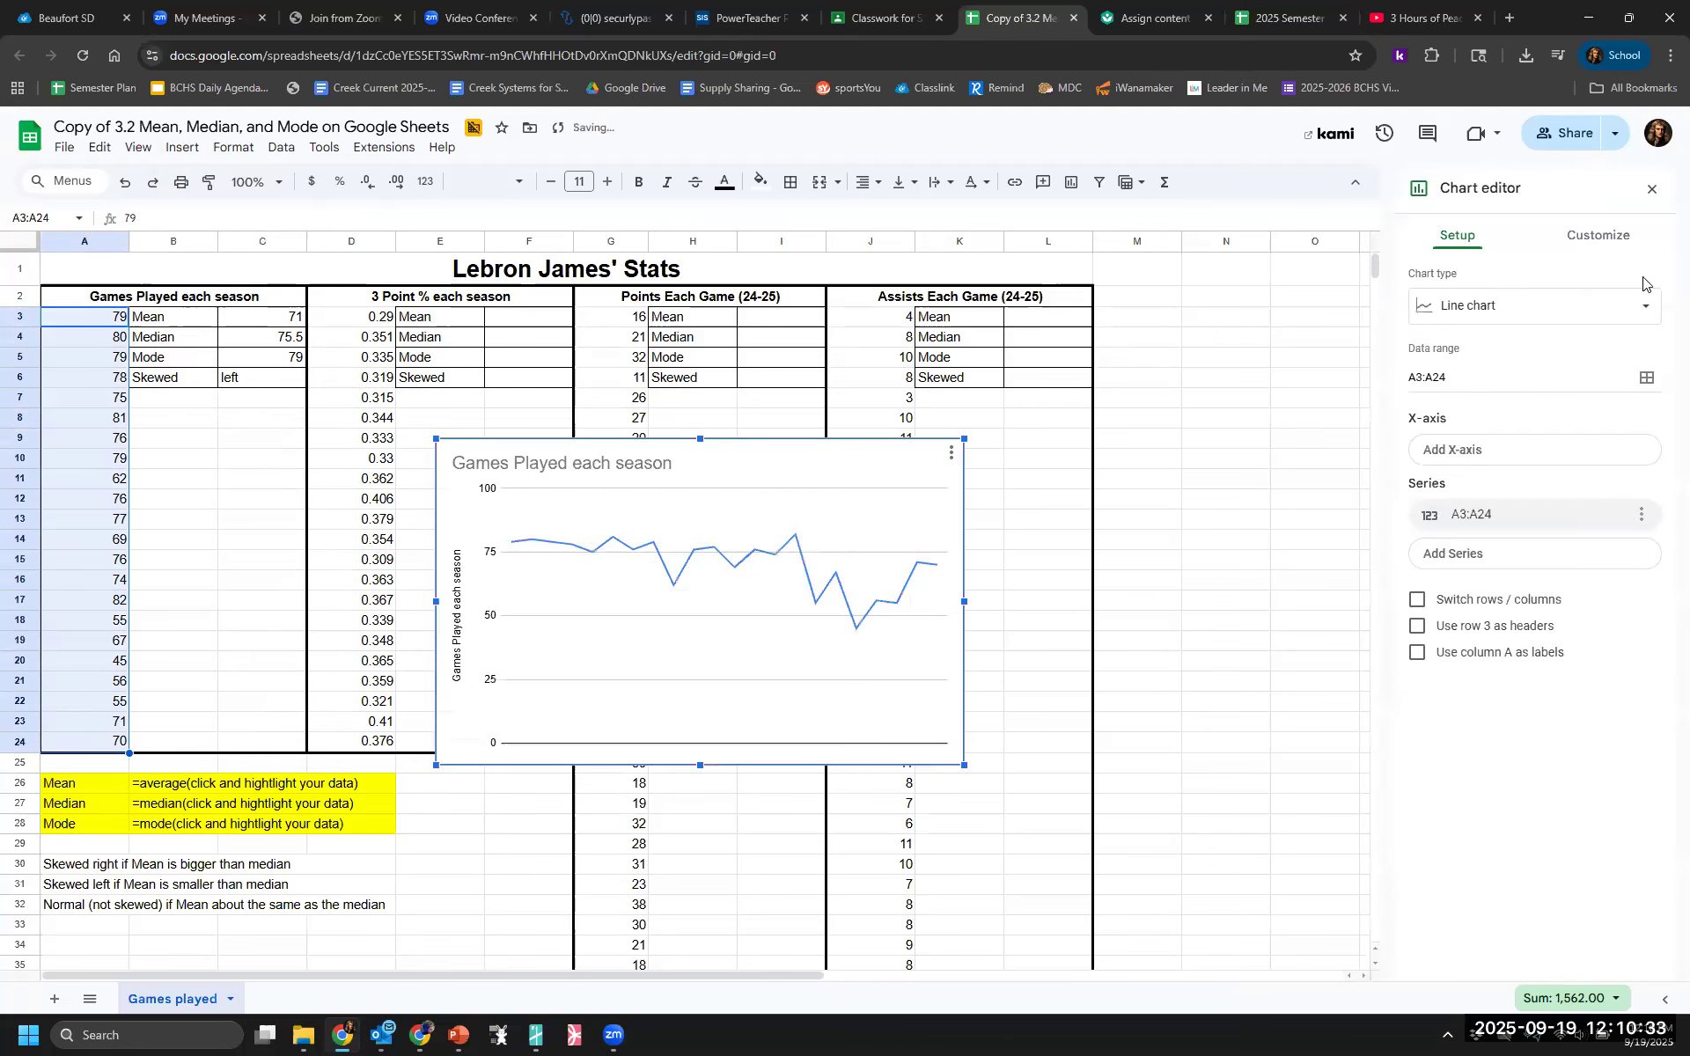
left_click(1577, 303)
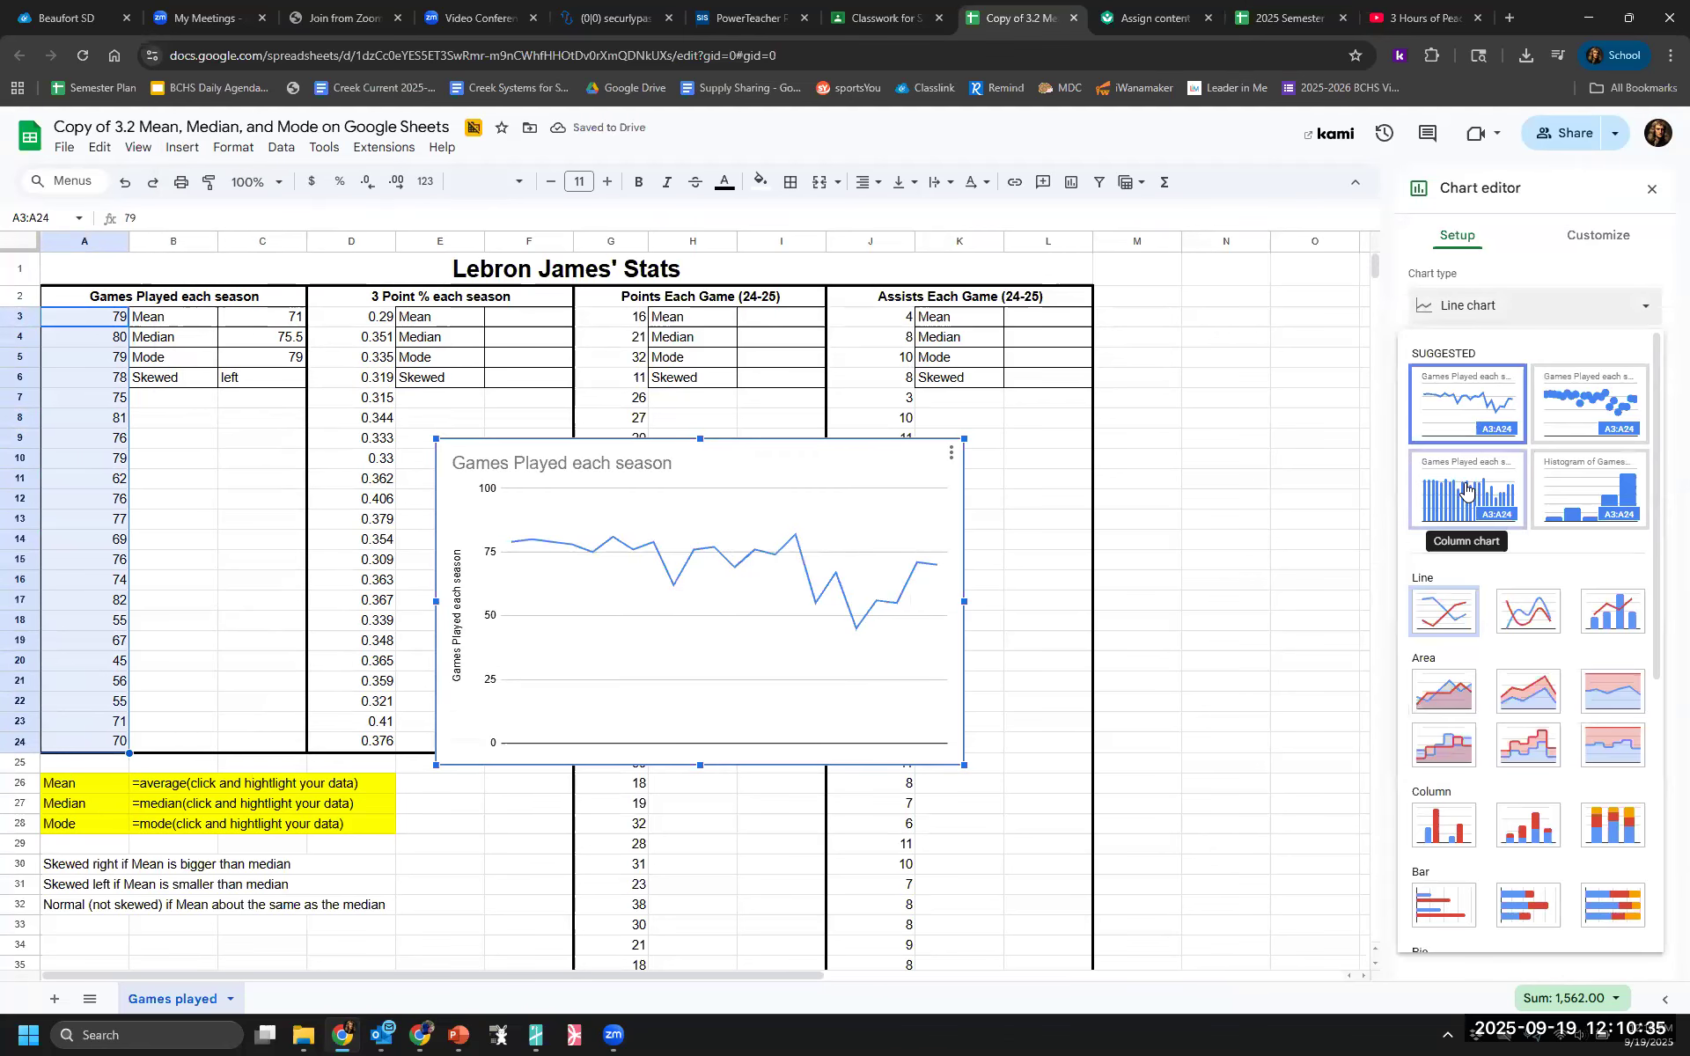
left_click(1578, 496)
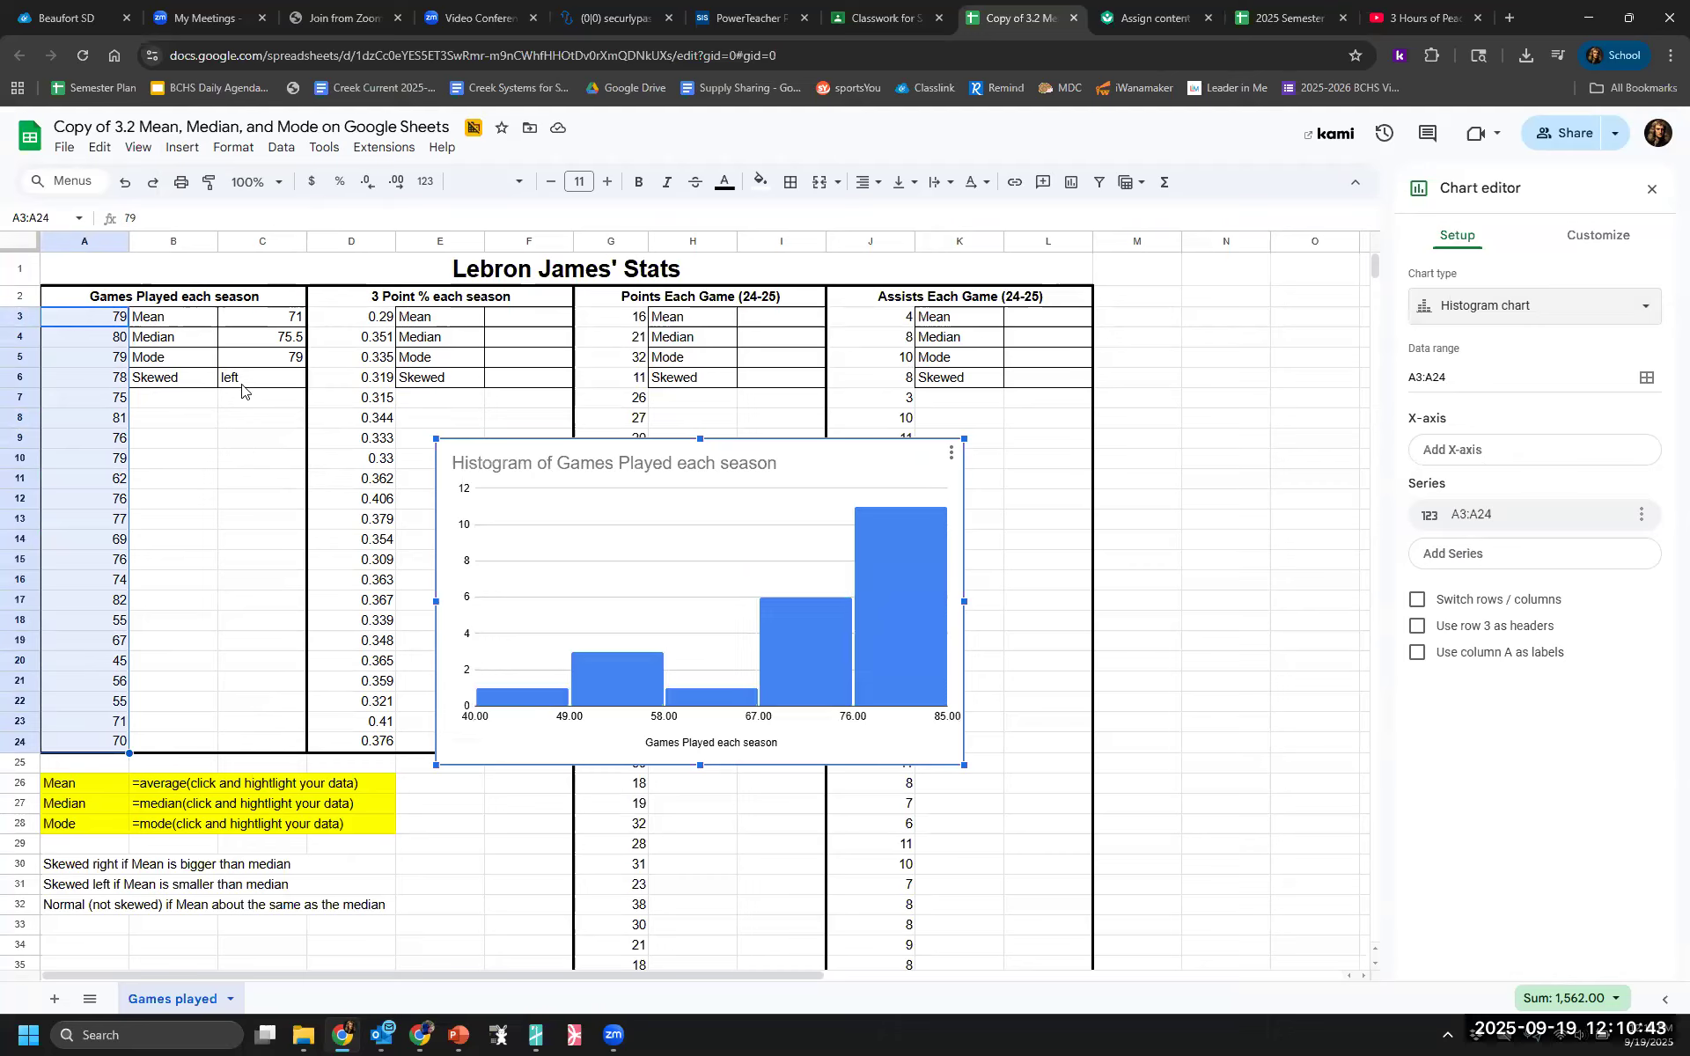
left_click(949, 454)
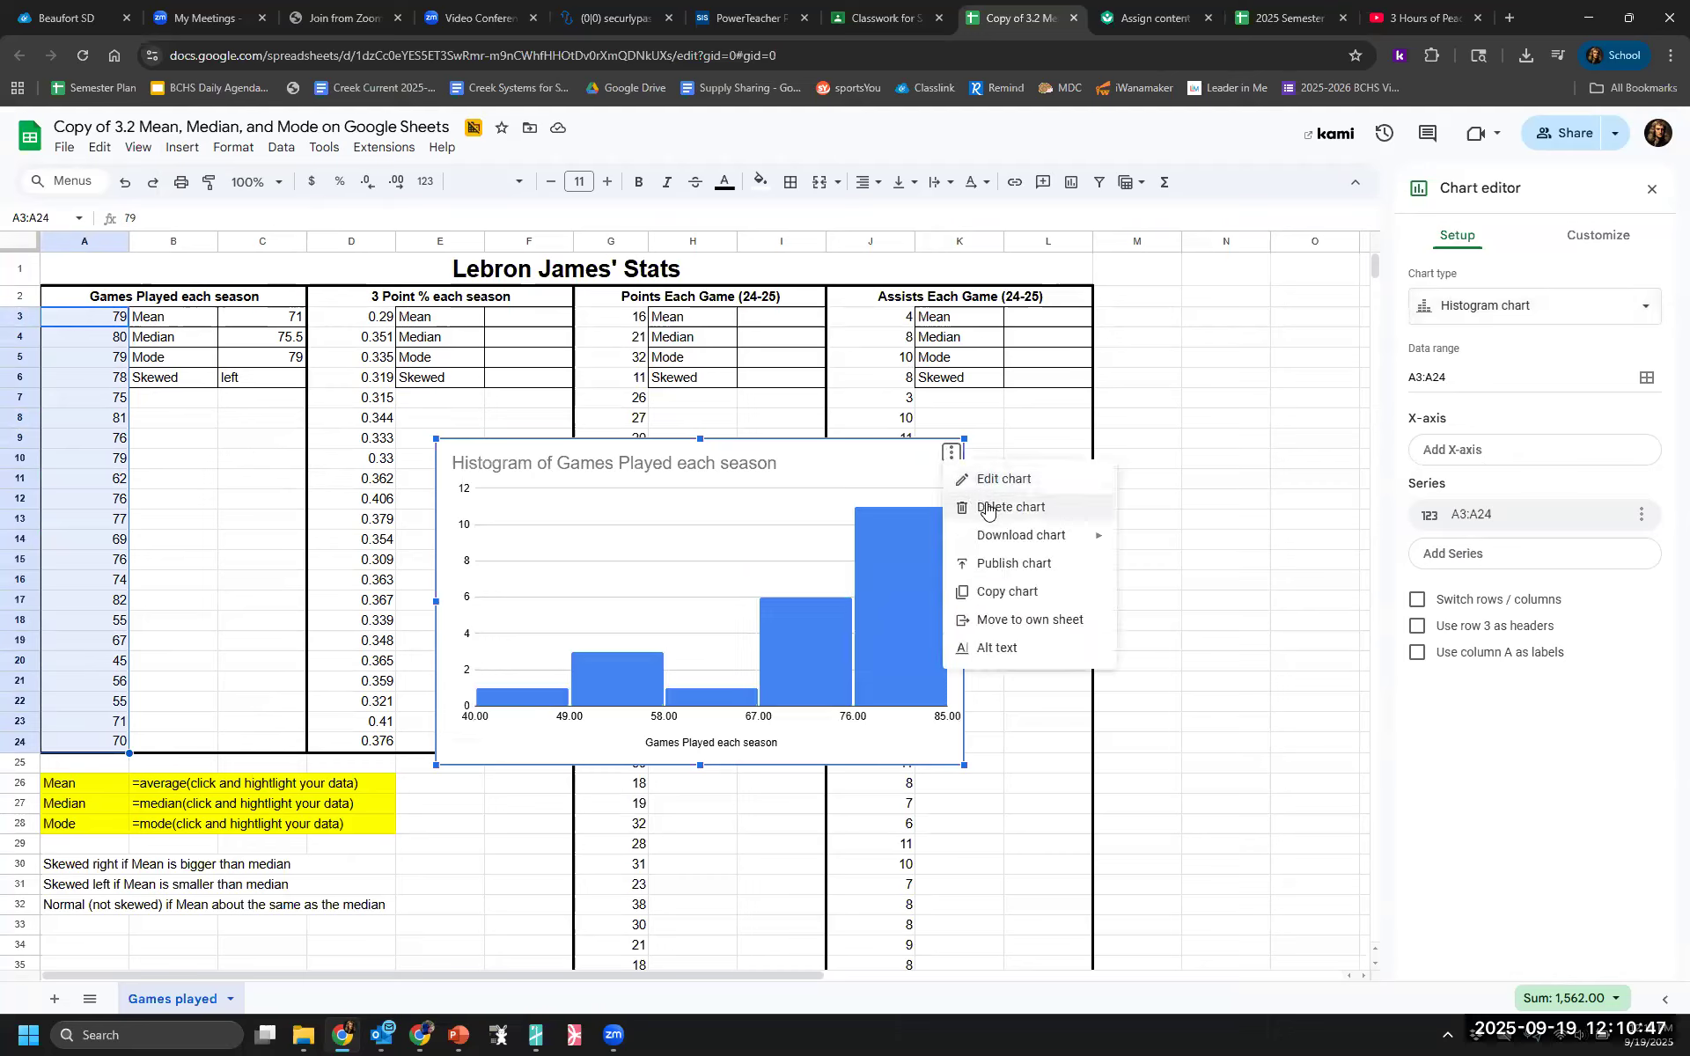
left_click(987, 508)
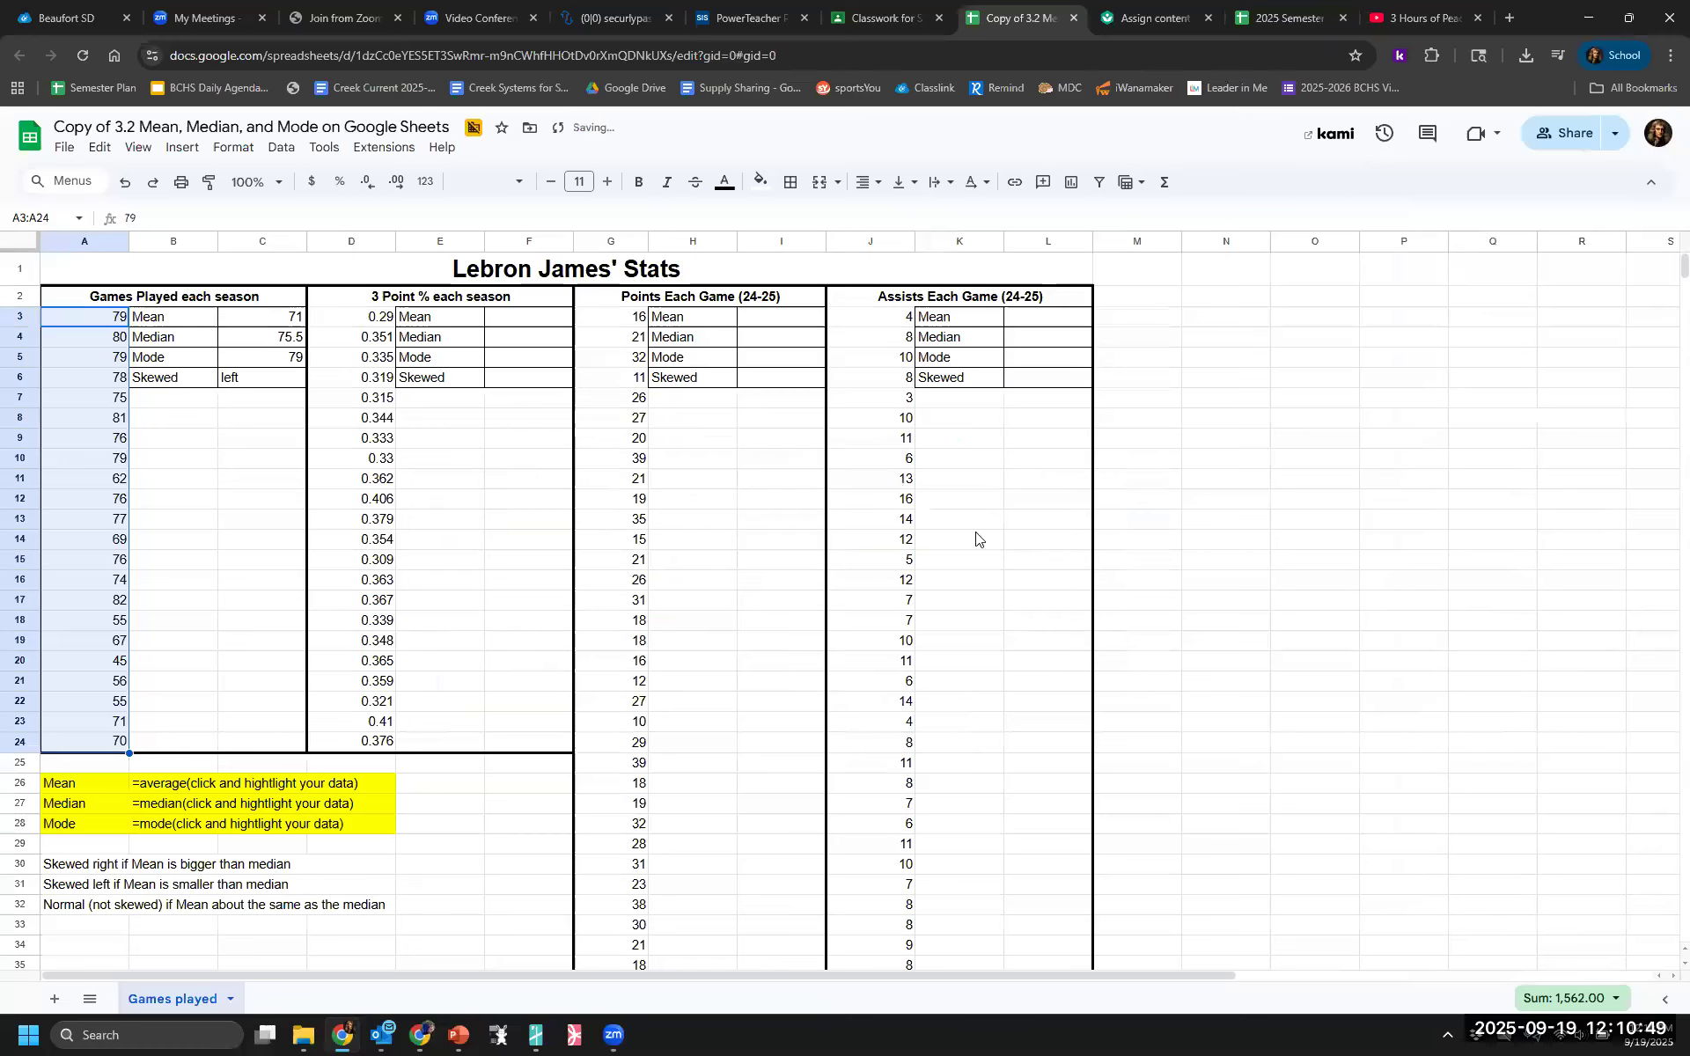
Review the Games Played skew in C6, the mean and median in B3:C4, and the skew rules in rows 30 to 32
left_click(238, 378)
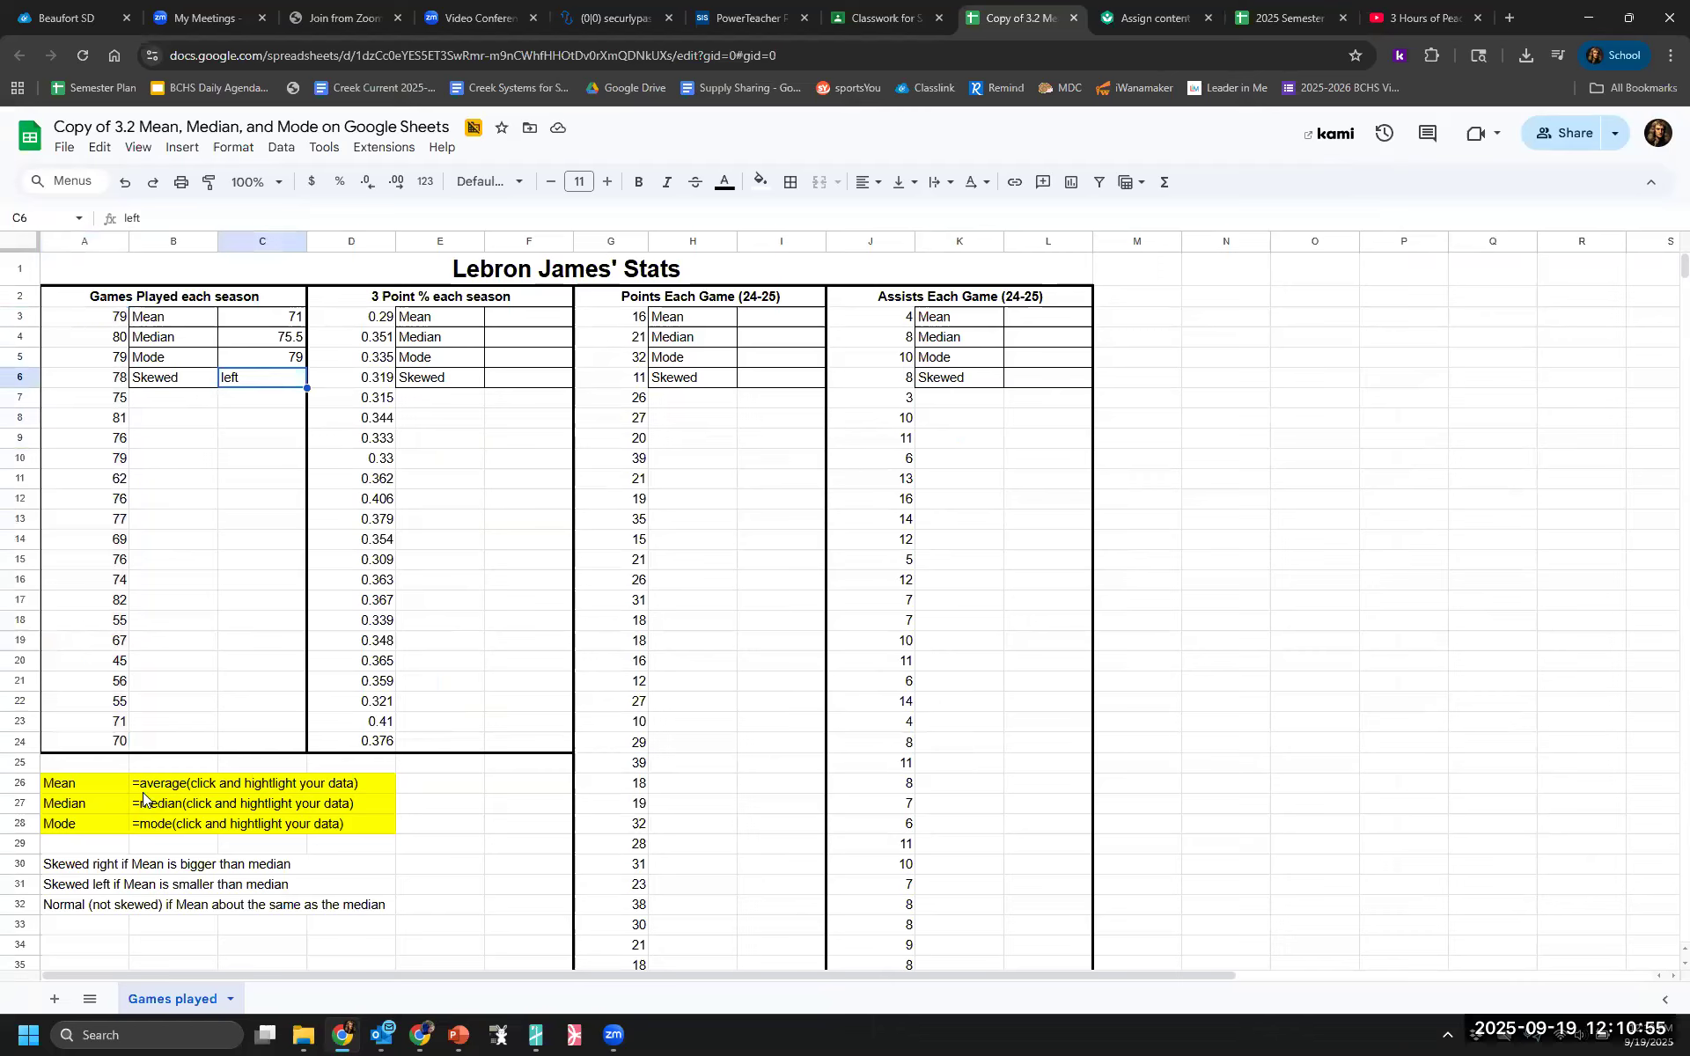
left_click_drag(209, 323, 263, 341)
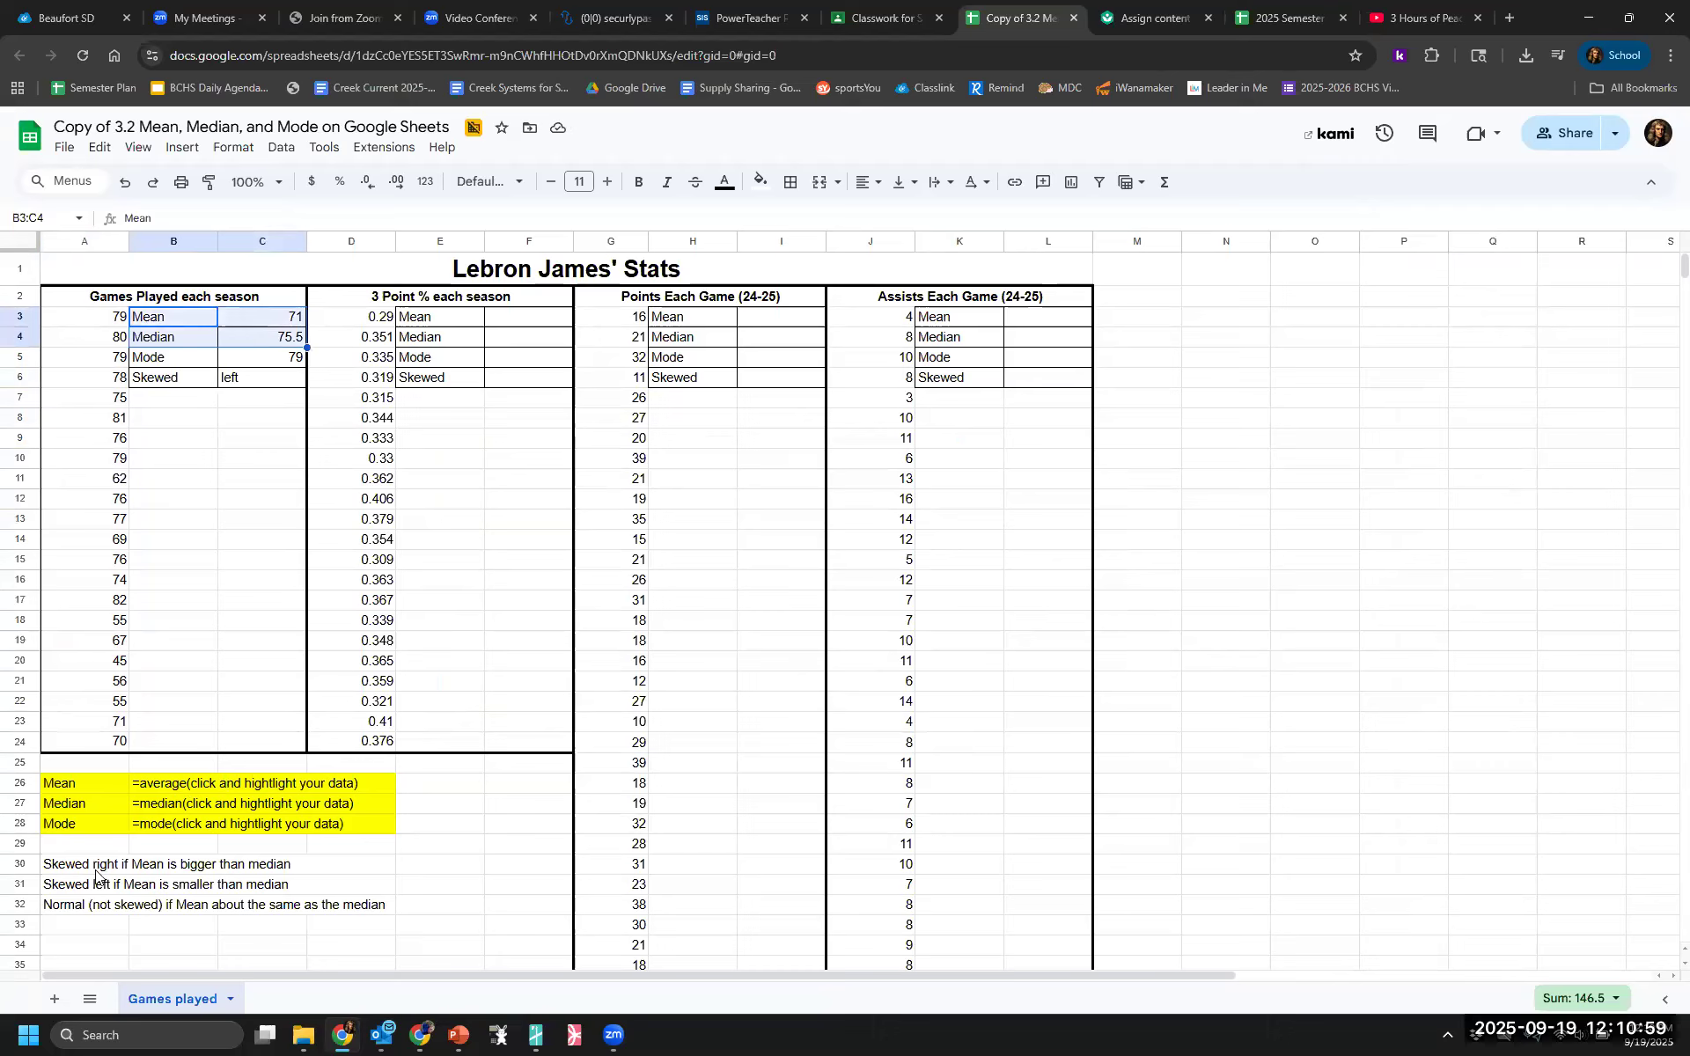
left_click_drag(97, 870, 101, 907)
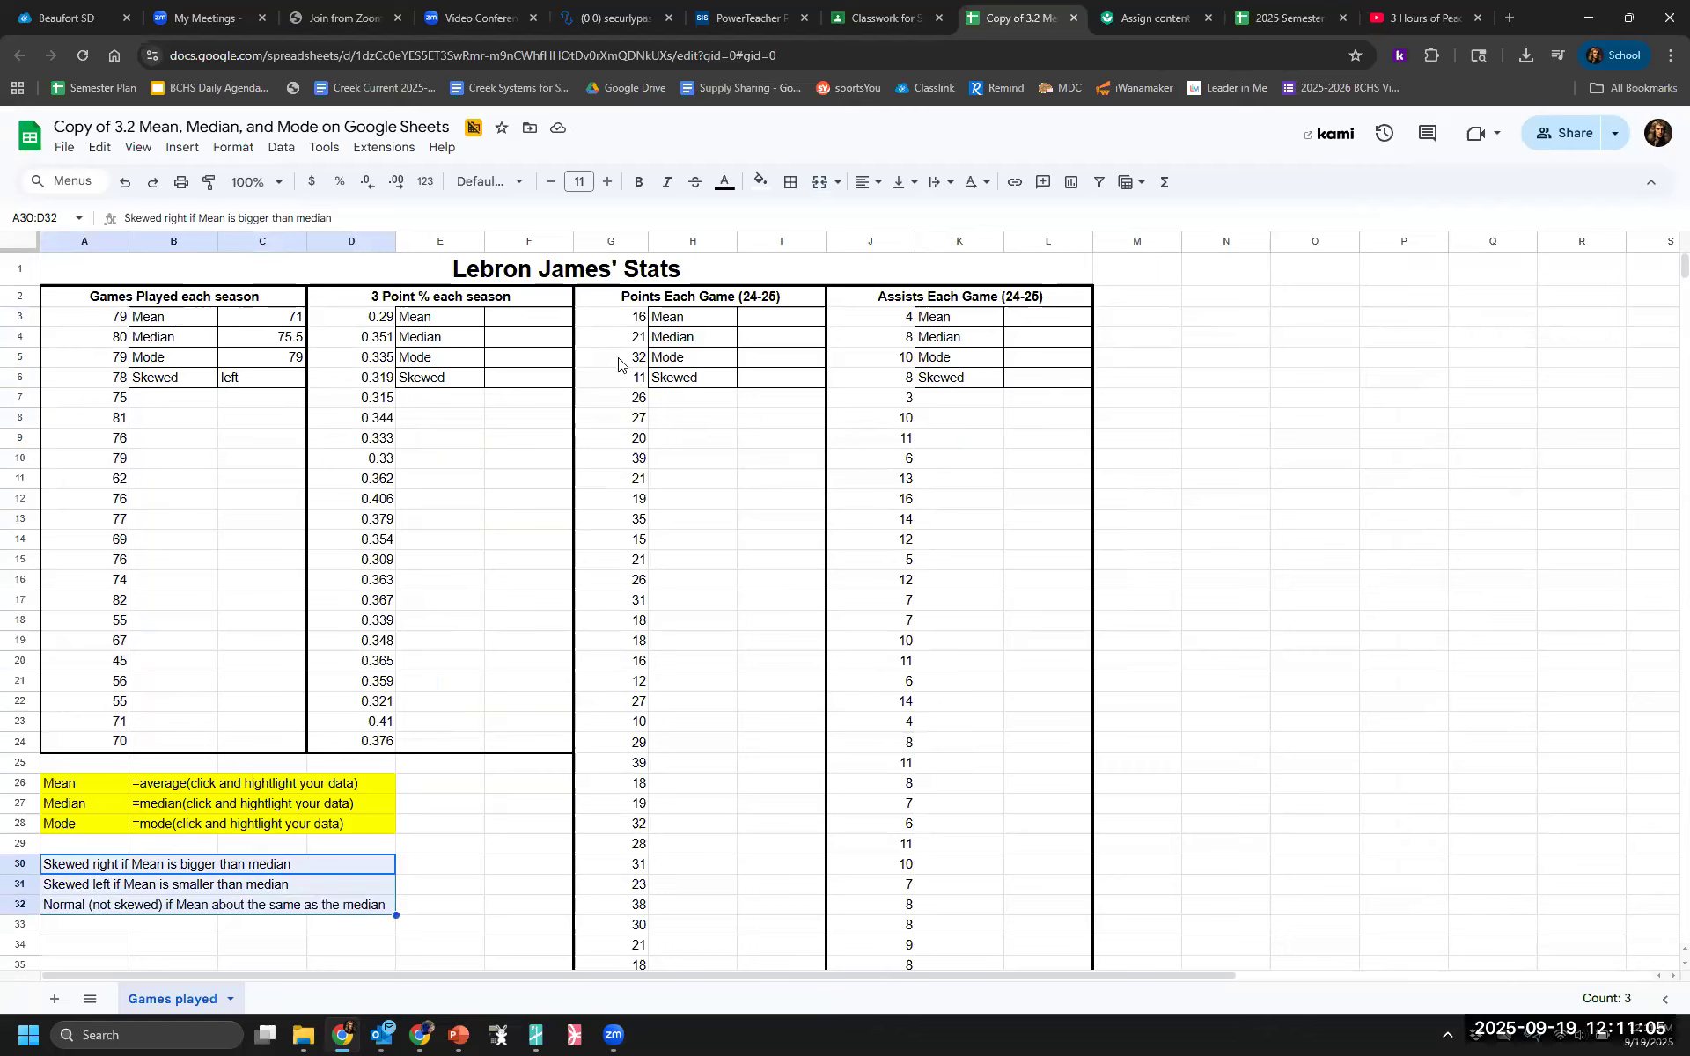
Inspect the formulas behind the Games Played mean, median and mode in C3:C5, leaving them unedited
left_click(545, 322)
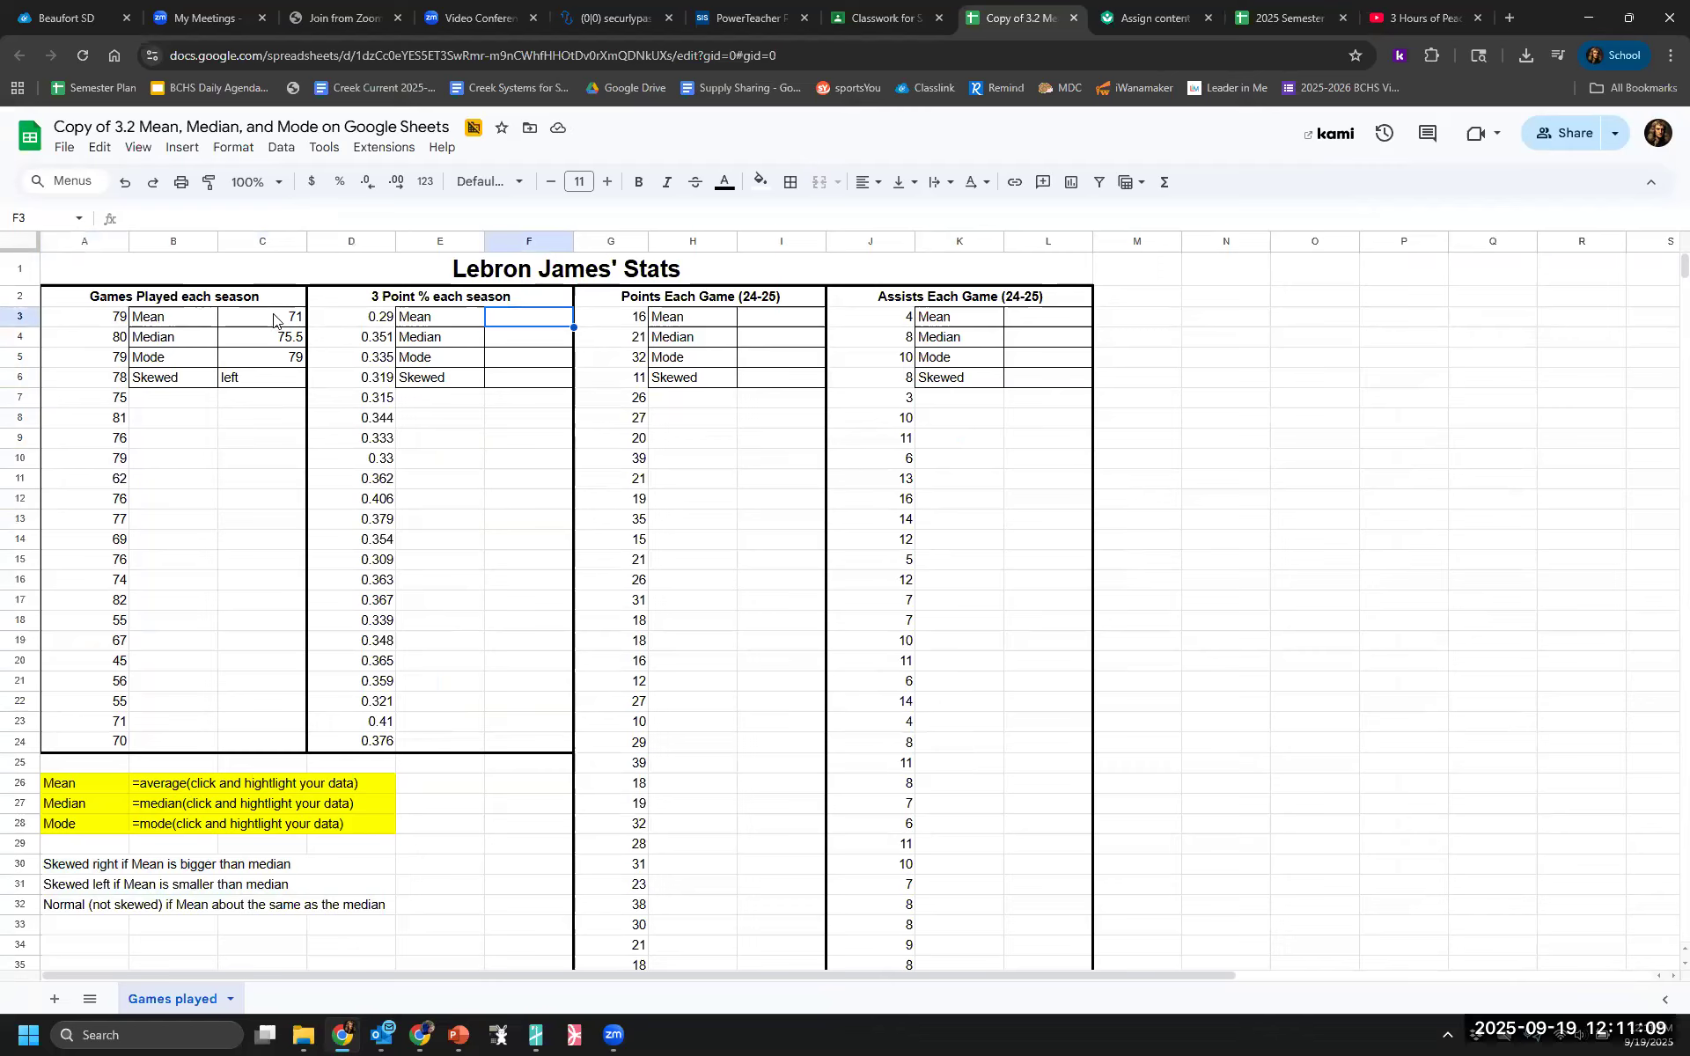
left_click(272, 322)
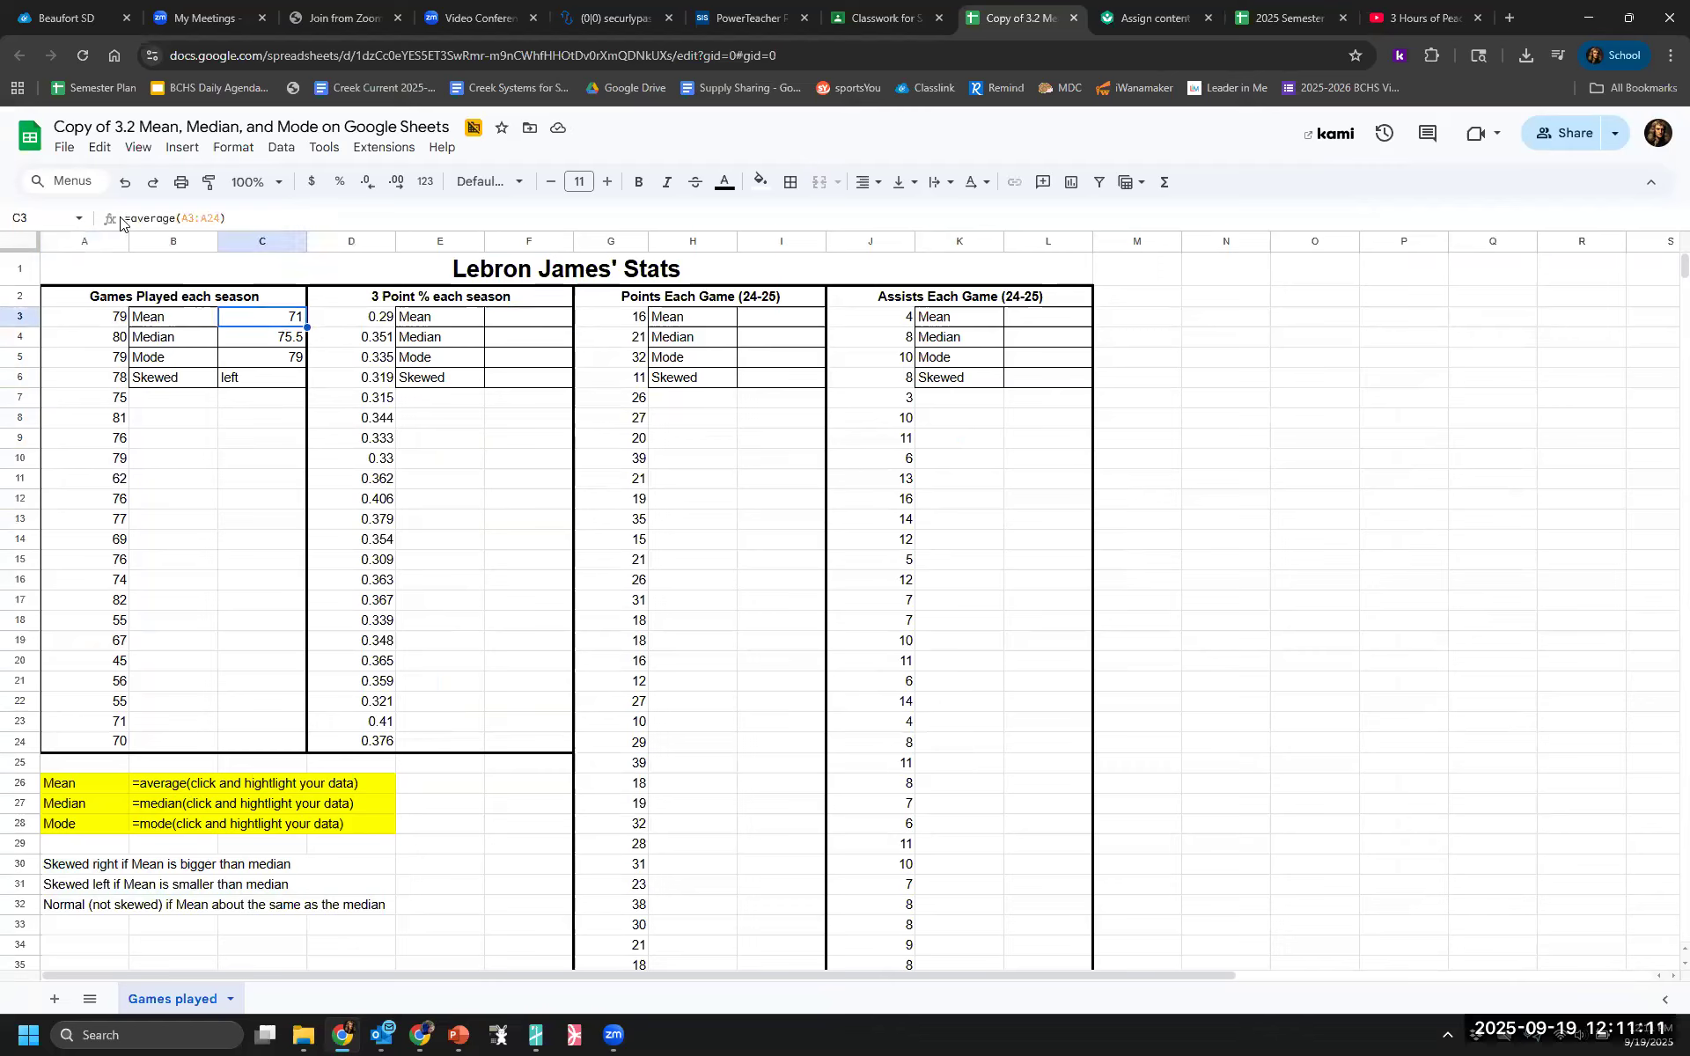
left_click_drag(231, 220, 124, 220)
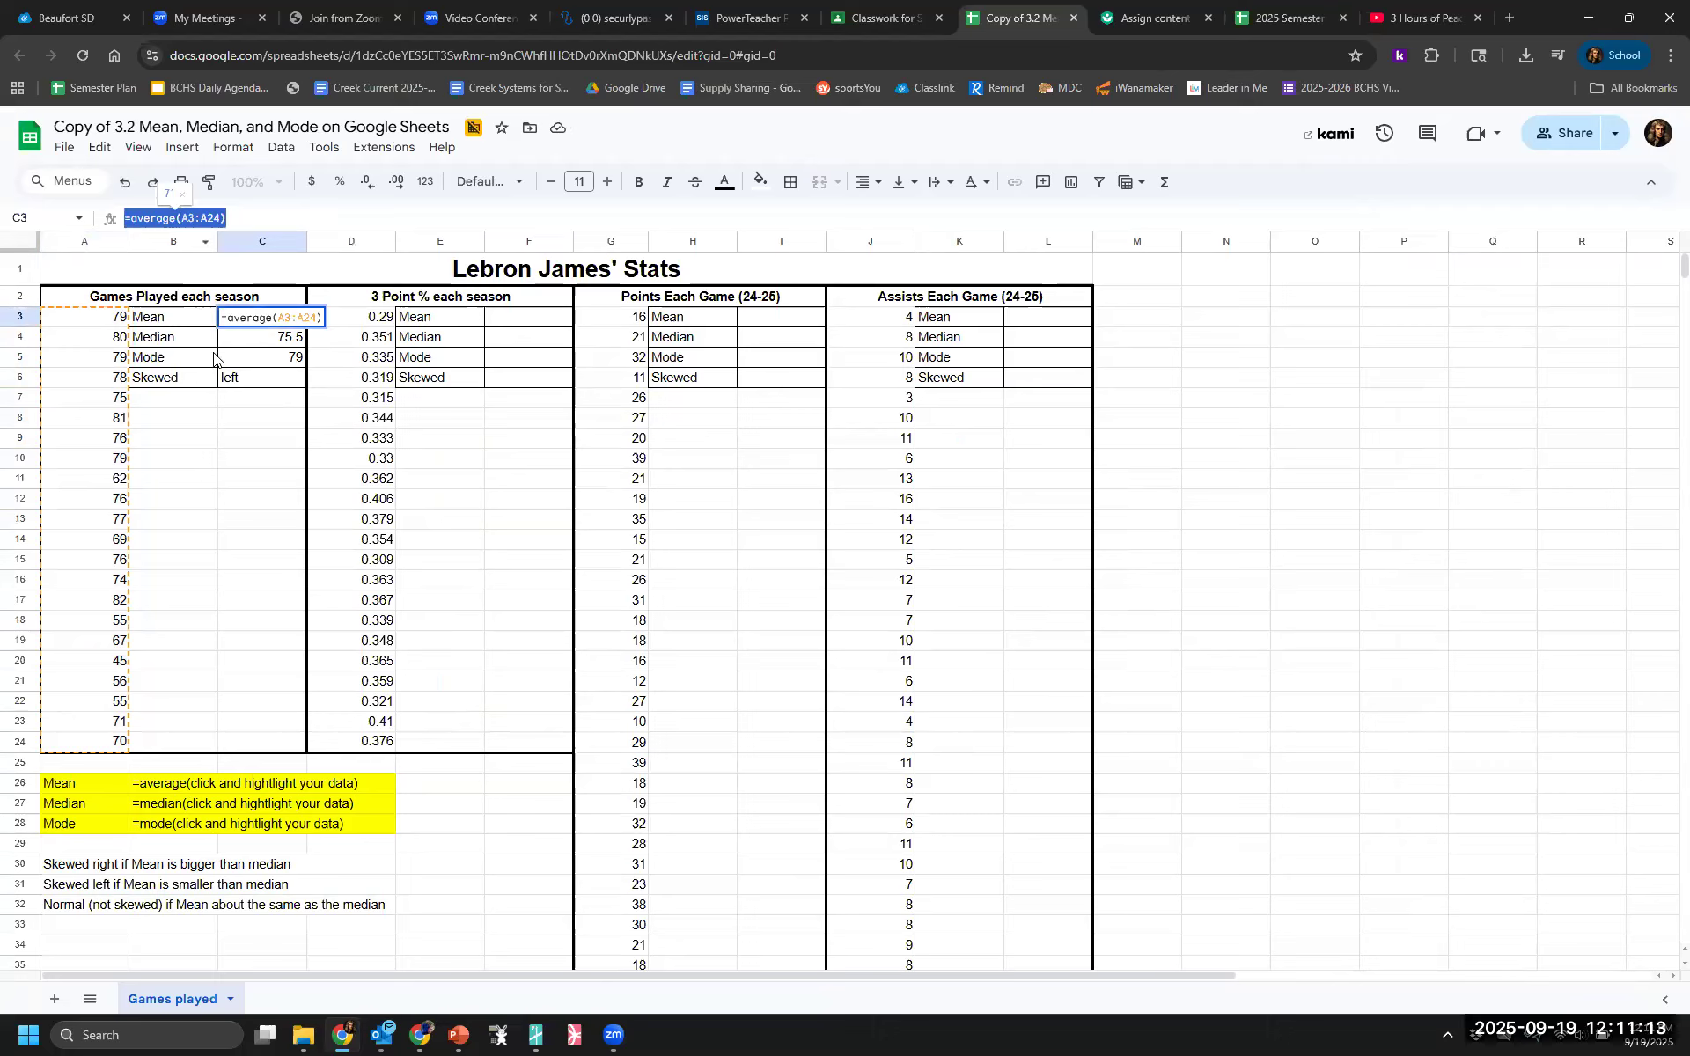
key("Return")
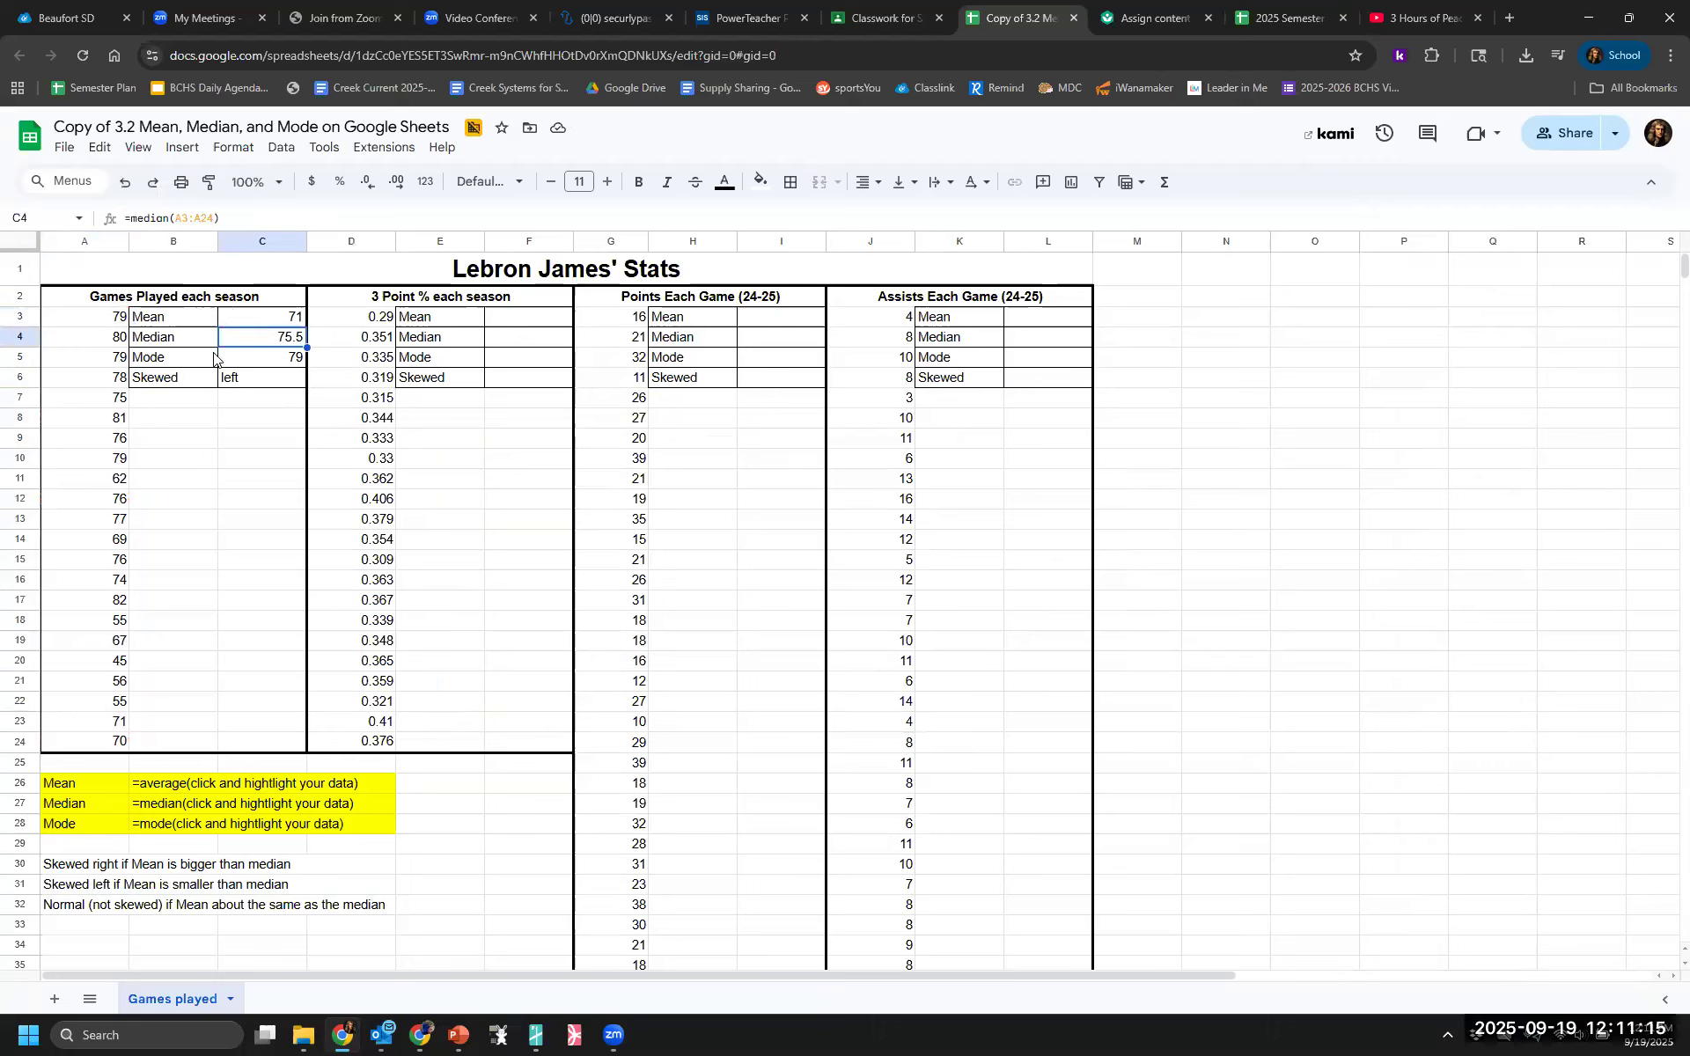
left_click(271, 358)
left_click(273, 339)
left_click(266, 322)
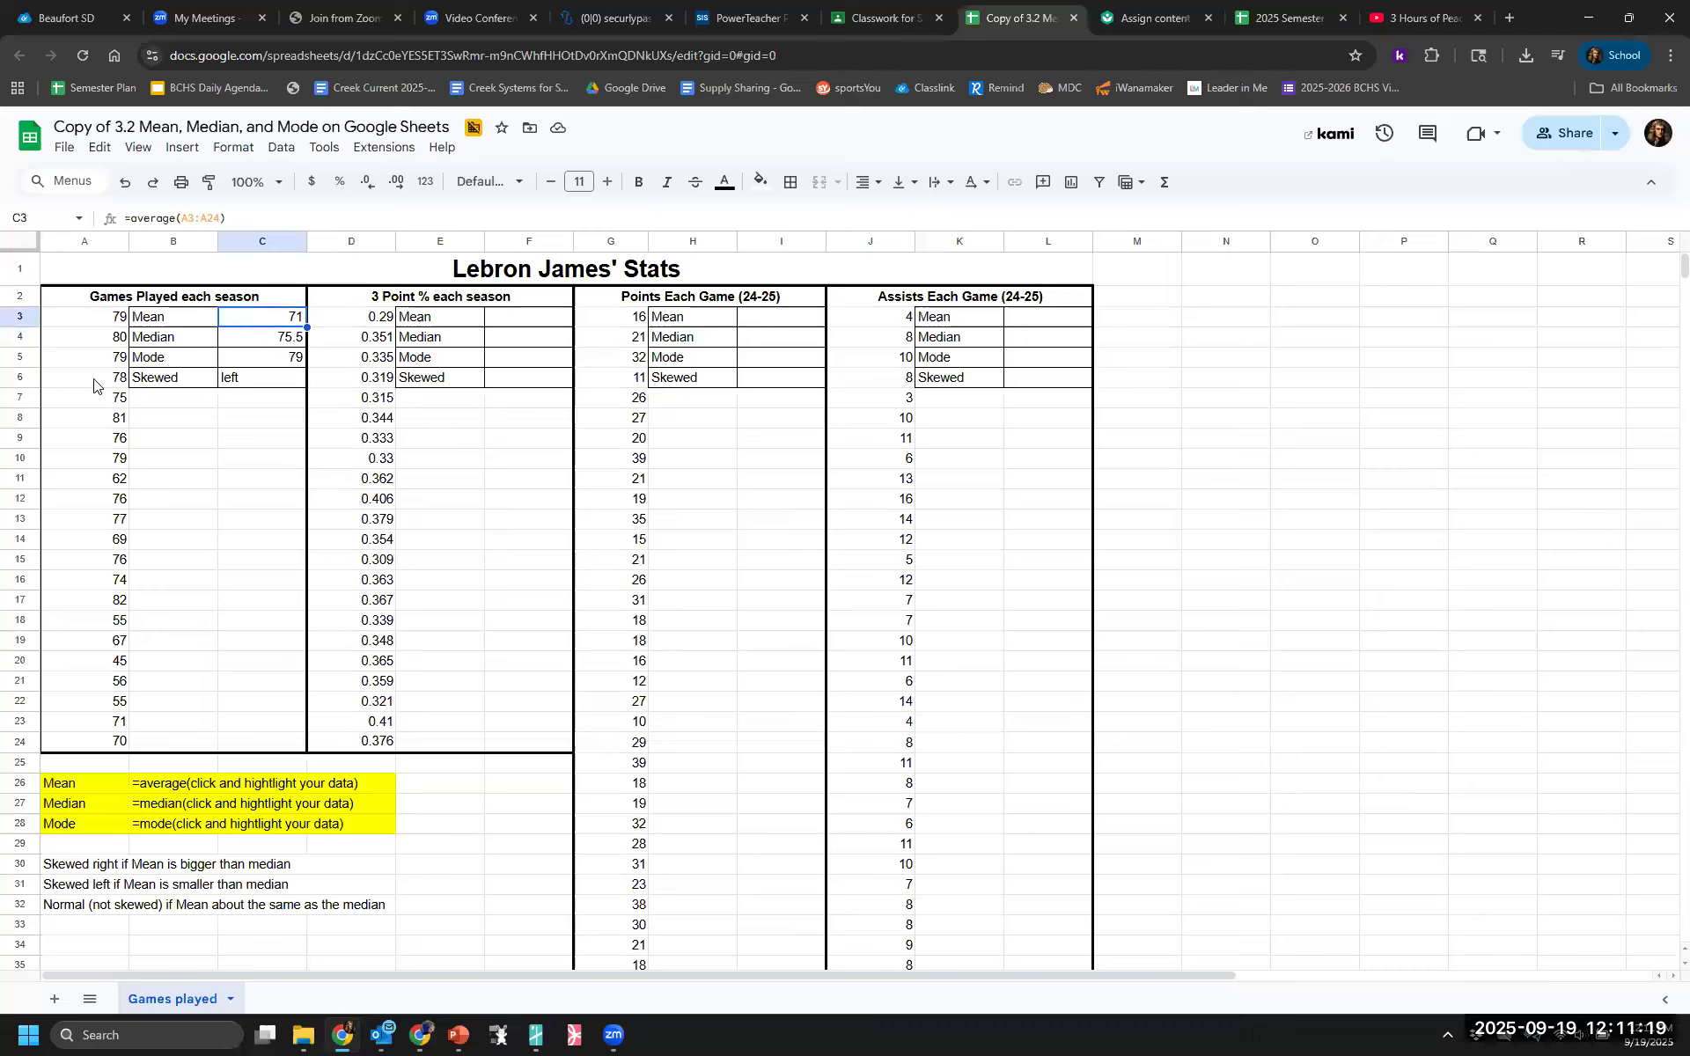
Enter the sample numbers 1 through 9 down column N in N7:N15
left_click(1235, 402)
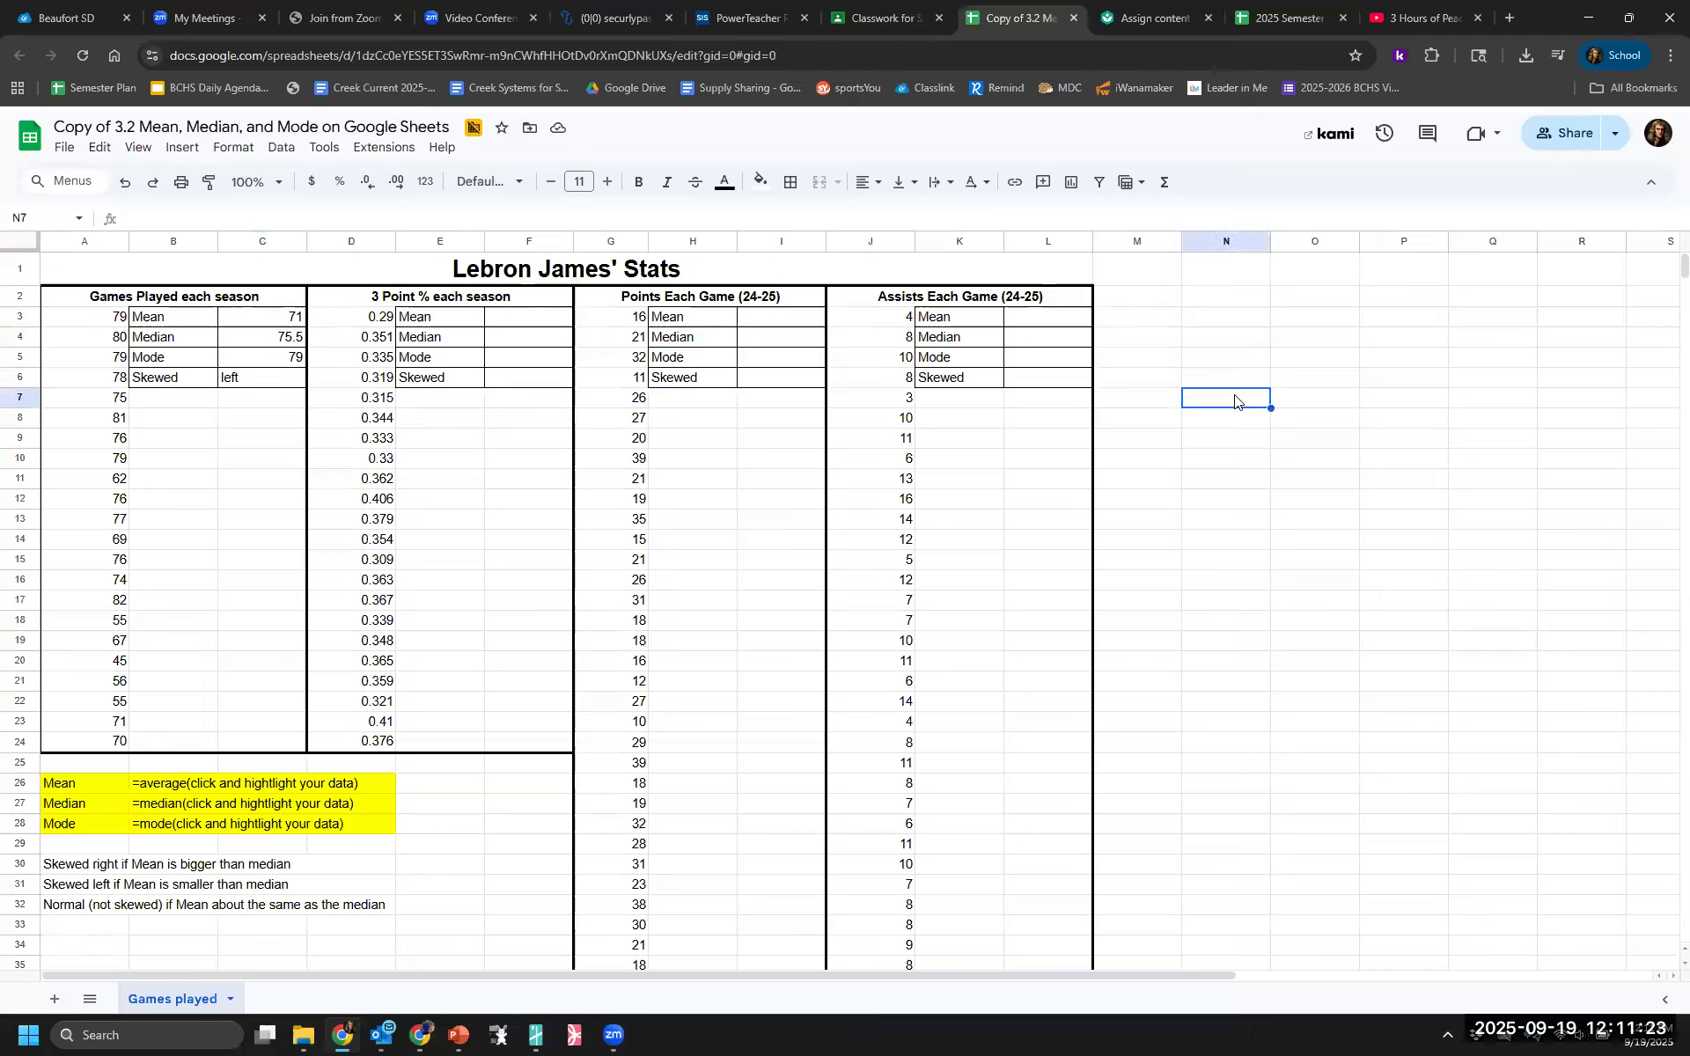
type("1 2 3 4 5 6")
key("Return")
type("7")
key("Return")
type("8")
key("Return")
type("9")
key("Return")
left_click(1316, 406)
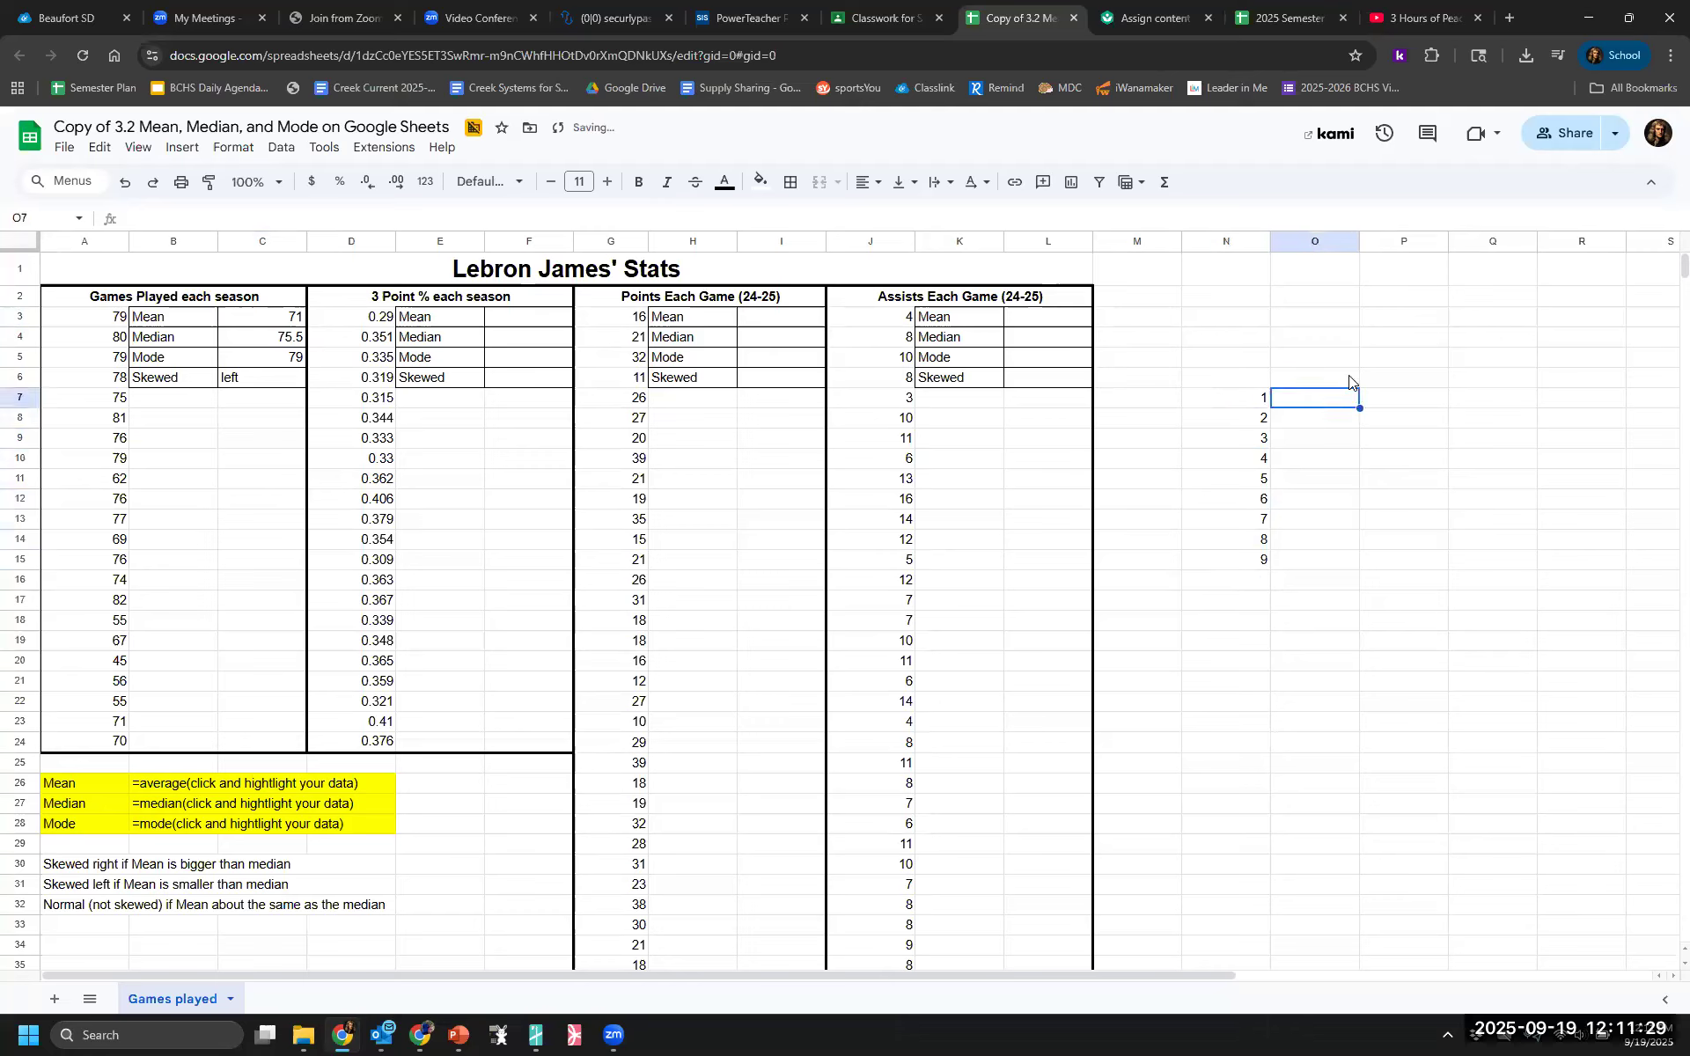
Calculate the mode of the sample numbers in O6 with =mode over N7:N15 and examine the result
left_click_drag(1260, 400, 1276, 582)
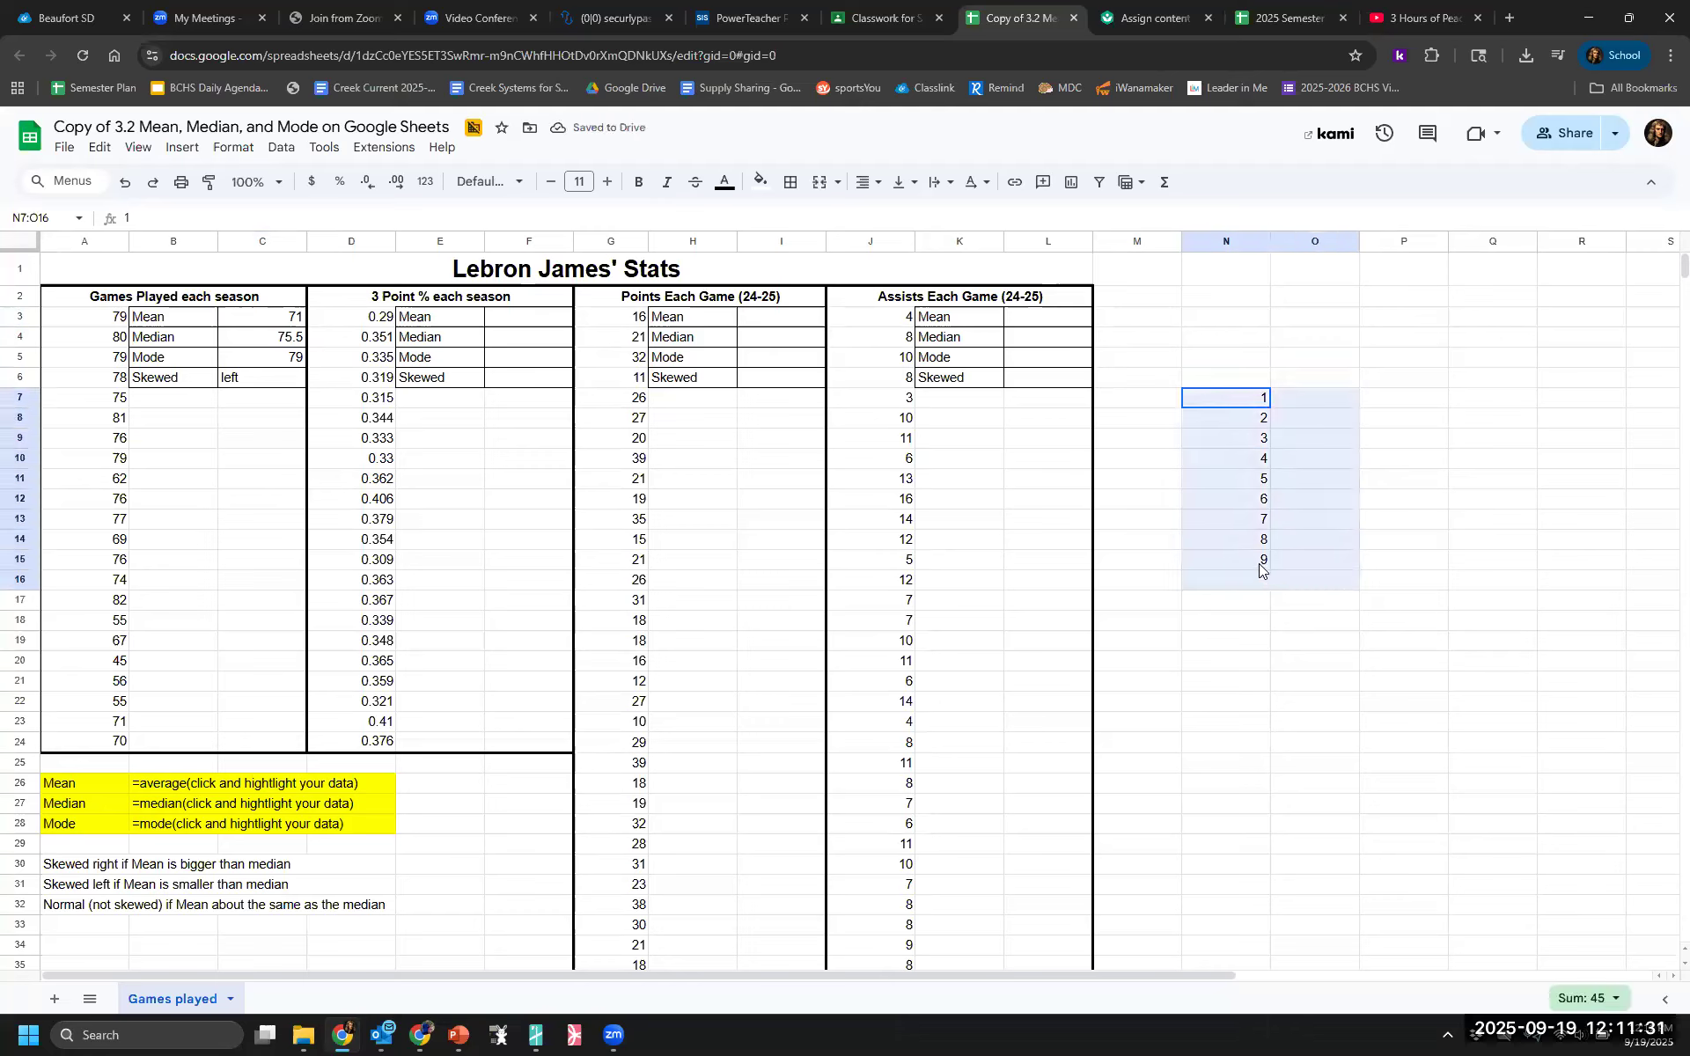
left_click(1334, 384)
type("=")
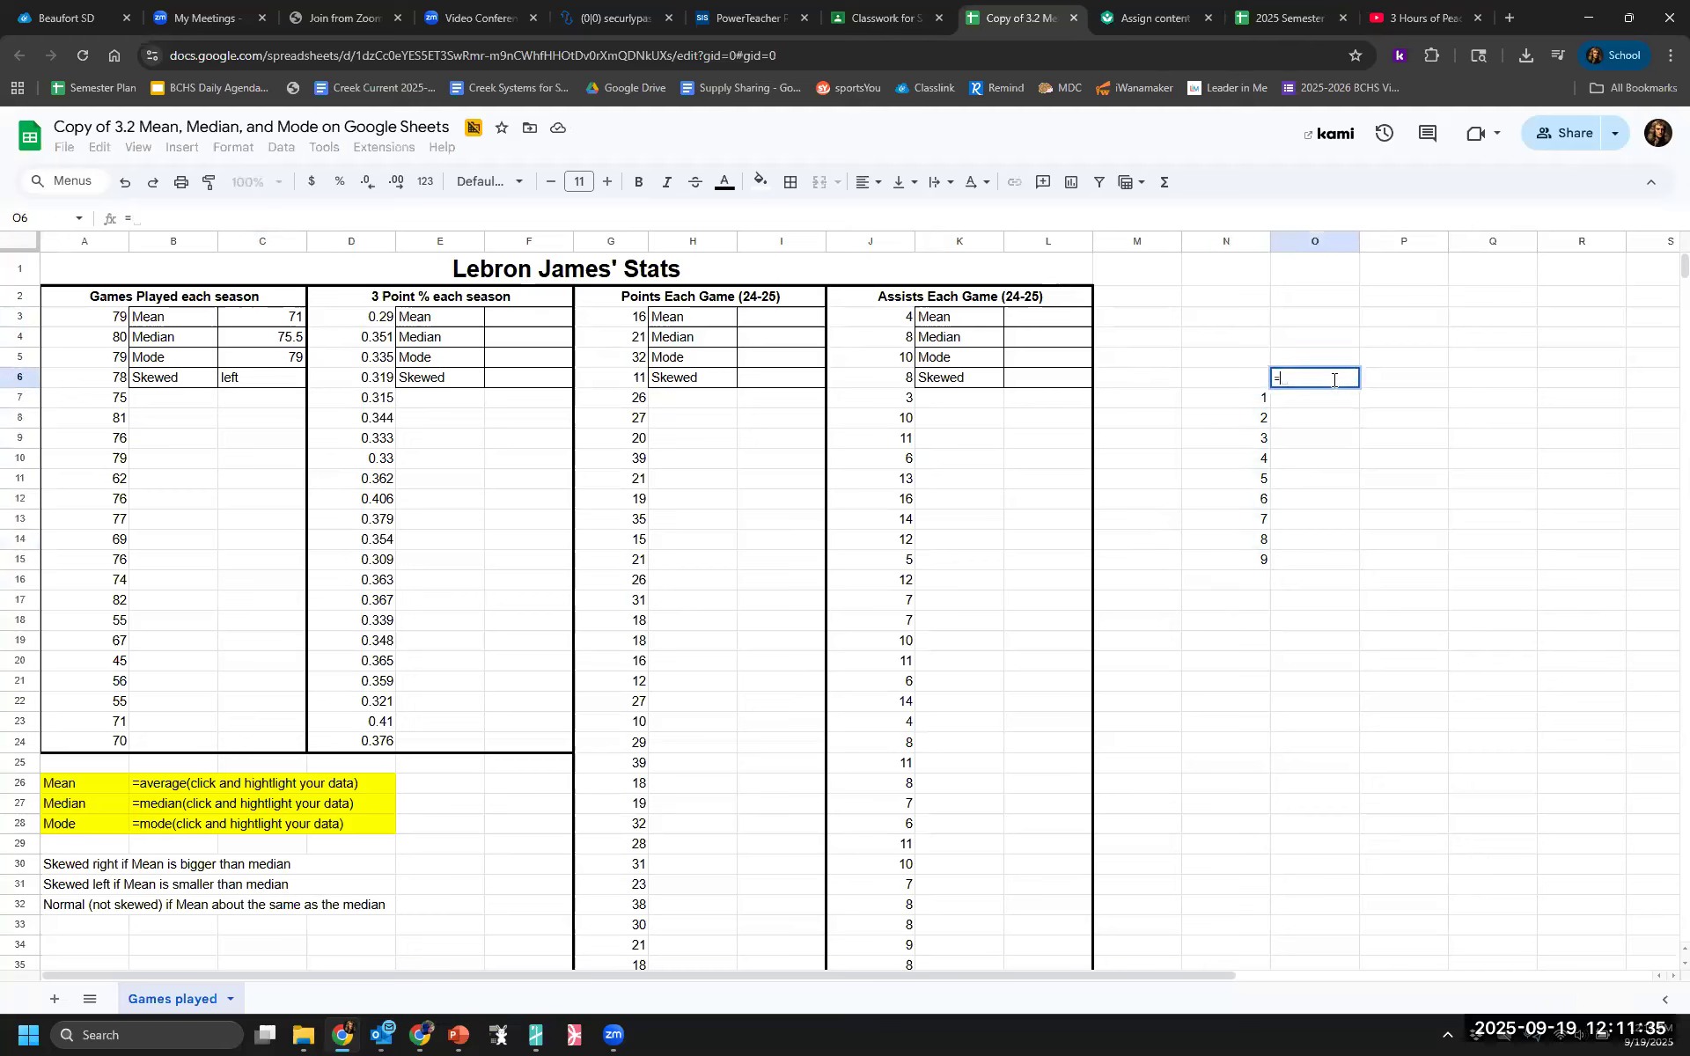
type("mode(")
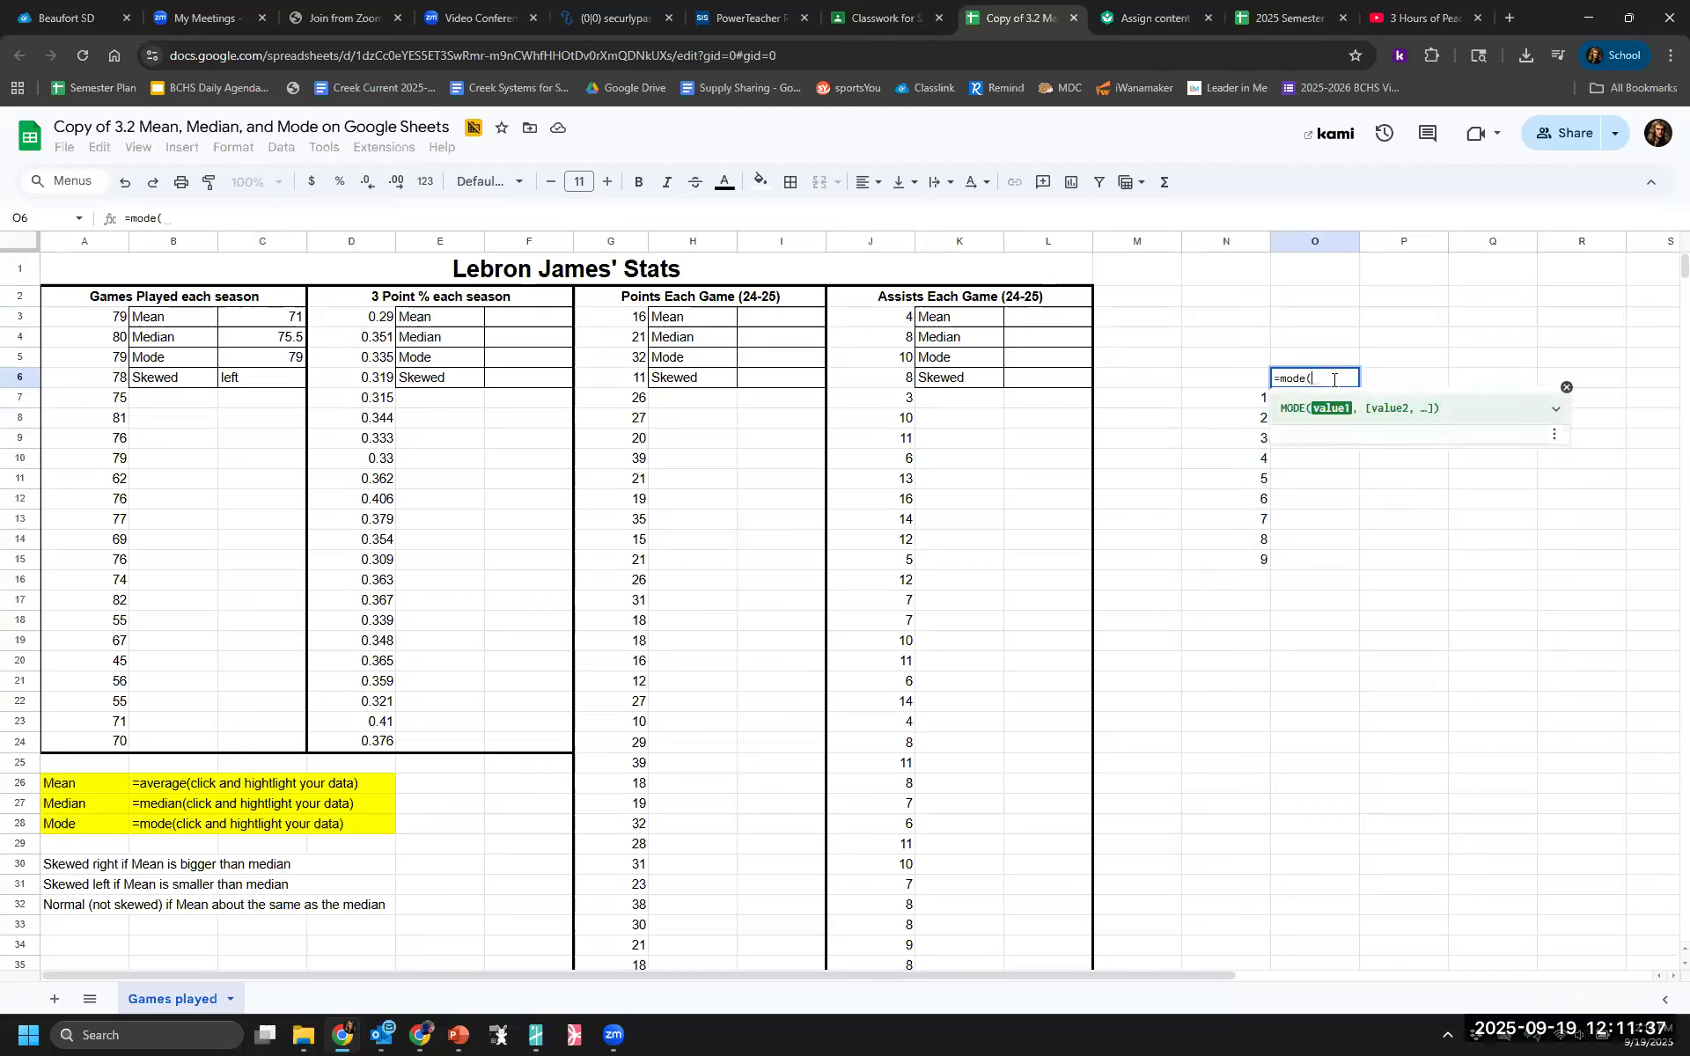
left_click_drag(1265, 404, 1265, 568)
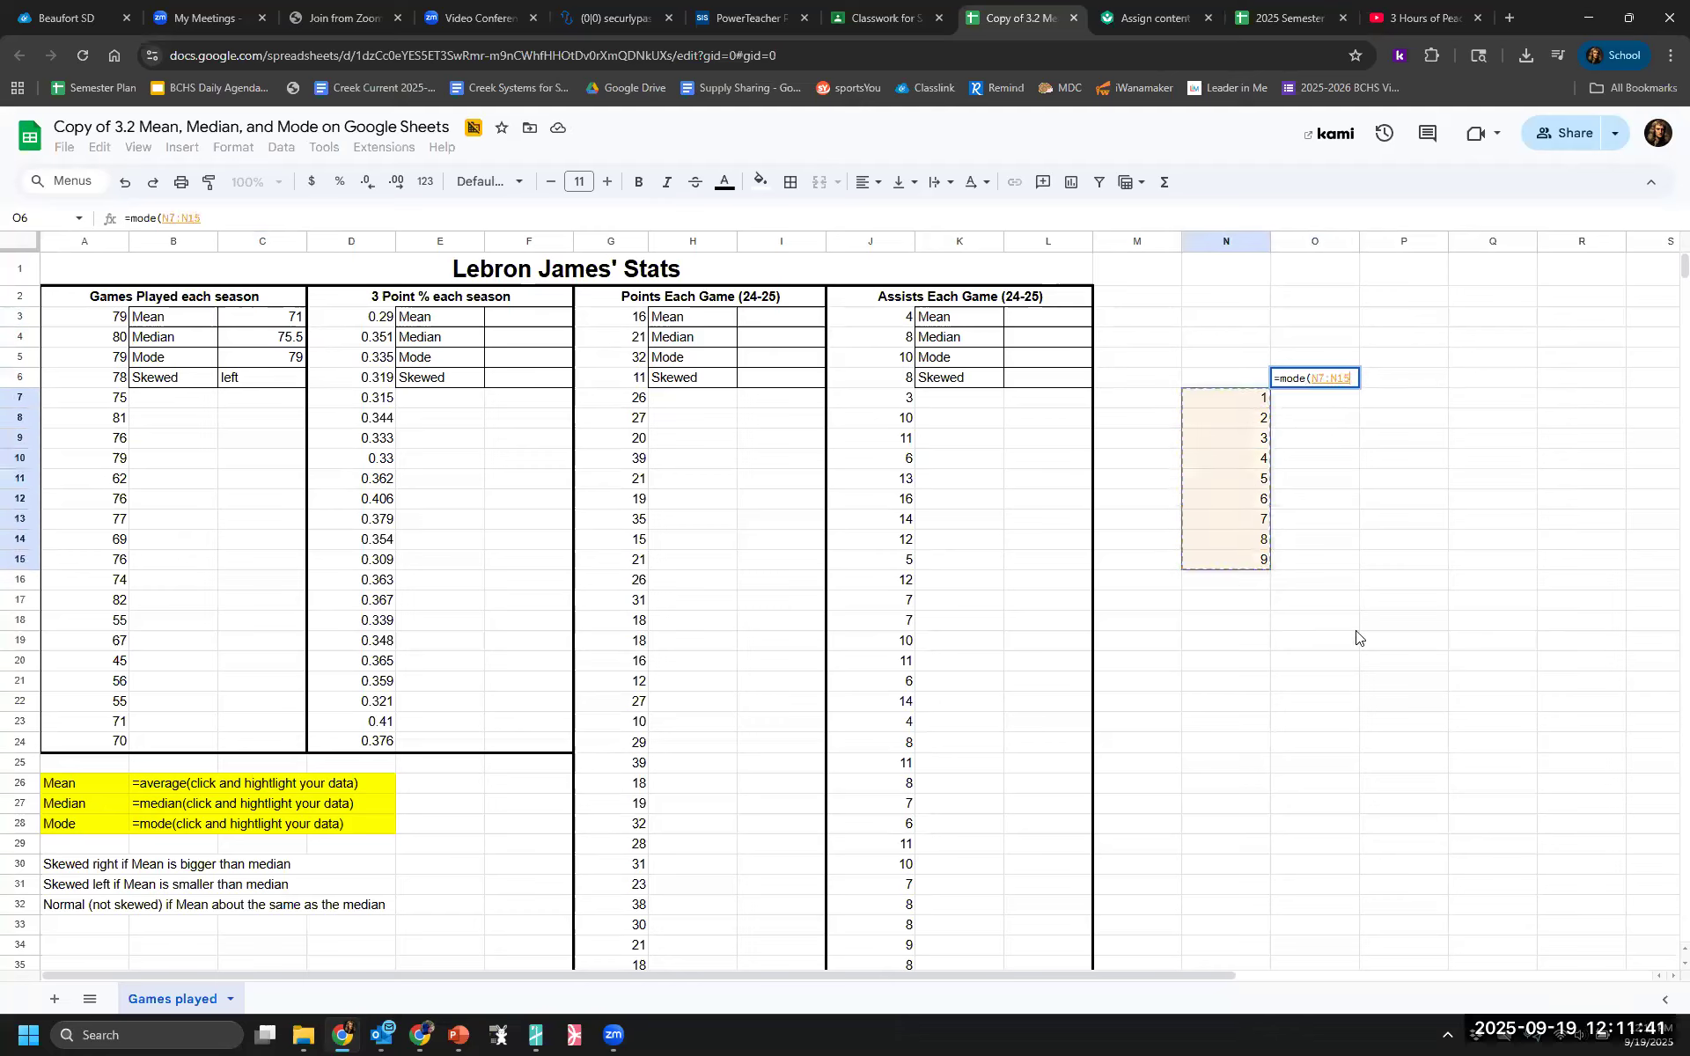
key("Return")
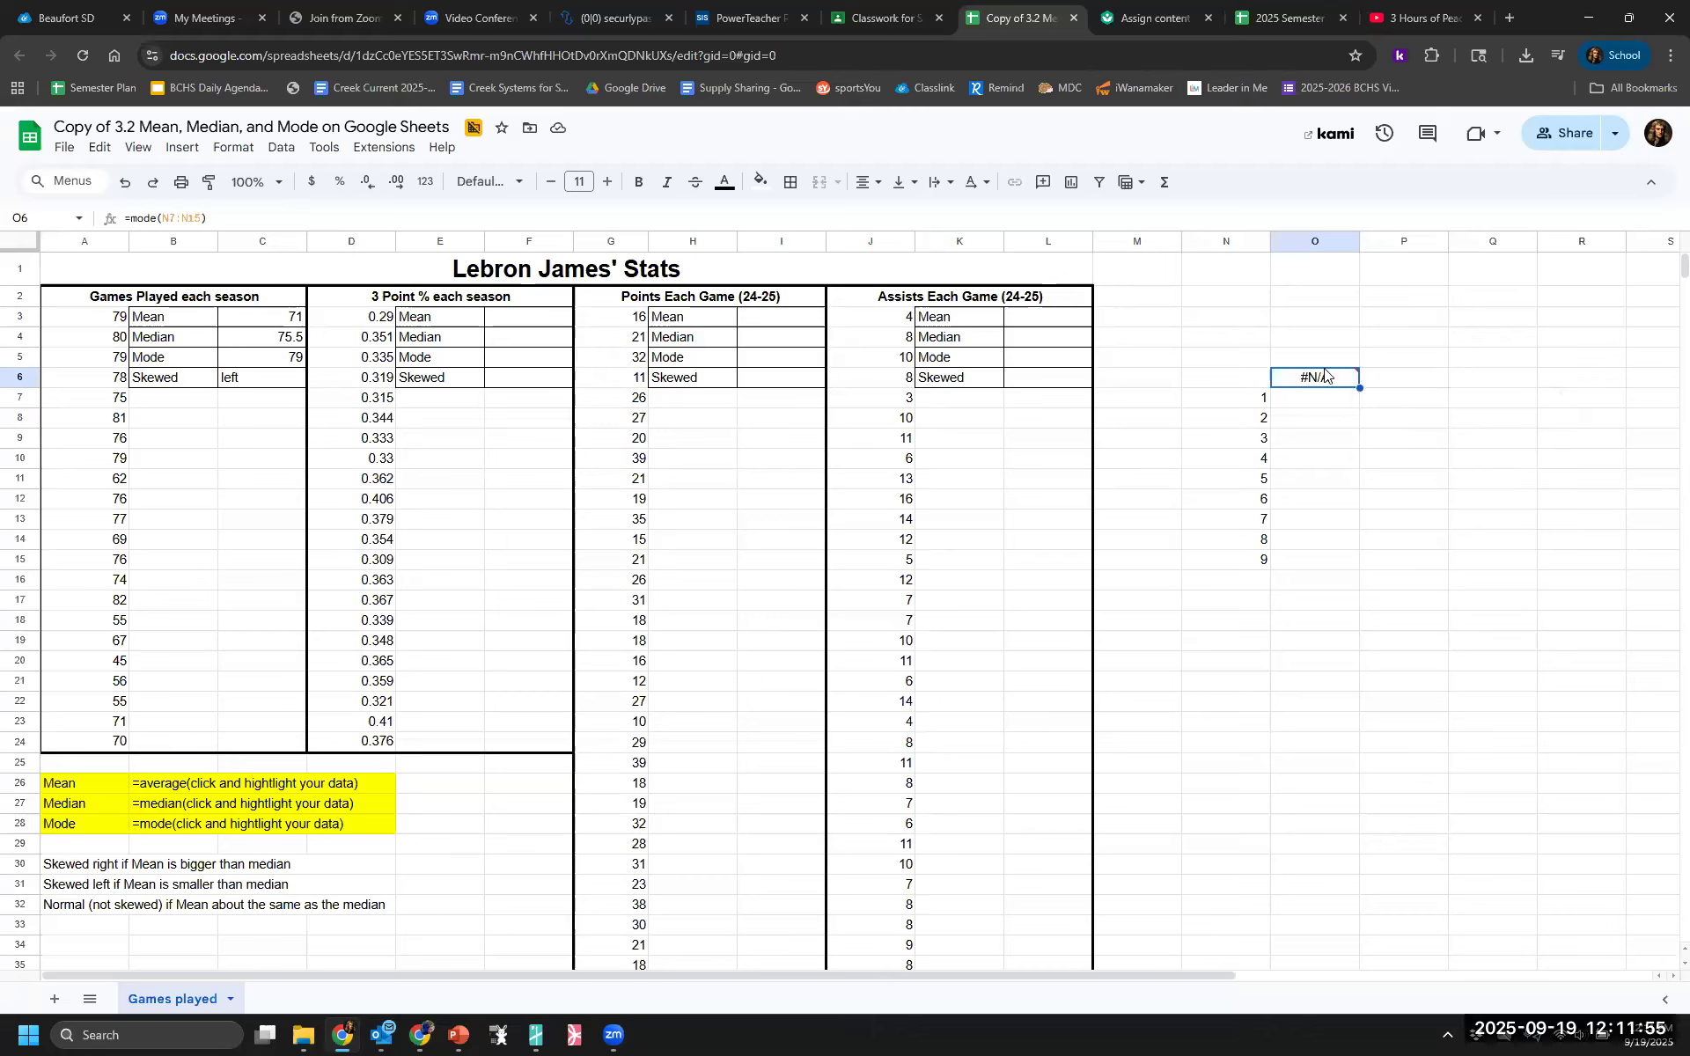
mouse_move(1318, 381)
left_click_drag(1253, 381, 1335, 601)
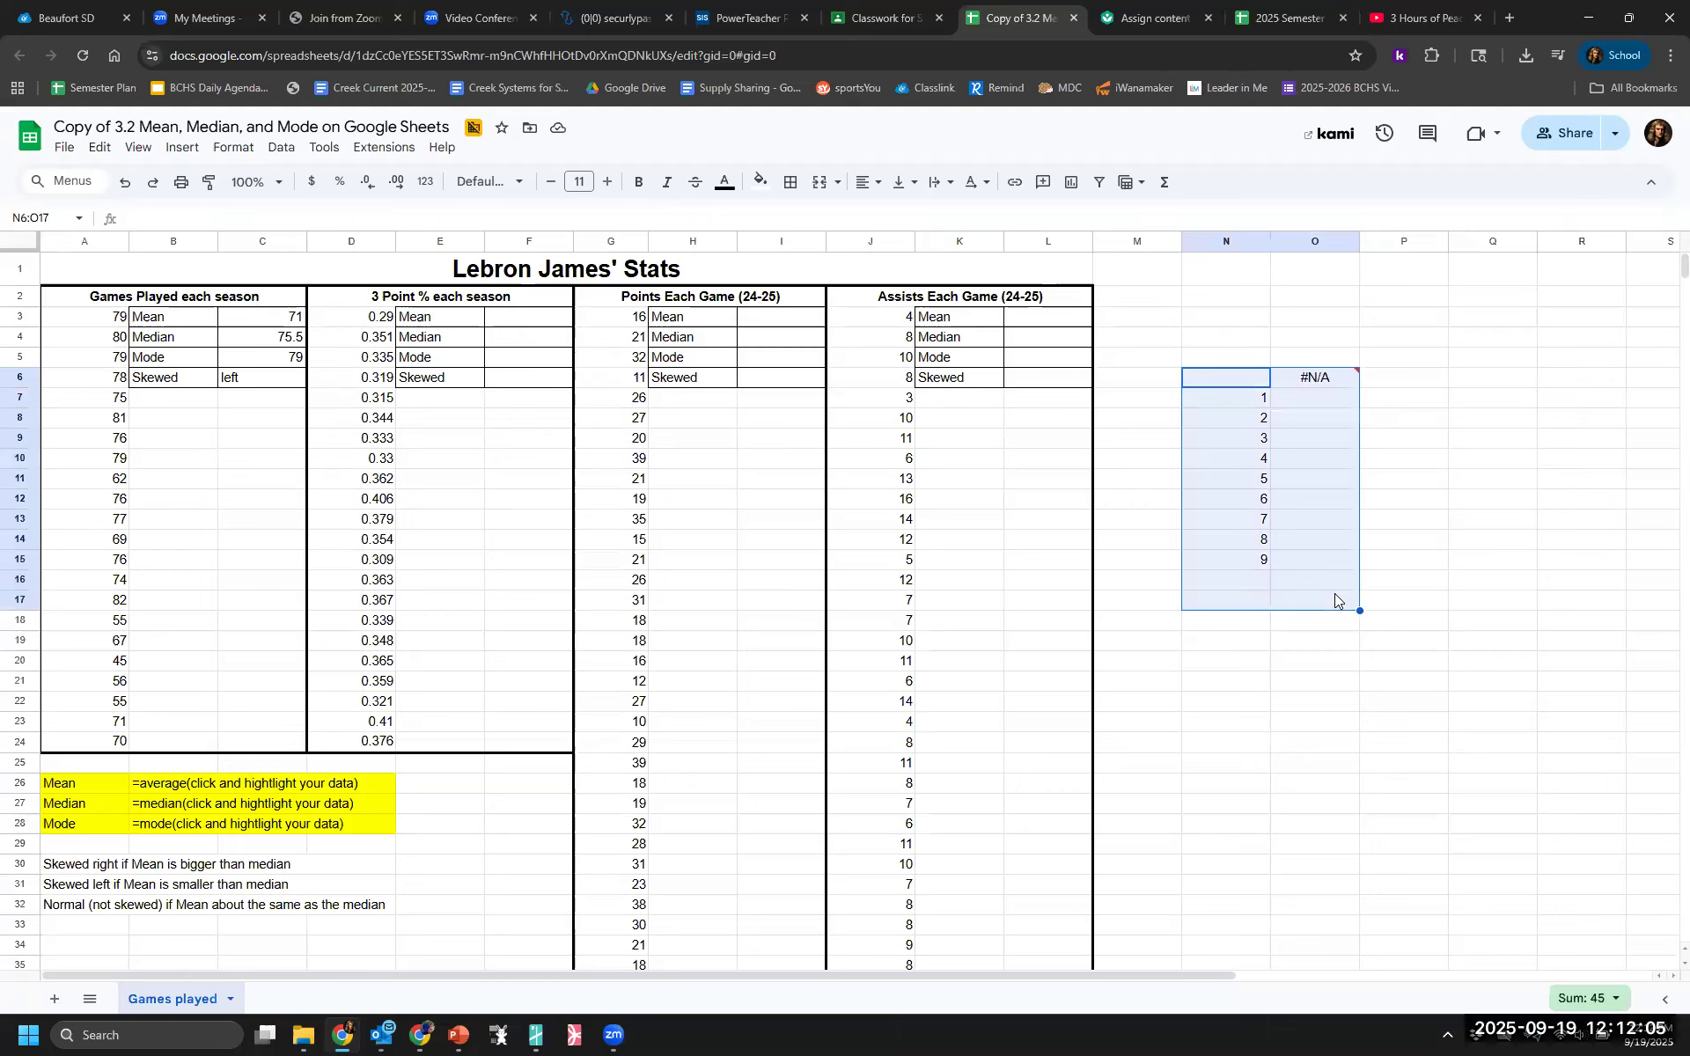
Review the completed Games Played summary in B3:C6 and the matching 3 Point % summary block in E3:F6
left_click_drag(168, 321, 248, 379)
left_click_drag(452, 322, 522, 378)
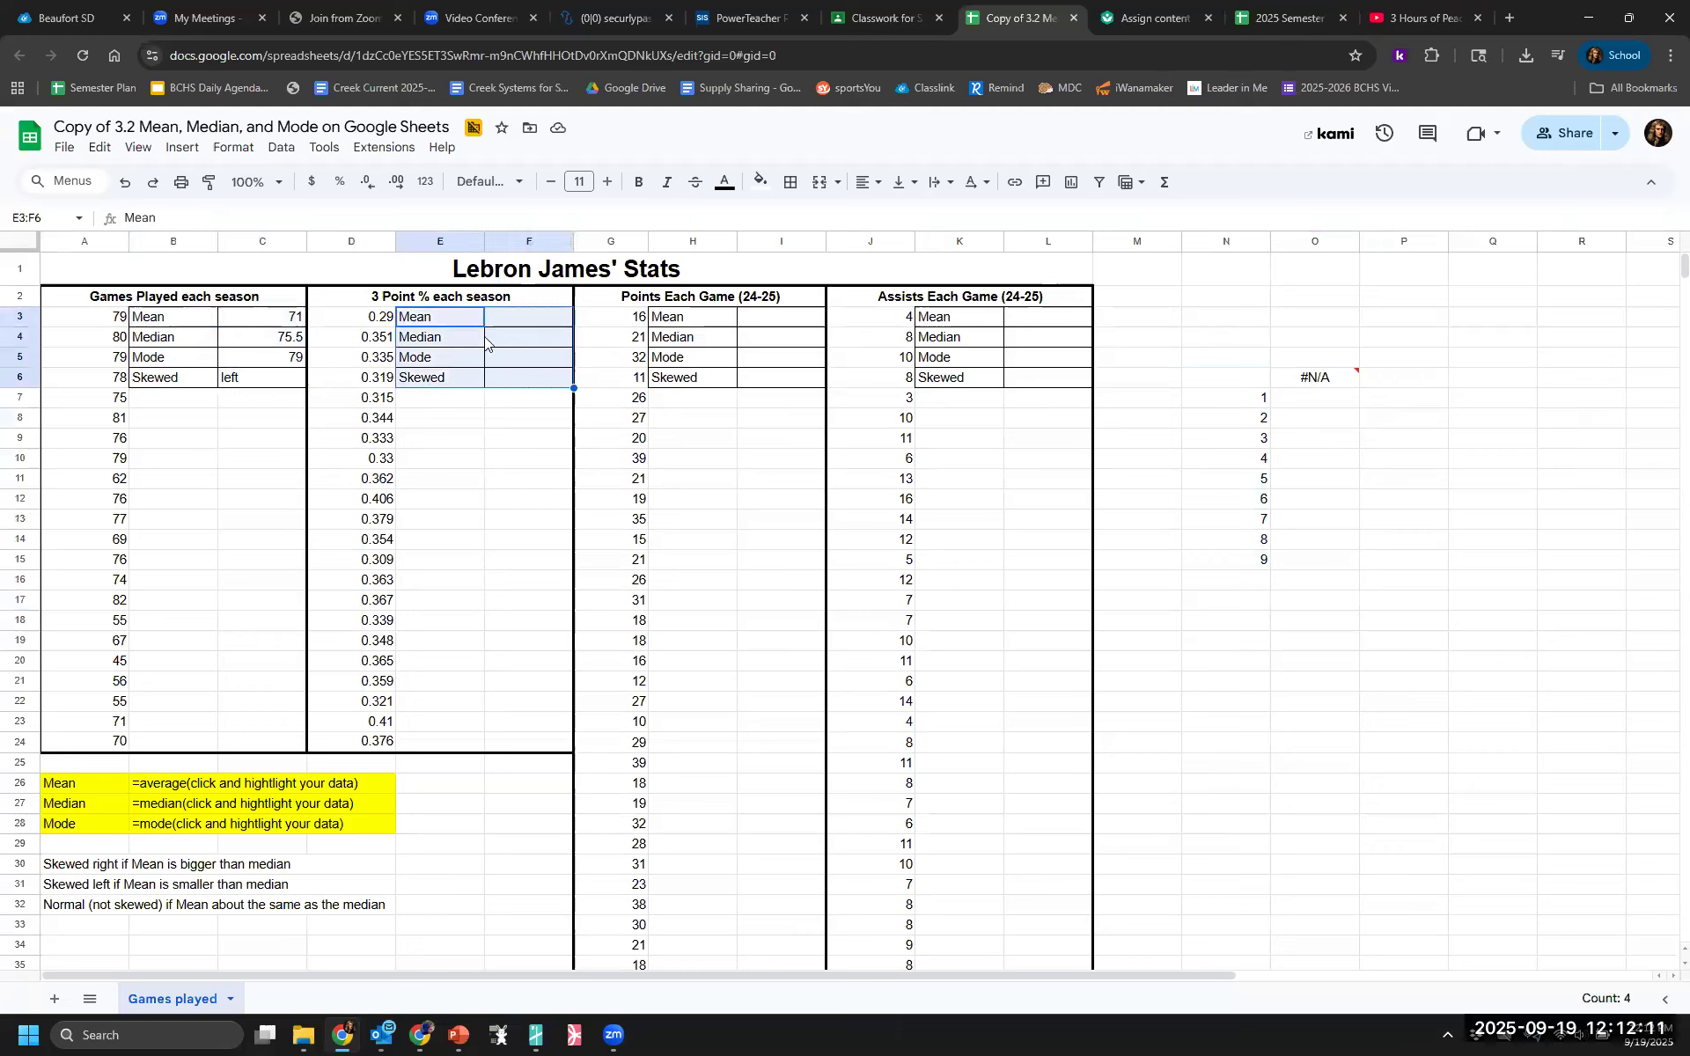
left_click_drag(163, 319, 255, 385)
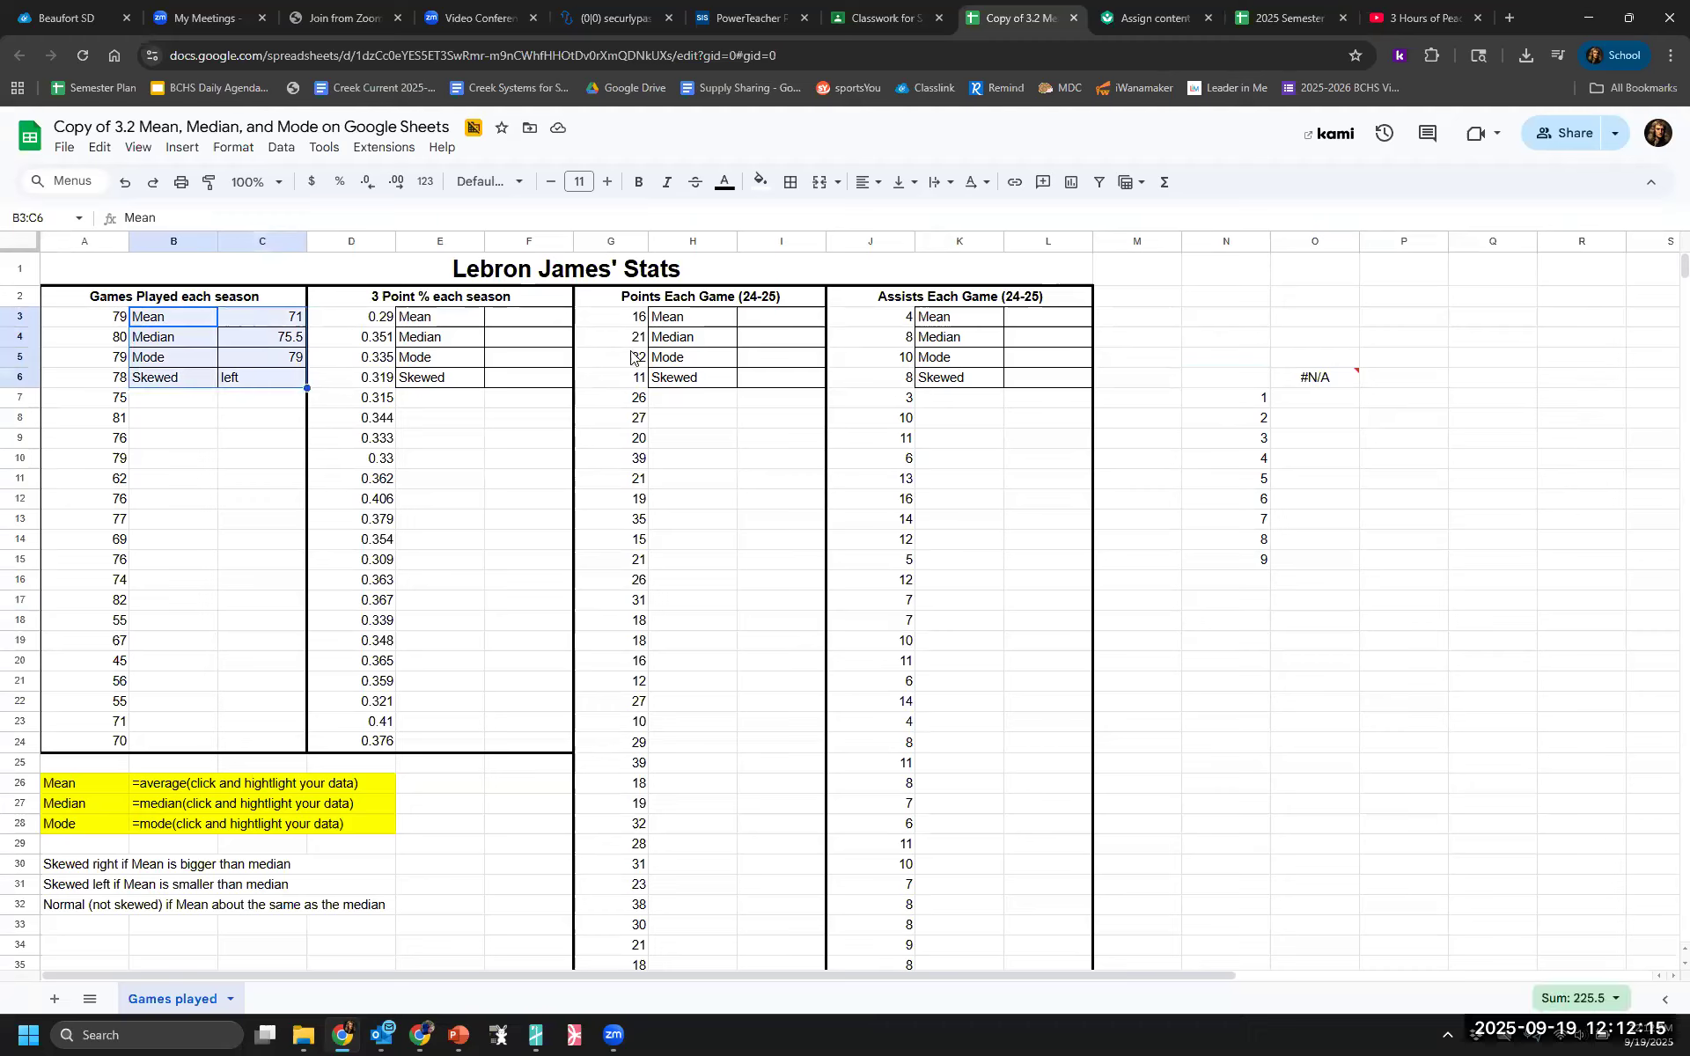
Clear the sample numbers and the trial mode formula from N6:O15
left_click_drag(1250, 378, 1344, 573)
key("Delete")
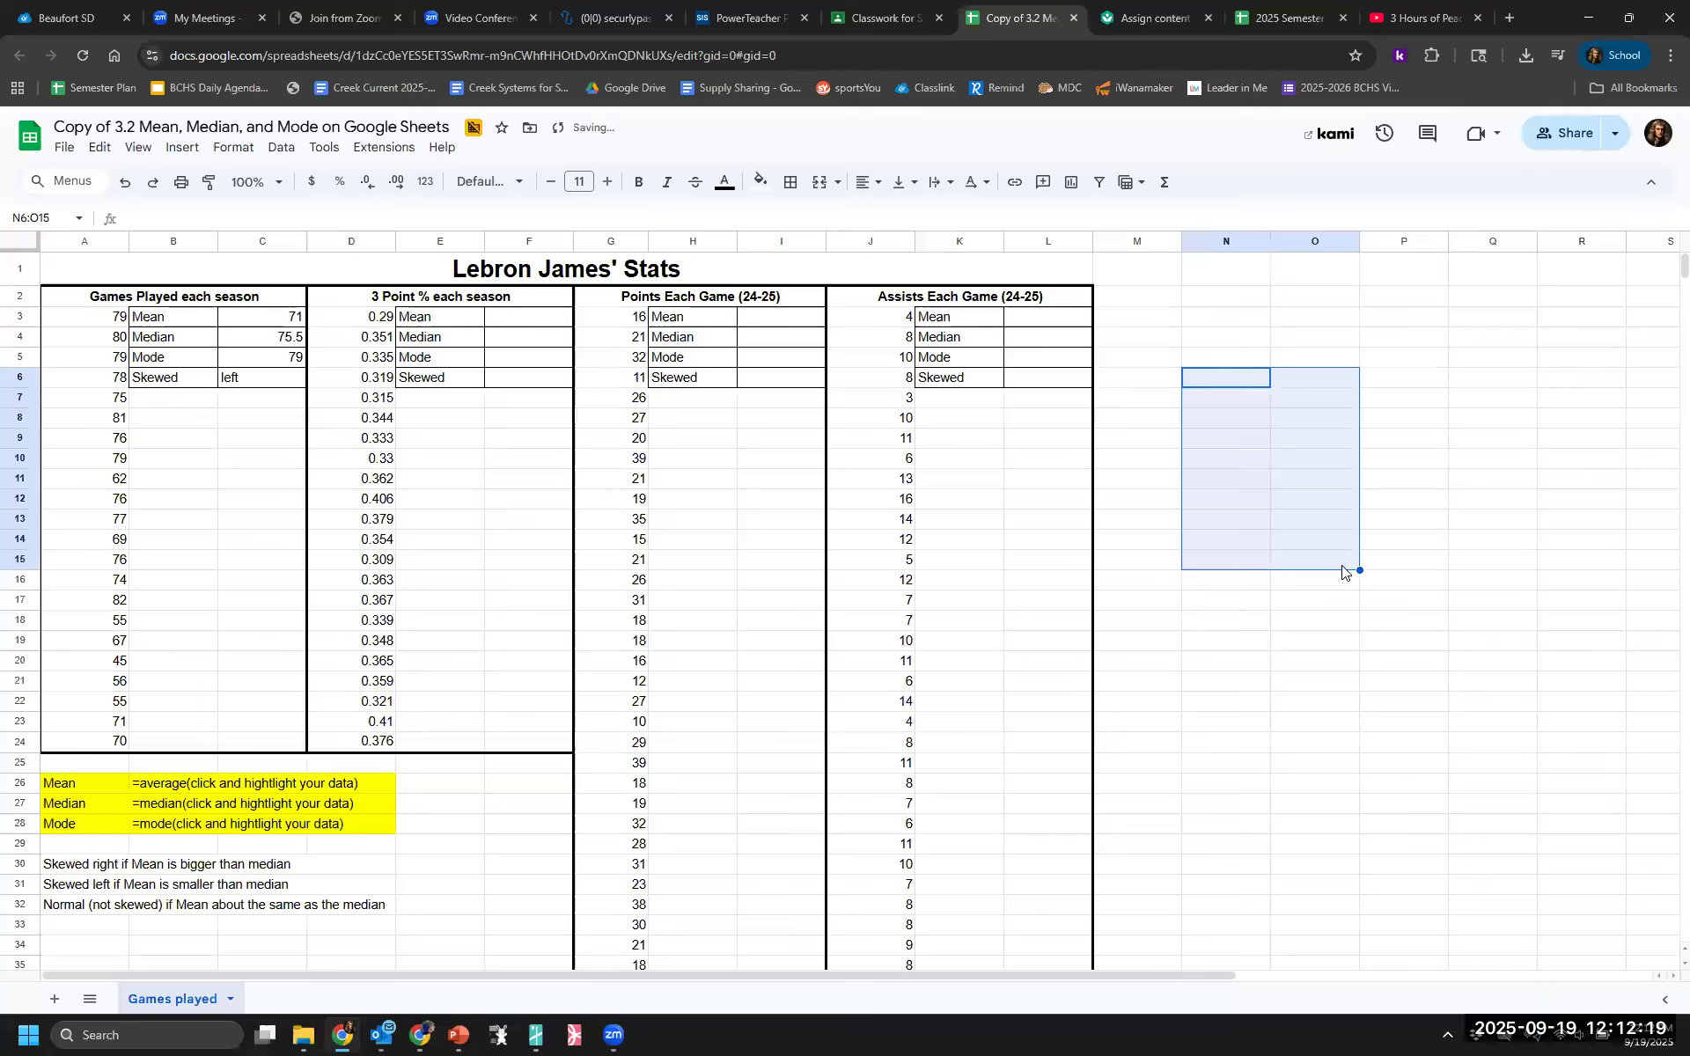
left_click(1340, 568)
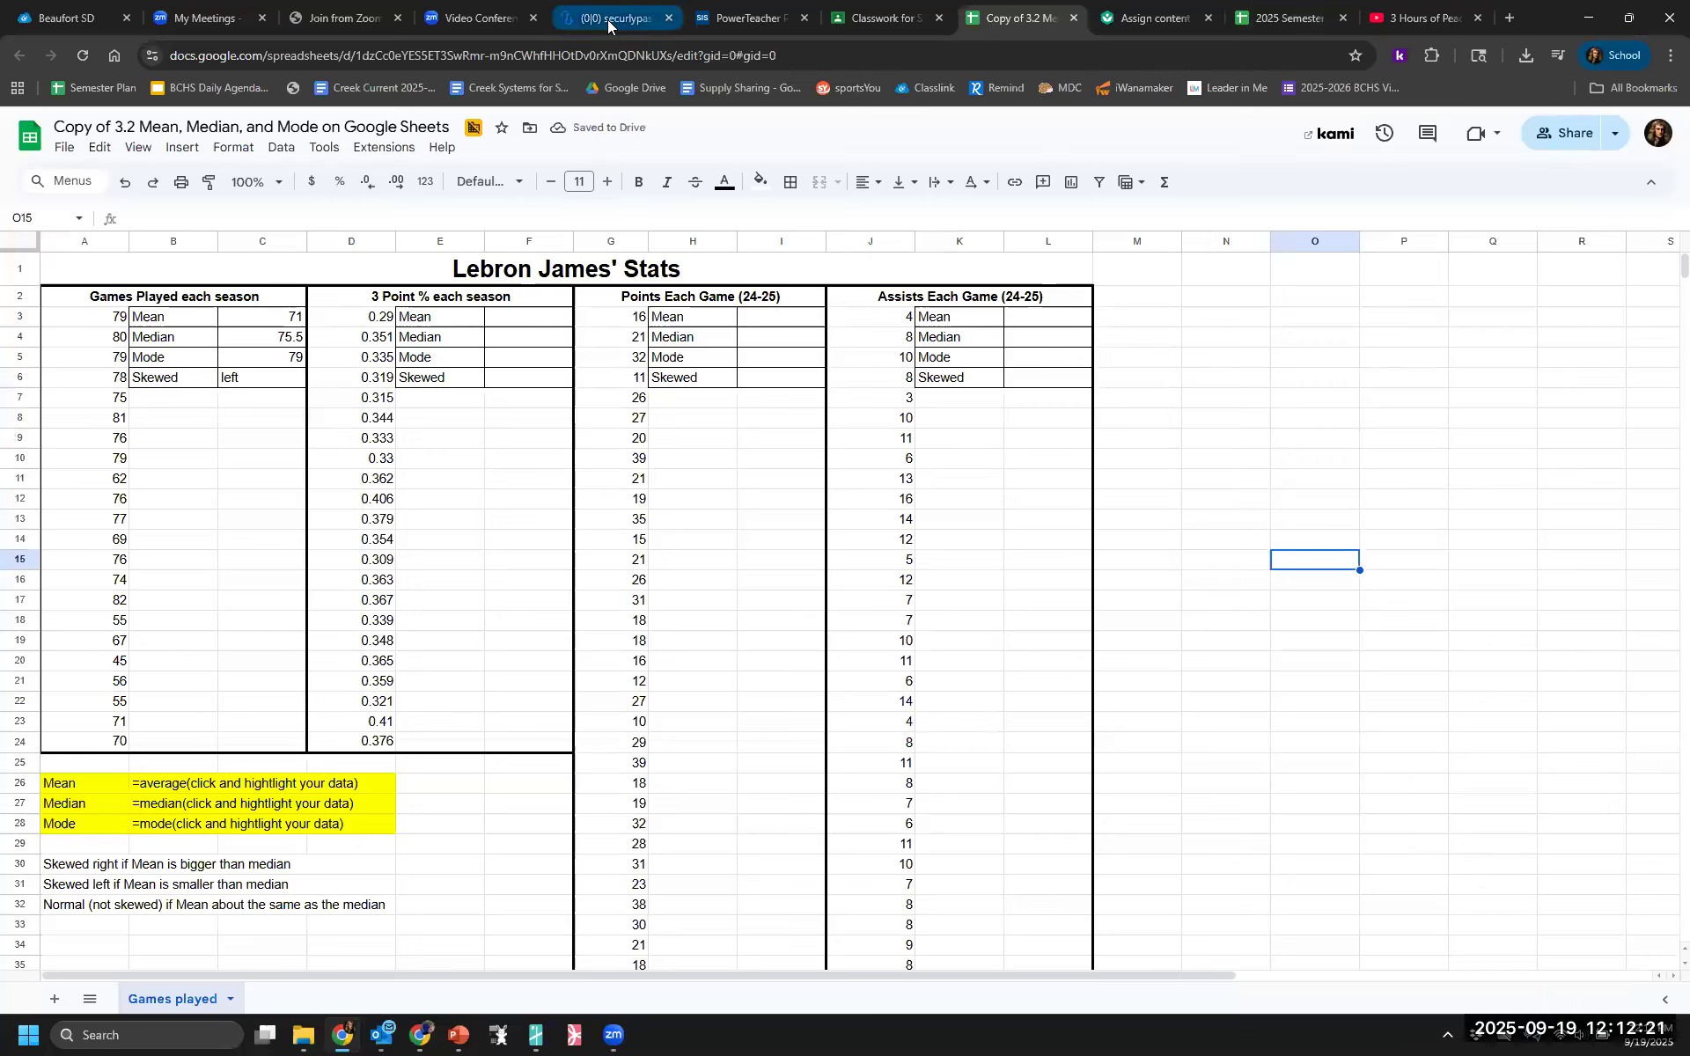